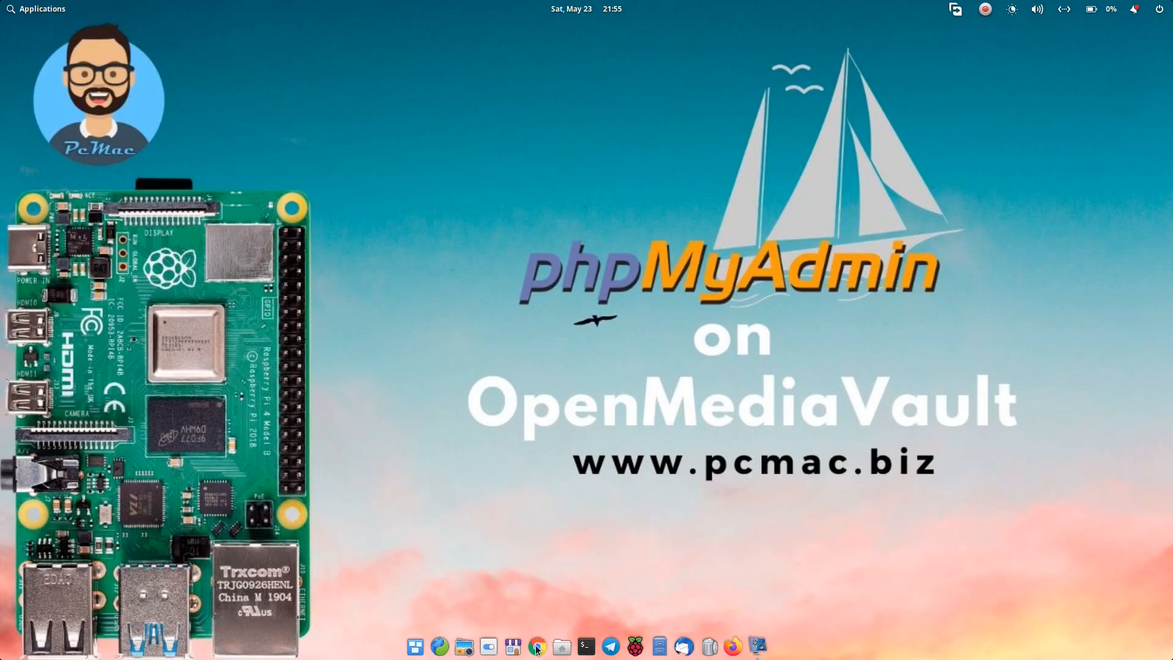
Step: Open the OpenMediaVault control panel at 192.168.1.34:90 in Chrome and log in with the saved username and password
left_click(537, 647)
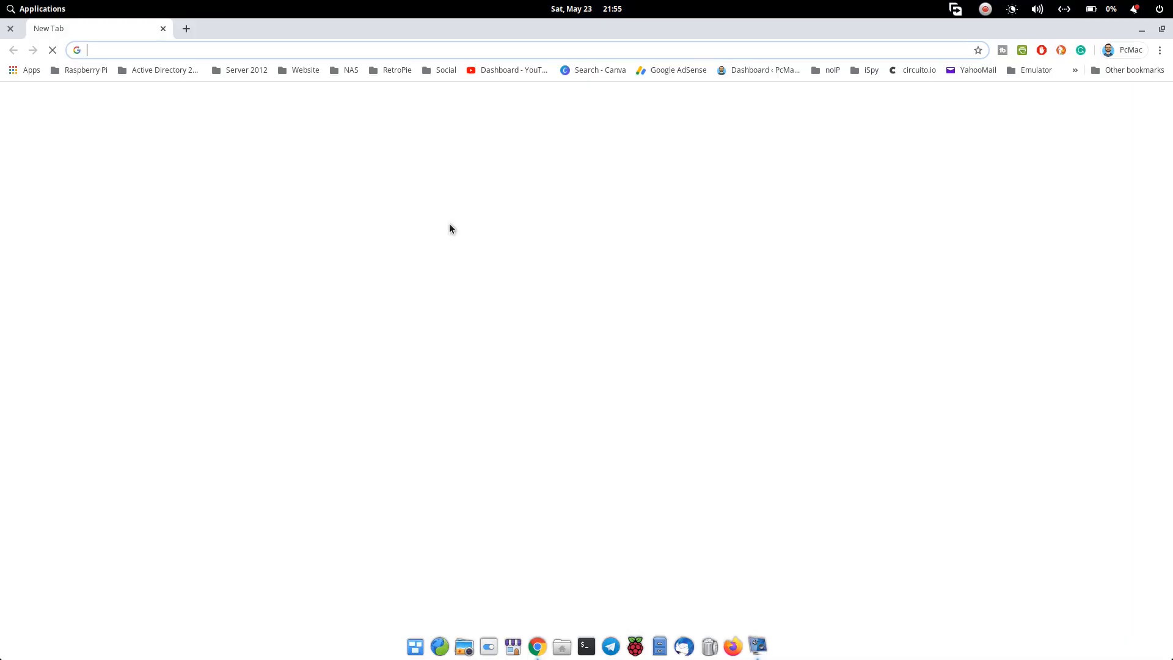
type("192")
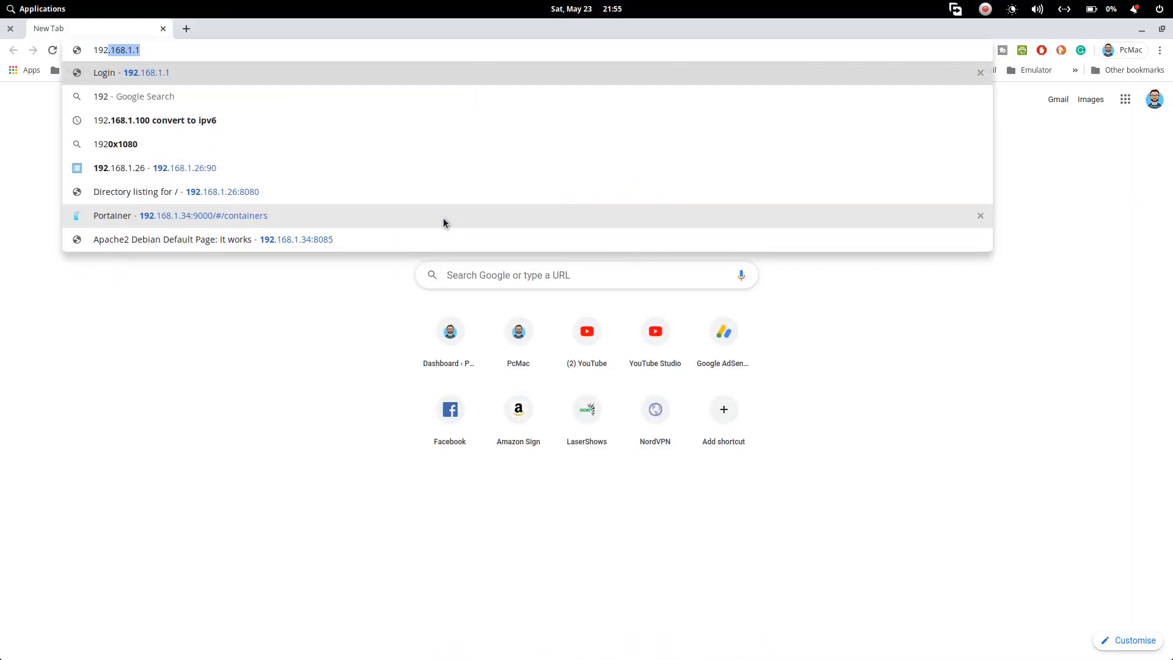
type(".168.1.34")
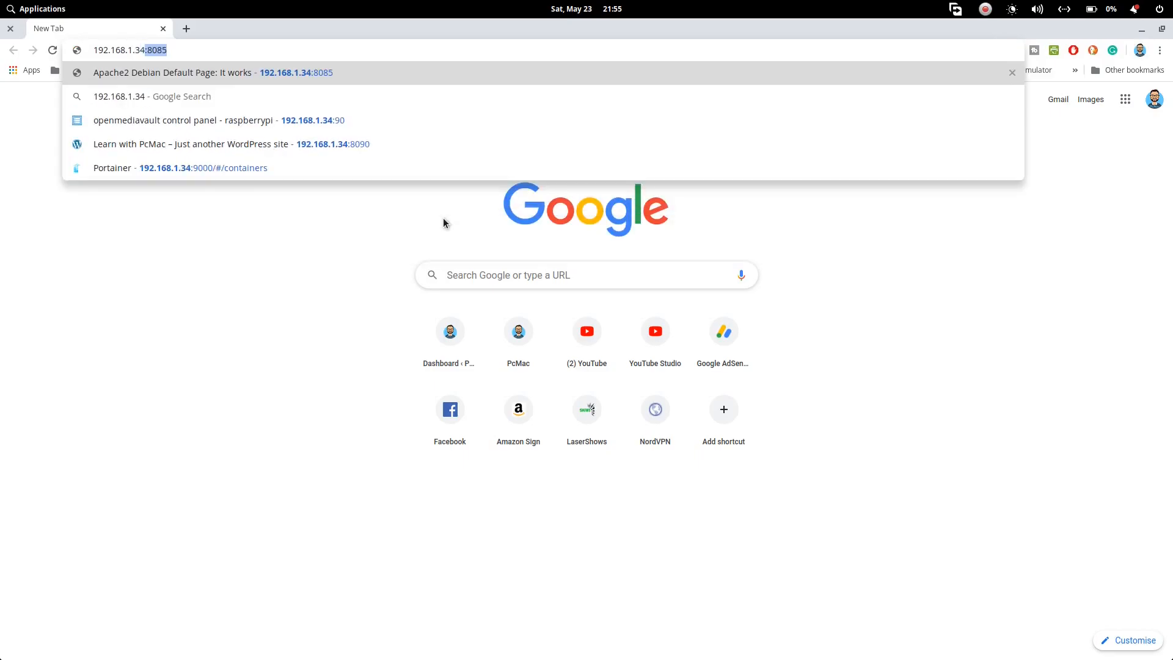
type("\"")
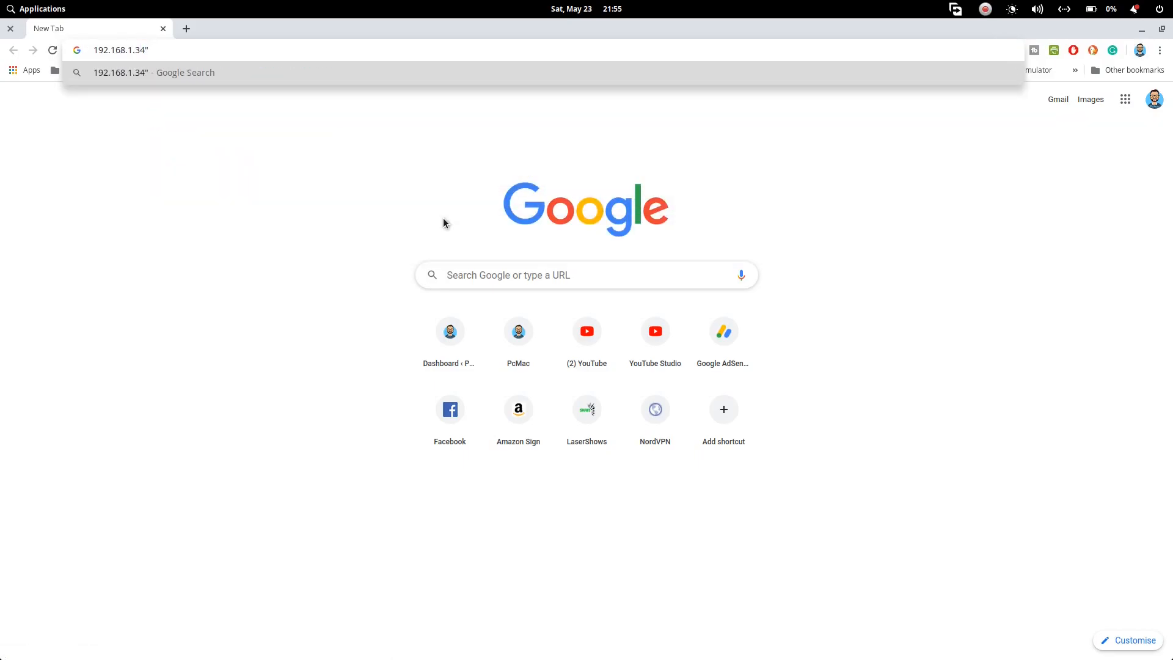
key("BackSpace")
type(":90")
key("Return")
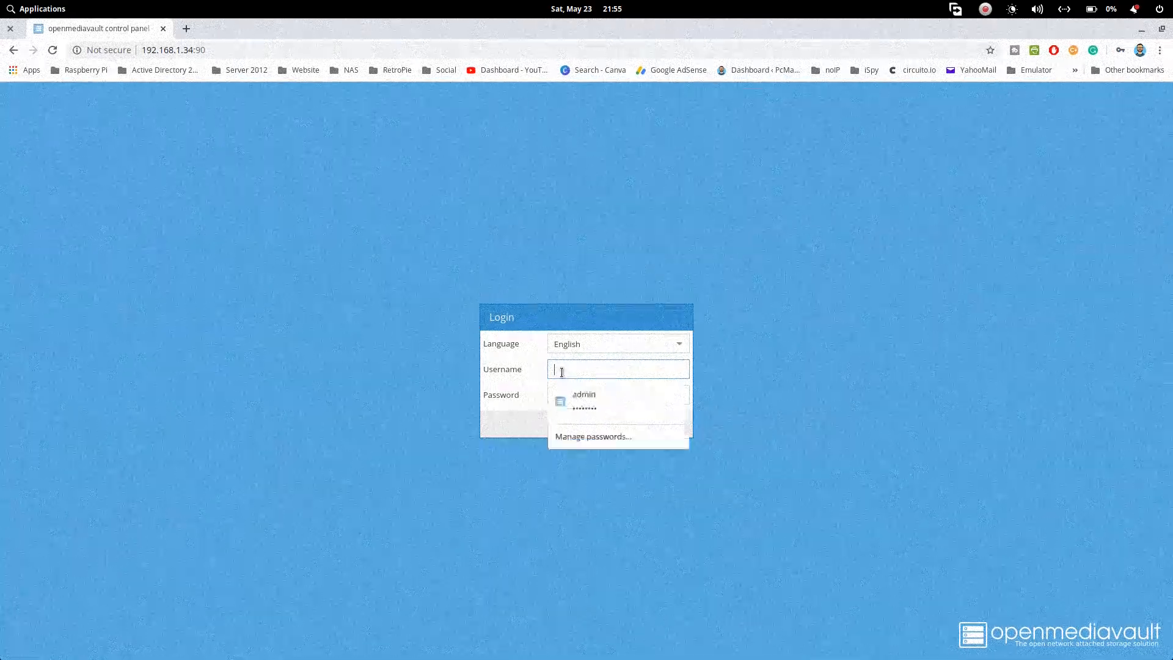
key("Return")
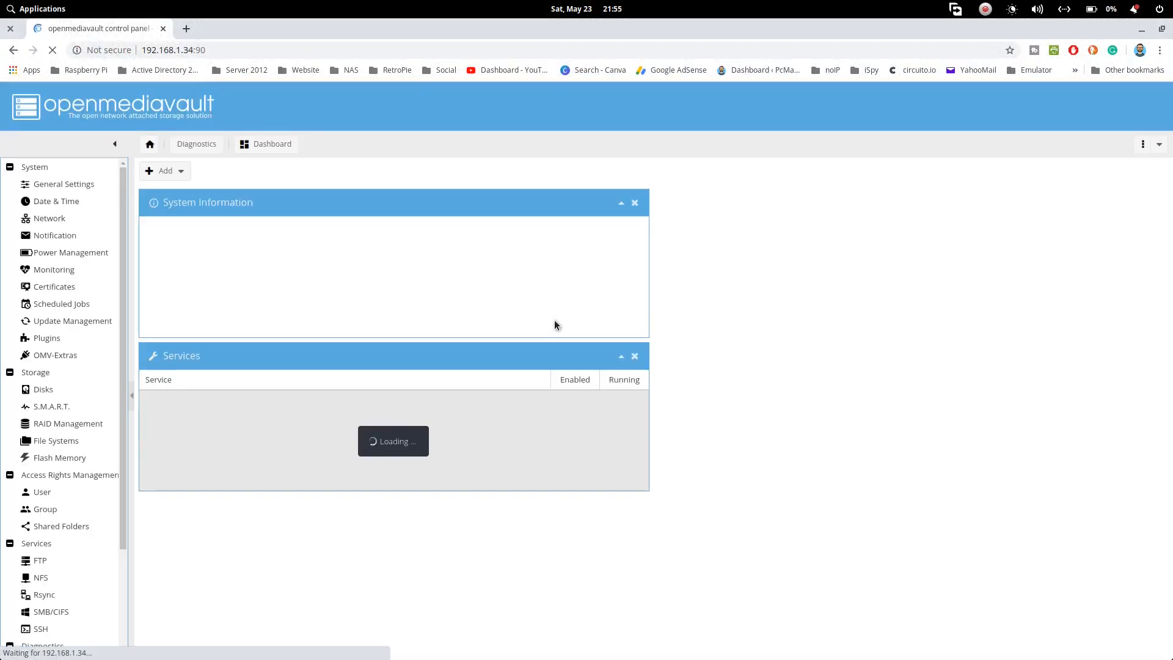
Step: Open the Portainer web interface from the Docker settings in OMV-Extras
left_click(56, 355)
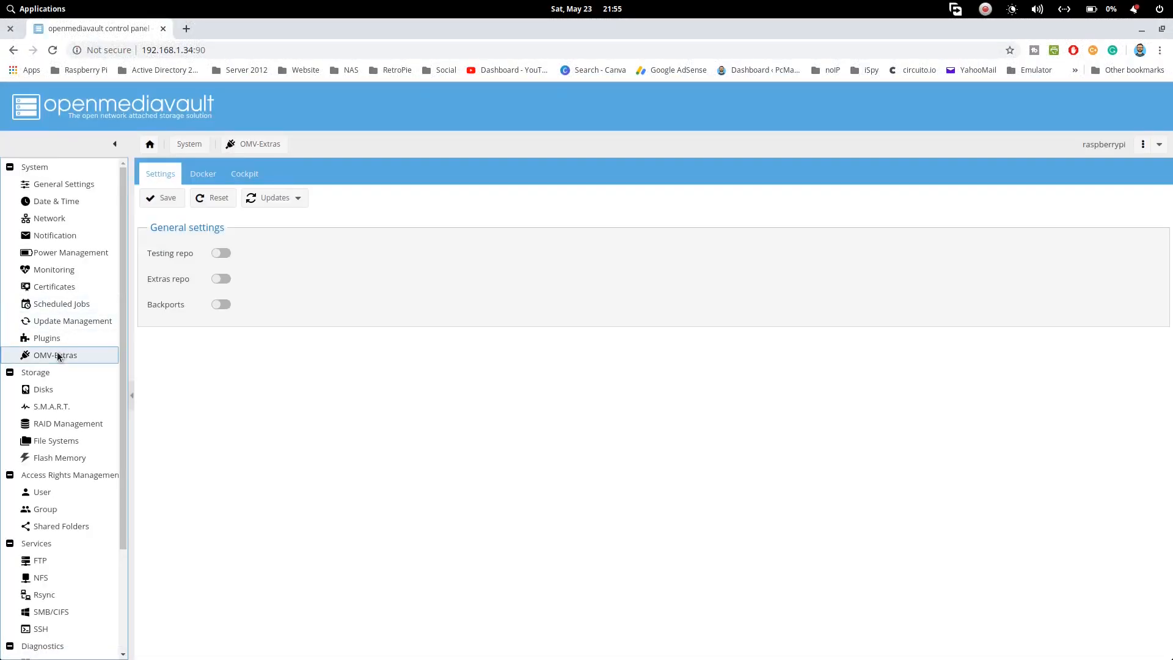
left_click(204, 174)
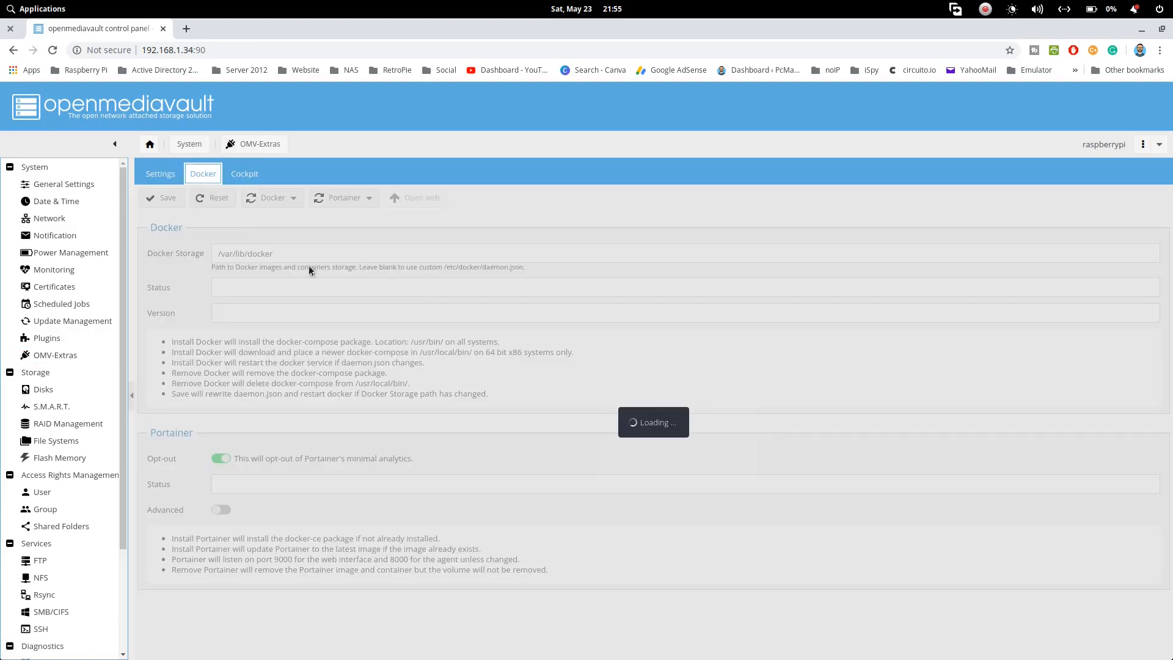
left_click(420, 199)
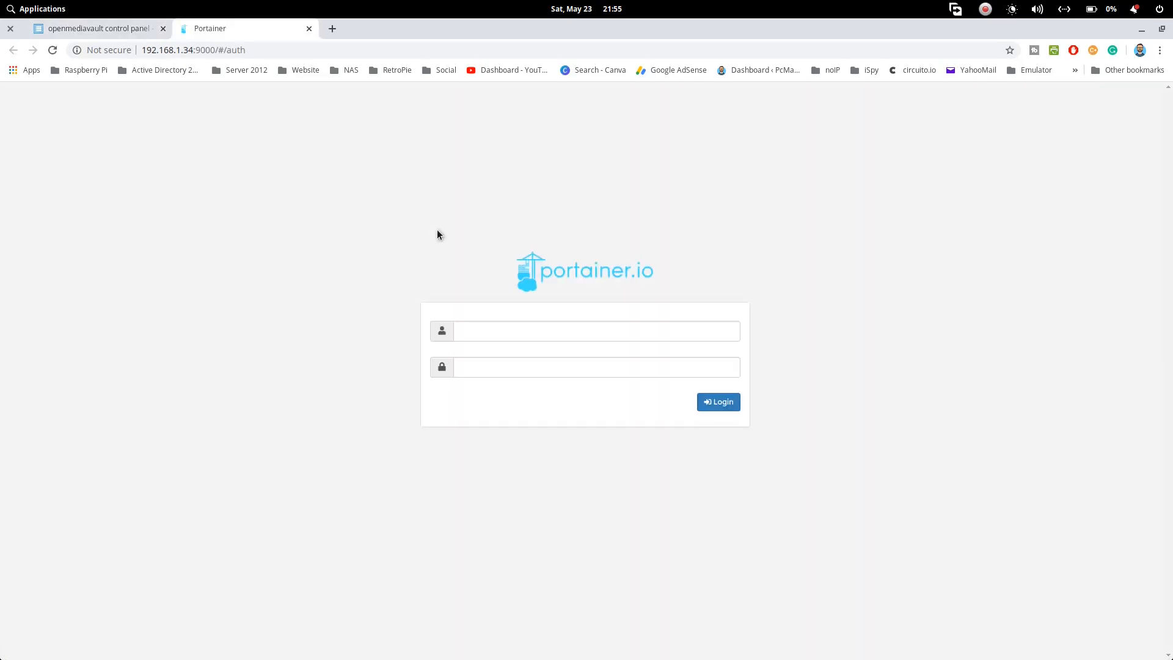
Step: Log in to Portainer with the account's username and password
left_click(482, 334)
left_click(495, 375)
left_click(709, 402)
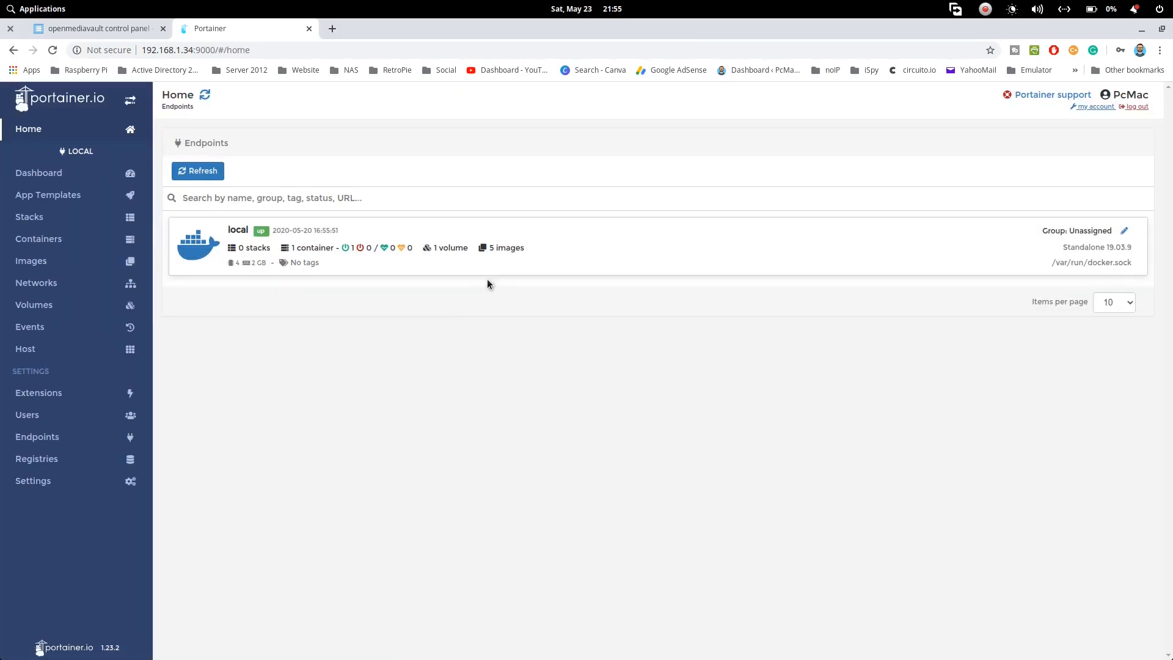
Step: Review the containers and downloaded images of the local Docker endpoint
left_click(542, 273)
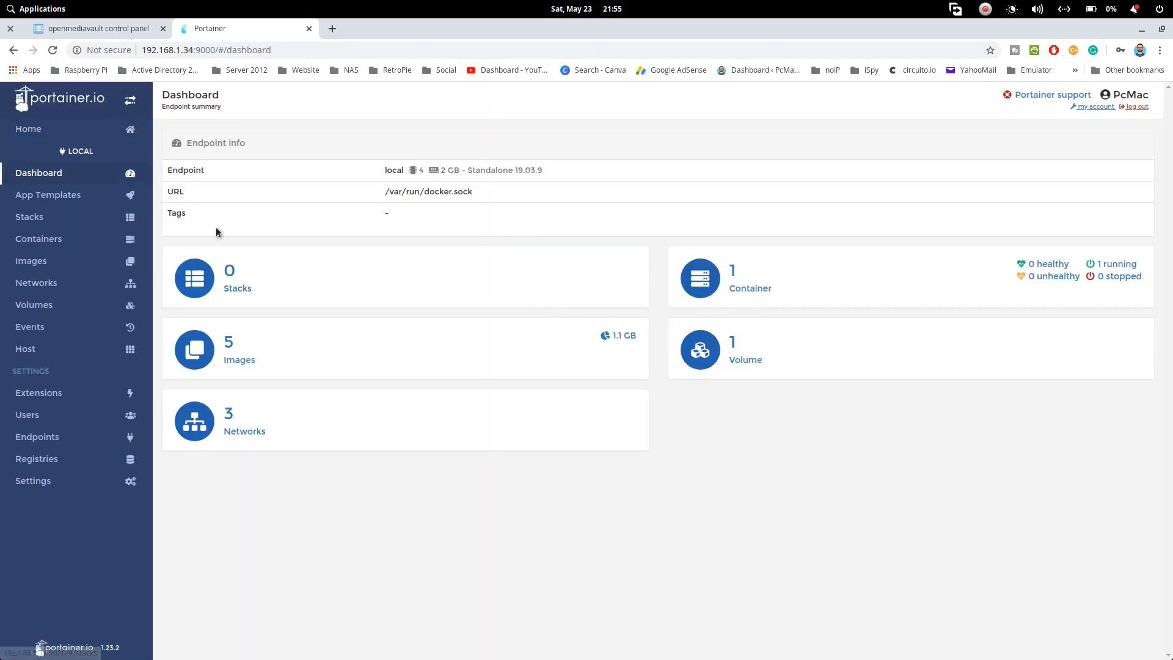
left_click(782, 299)
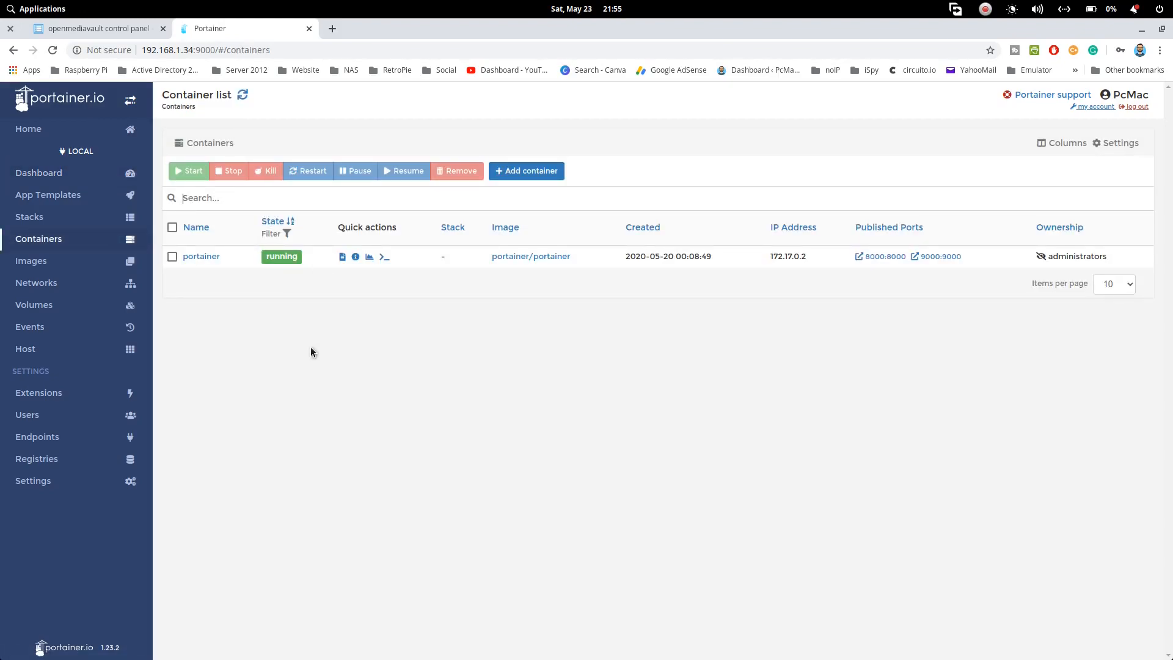
left_click(31, 261)
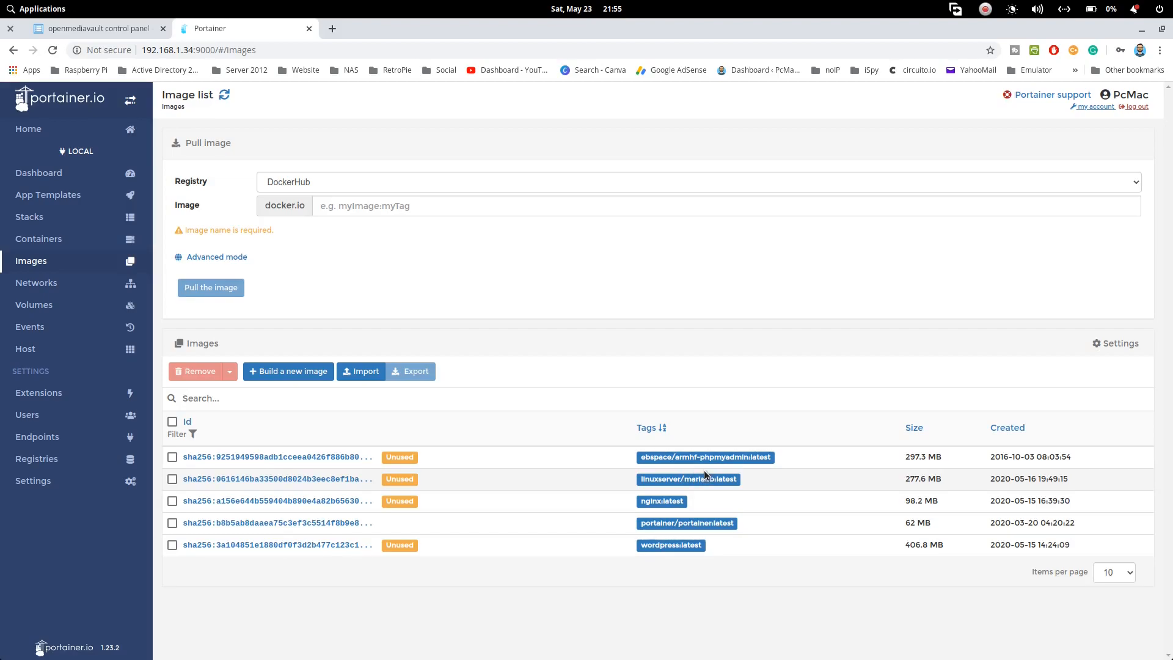
Step: Open the article about phpMyAdmin on OpenMediaVault with Docker and Portainer on pcmac.biz in a new tab
left_click(330, 28)
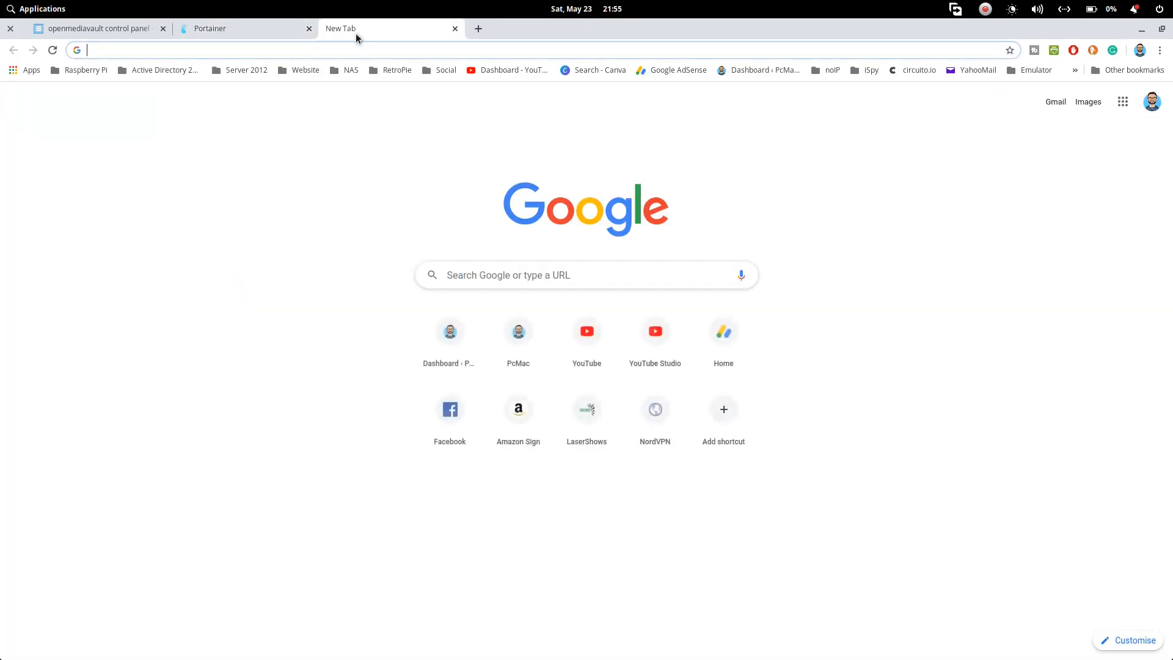
type("pc")
key("Return")
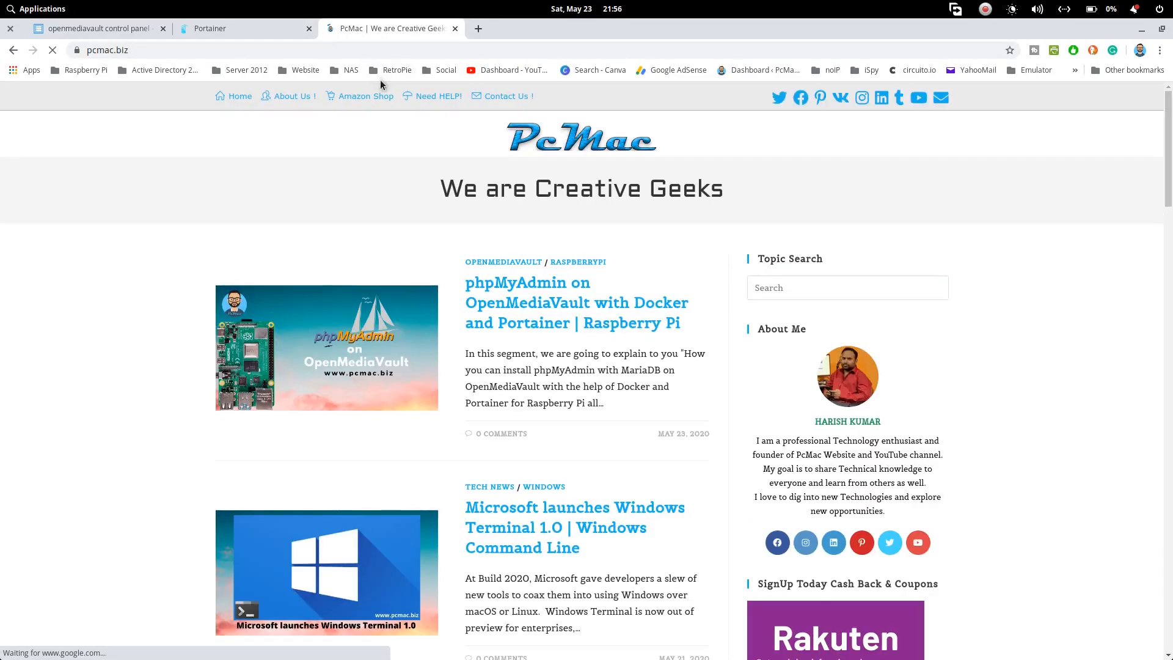
left_click(494, 293)
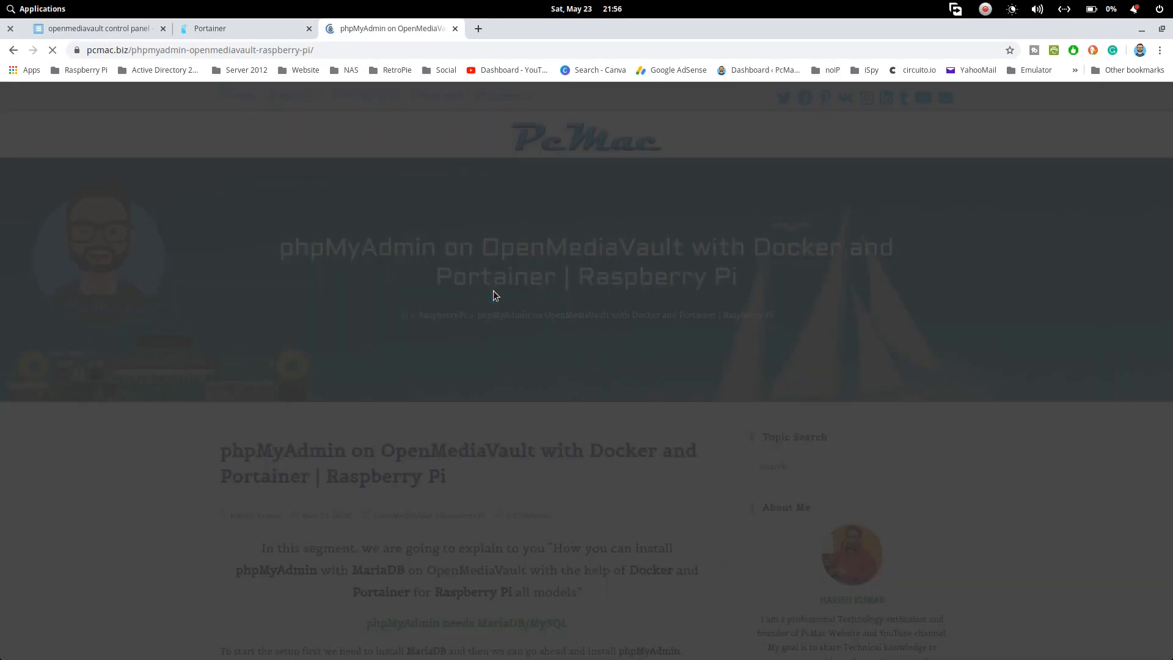
left_click(820, 296)
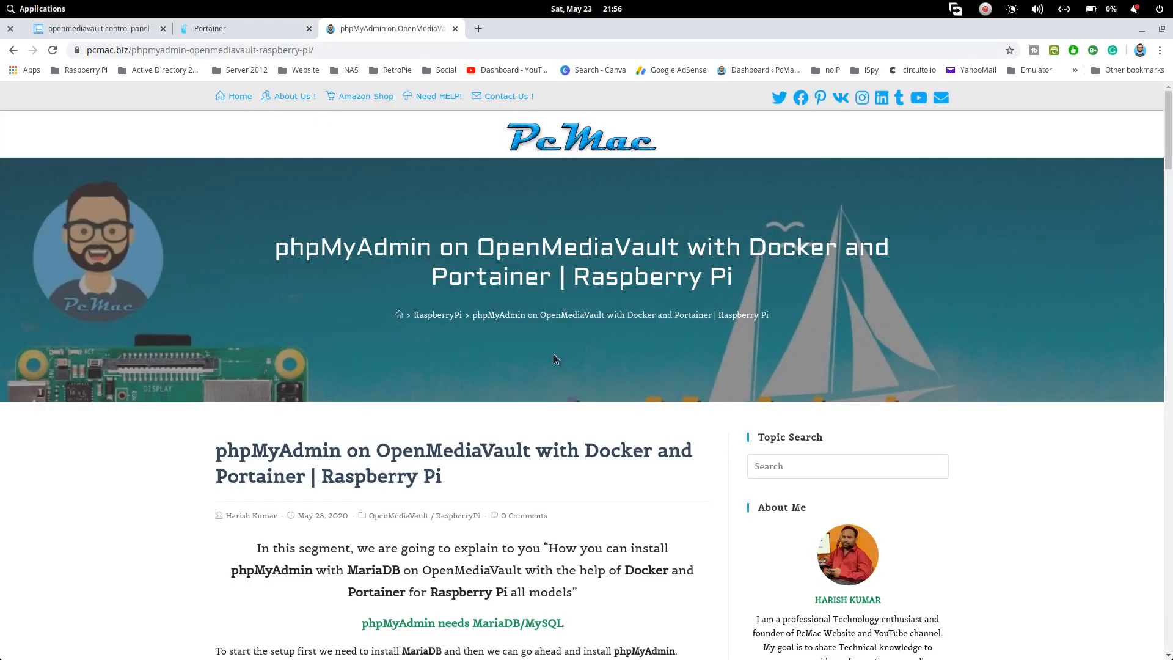
Step: Follow the article's linuxserver/mariadb link to Docker Hub and examine the docker create example under Usage
scroll(553, 354, "down", 6)
scroll(553, 354, "down", 10)
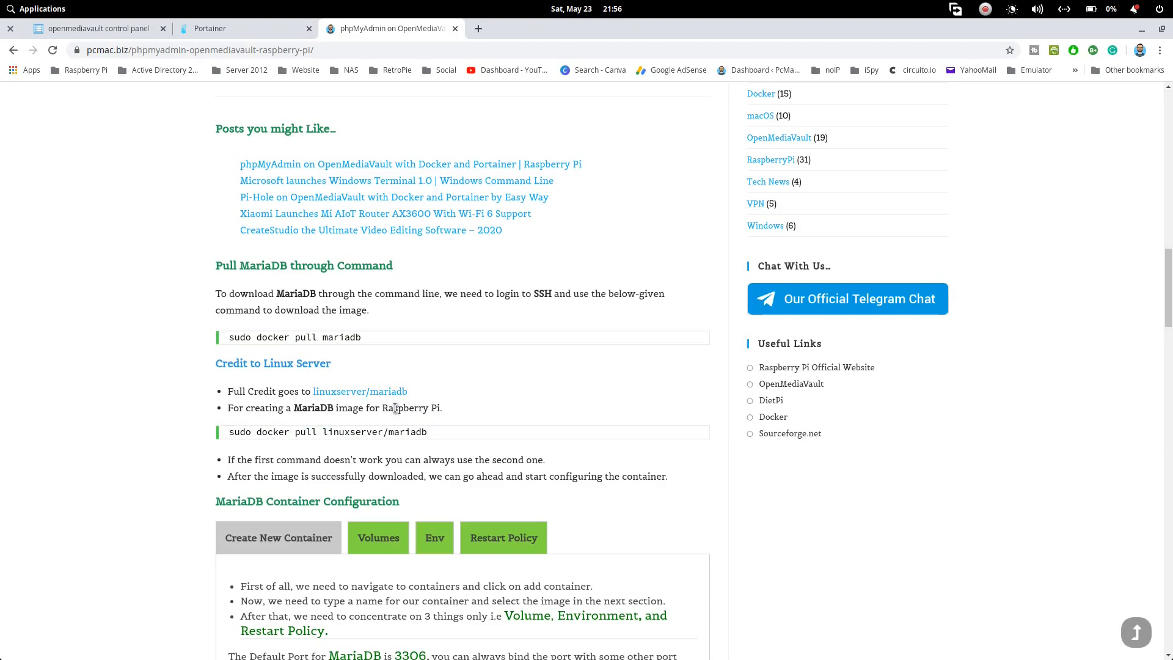
left_click(372, 392)
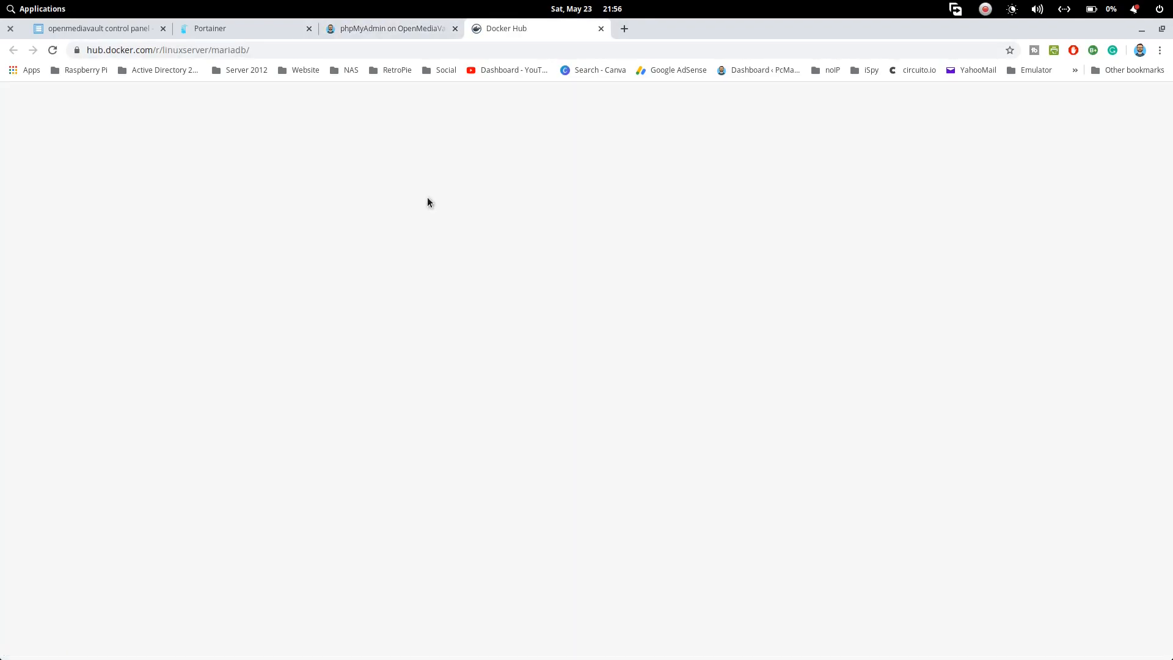
scroll(493, 335, "down", 4)
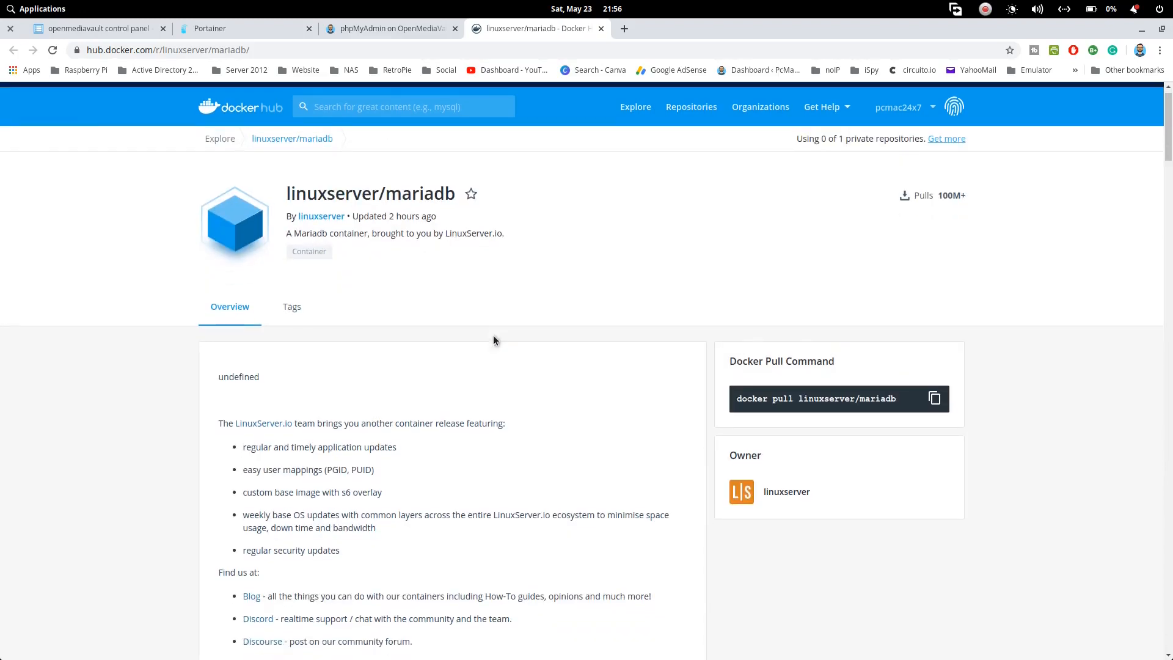
scroll(493, 340, "down", 10)
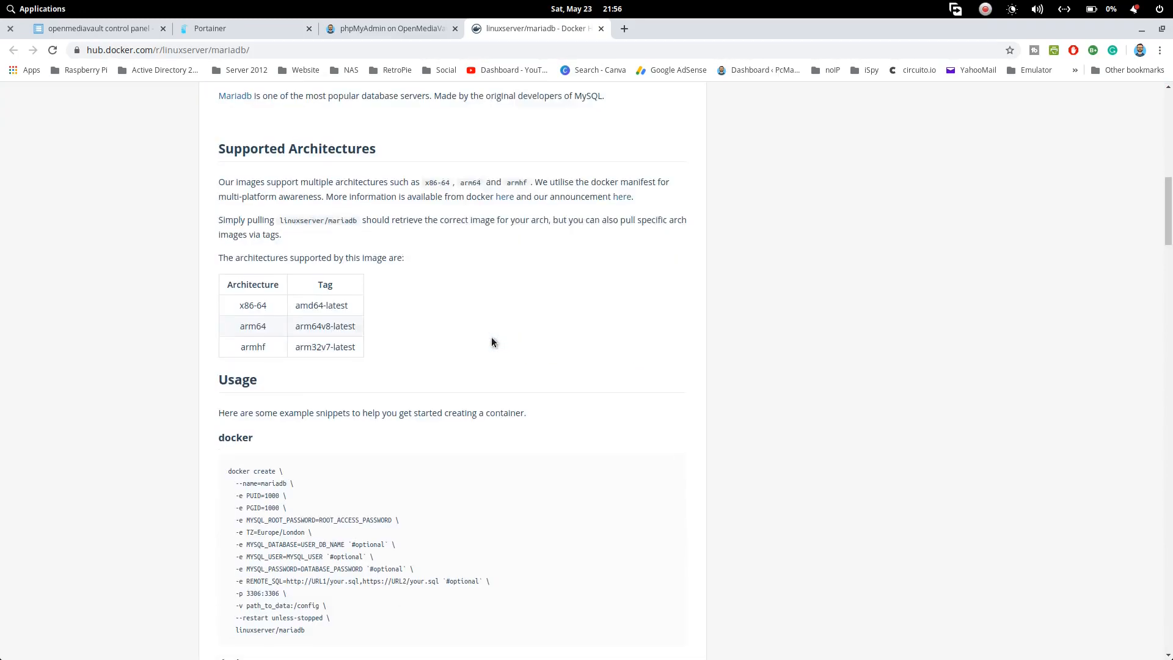
scroll(483, 385, "down", 1)
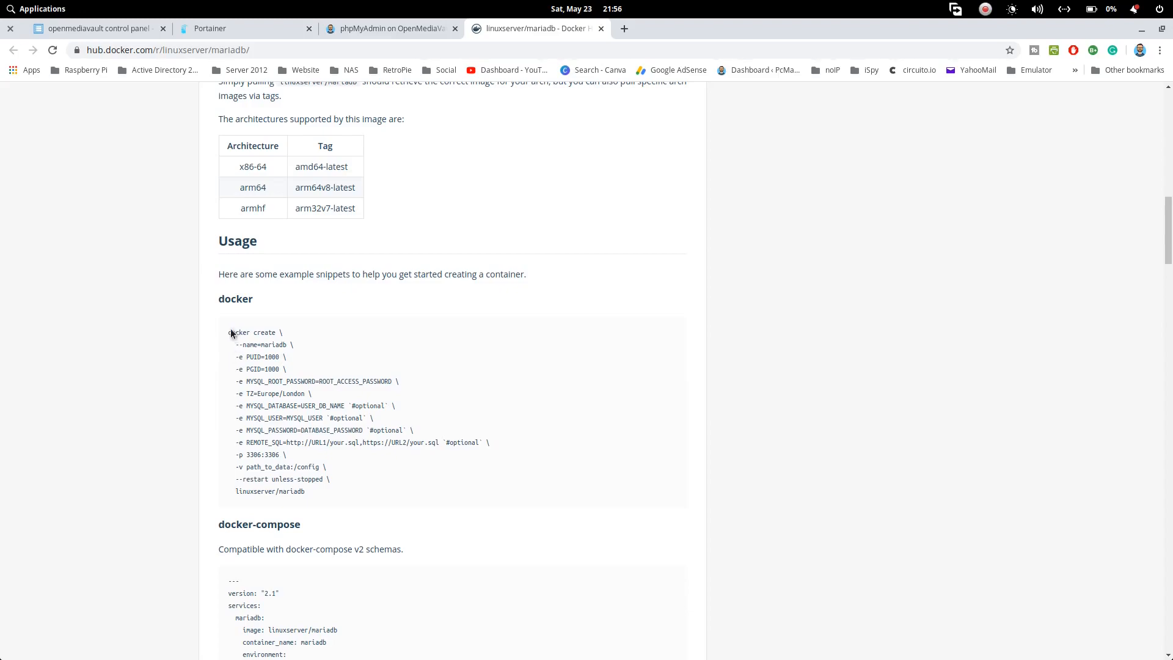
left_click_drag(226, 329, 358, 489)
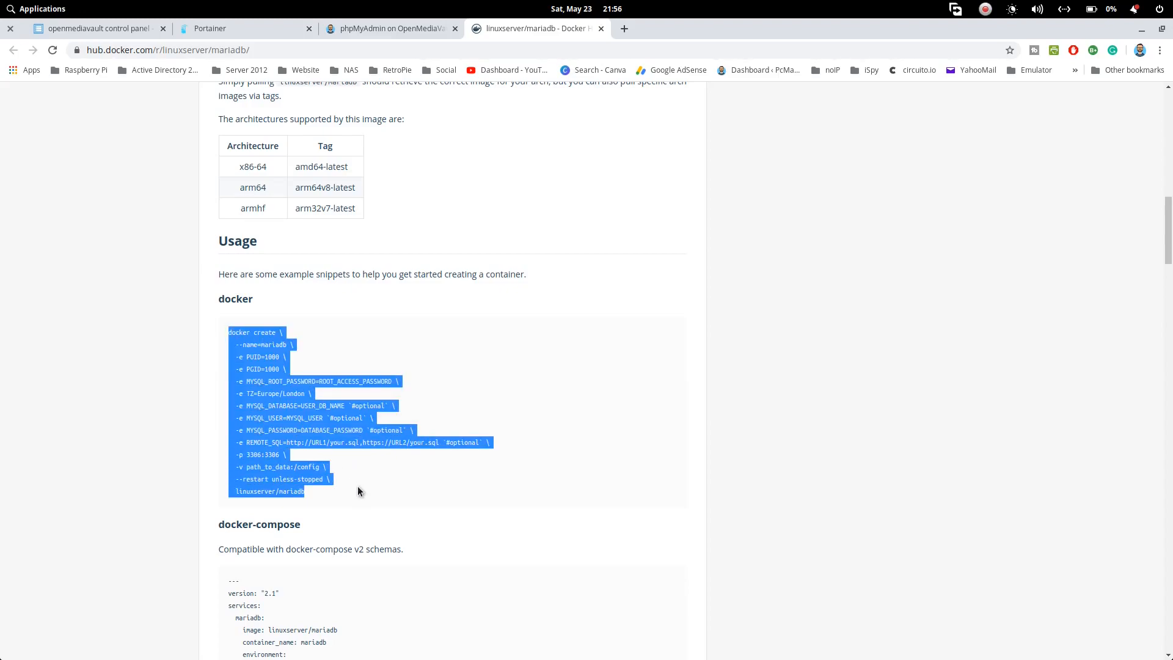
left_click(435, 401)
Step: Start a new Portainer container named MariaDB using the image linuxserver/mariadb:latest
left_click(234, 28)
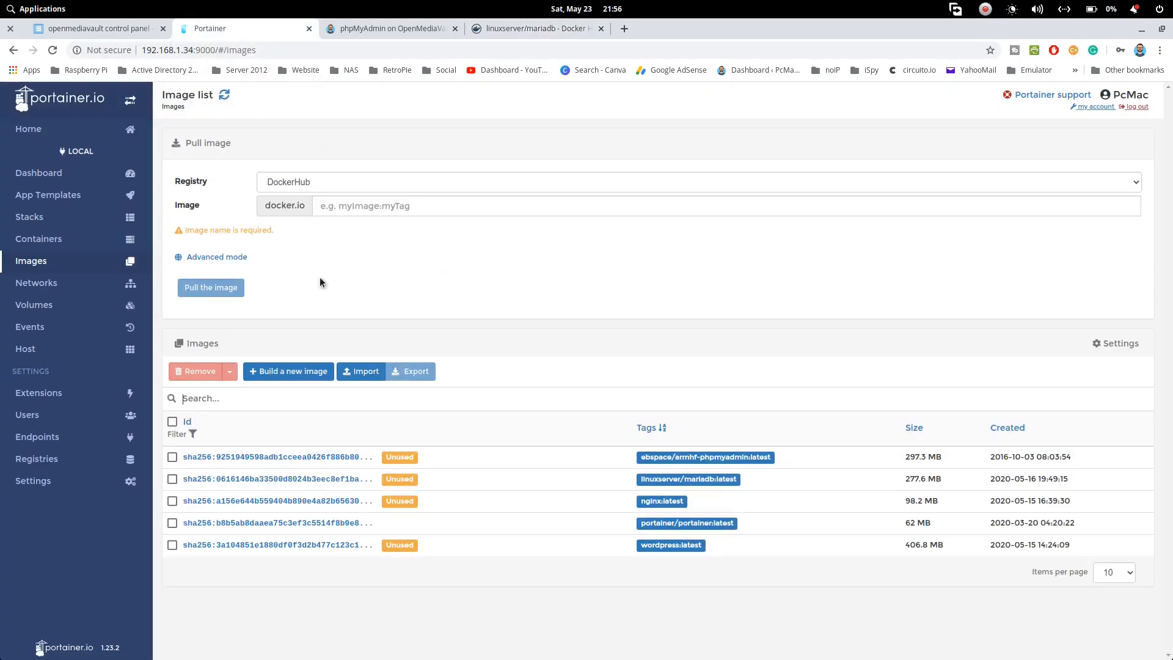
left_click(55, 240)
left_click(530, 174)
left_click(346, 158)
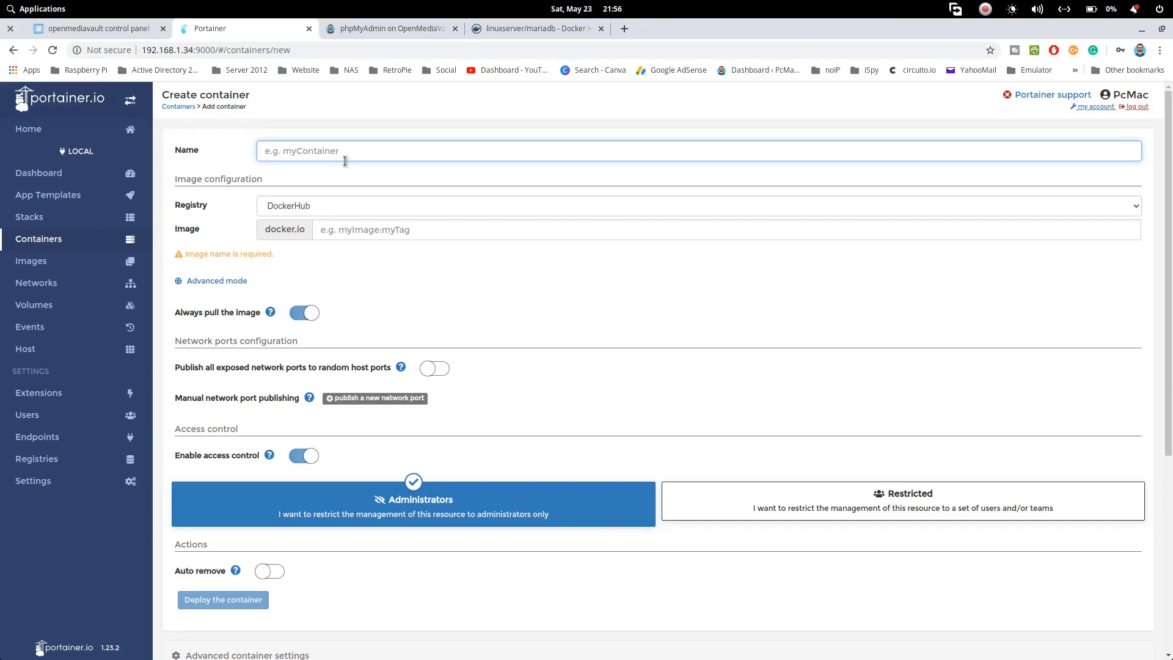
type("MariaDB")
left_click(342, 230)
type("linuxserver/mariadb:latest")
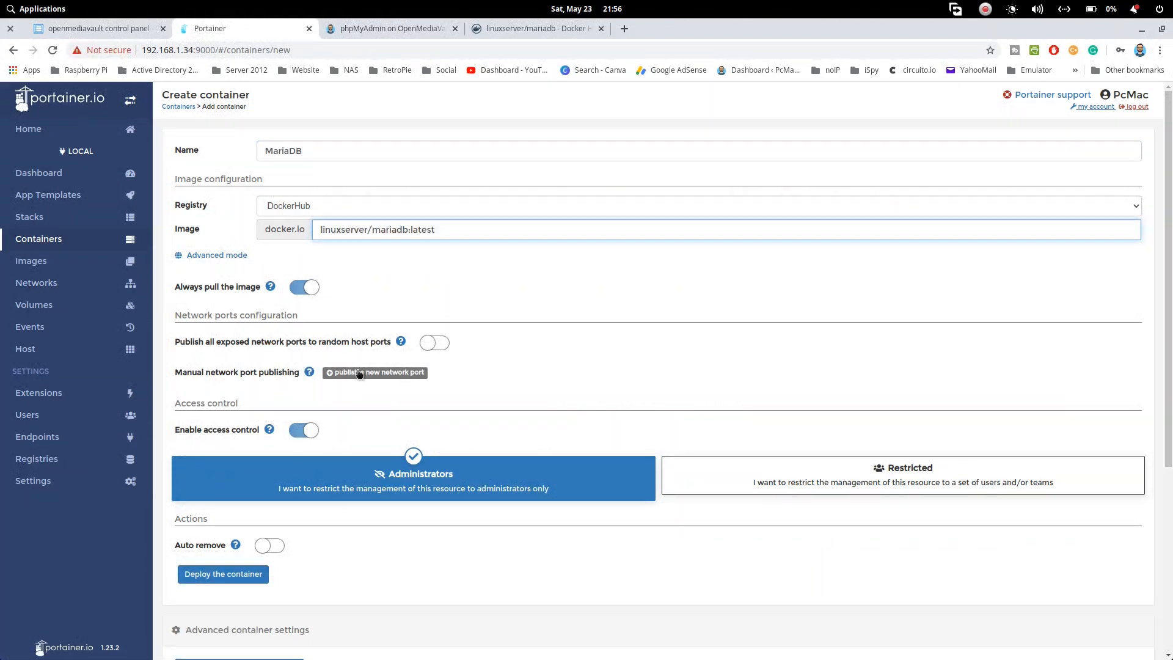
Step: Publish host port 3306 to container port 3306 for the MariaDB container
left_click(359, 374)
type("3306")
left_click(691, 396)
type("3306")
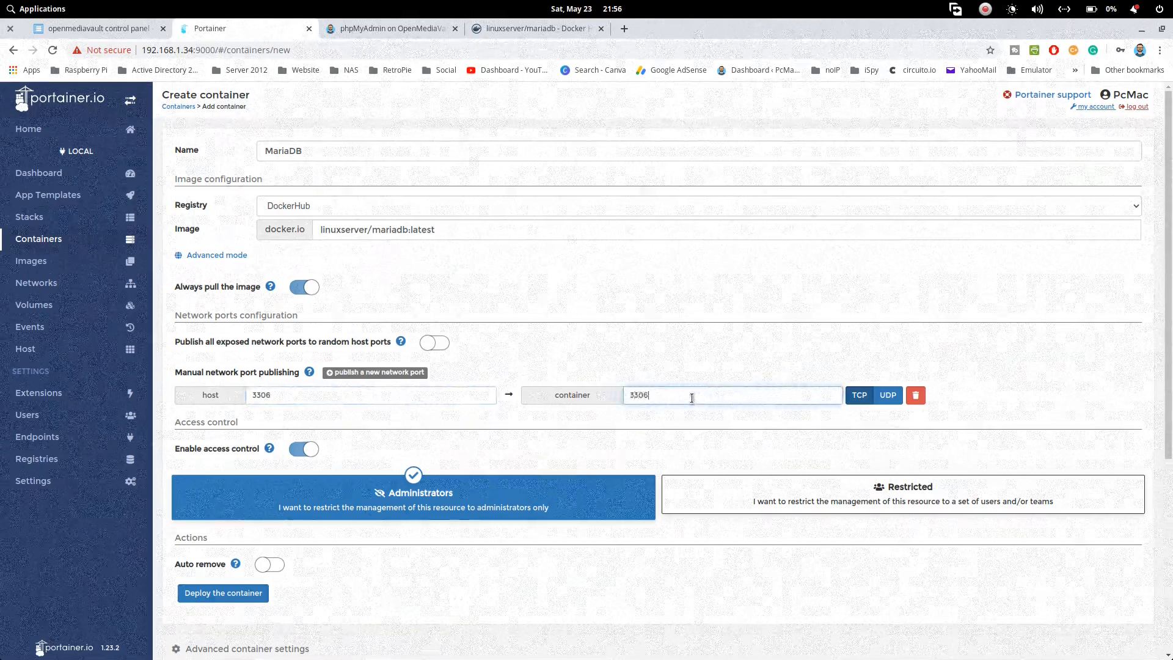
Step: Add a bind volume mapping for the container path /config, checking the path against the Docker Hub example
scroll(499, 356, "down", 4)
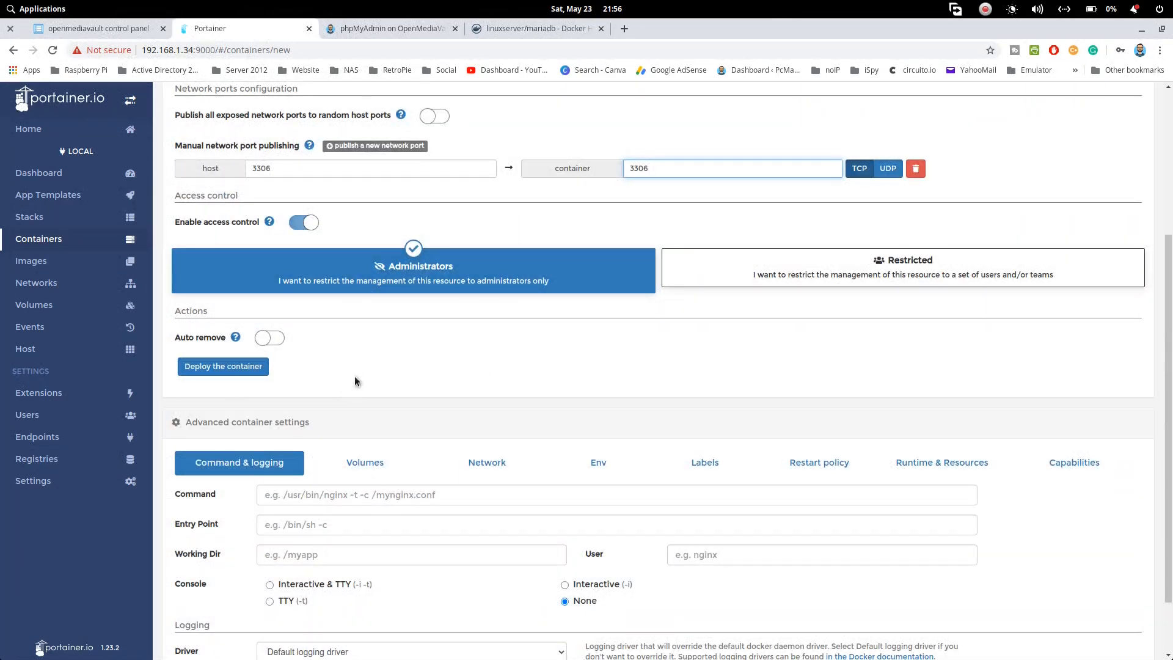
left_click(364, 462)
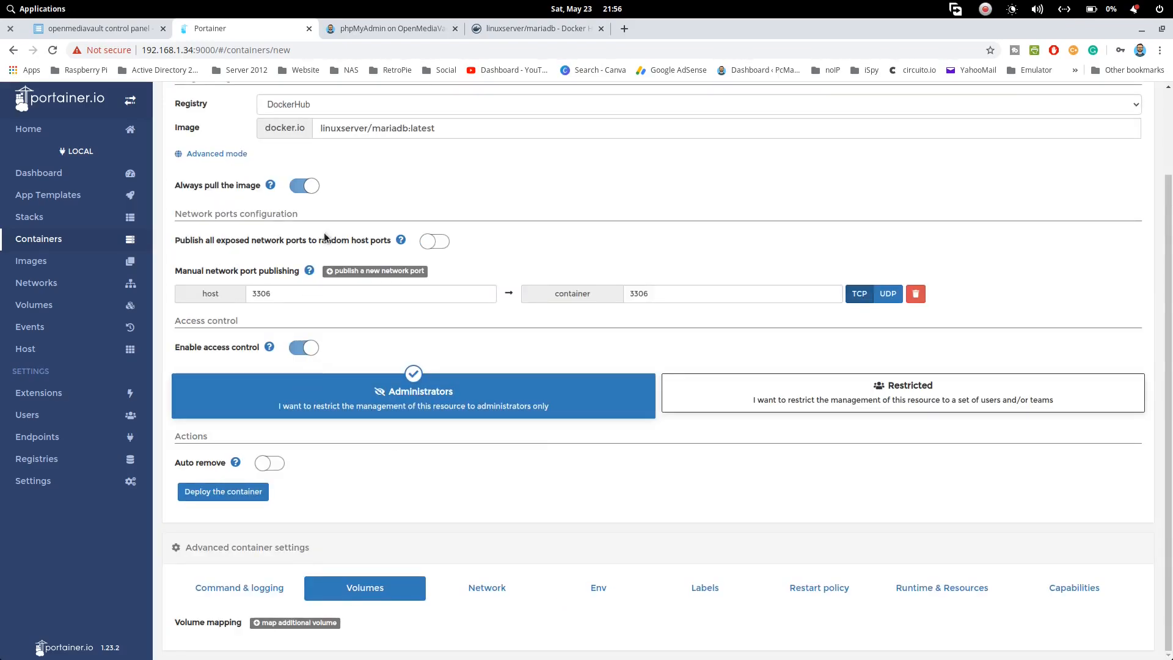
left_click(516, 31)
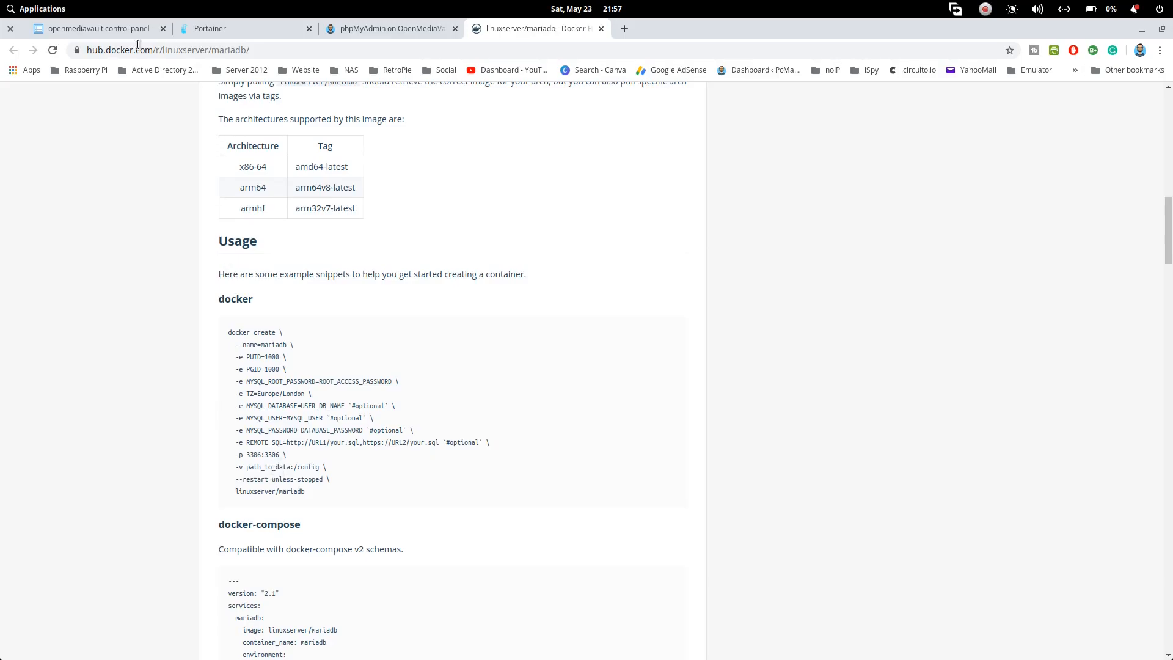
left_click(220, 28)
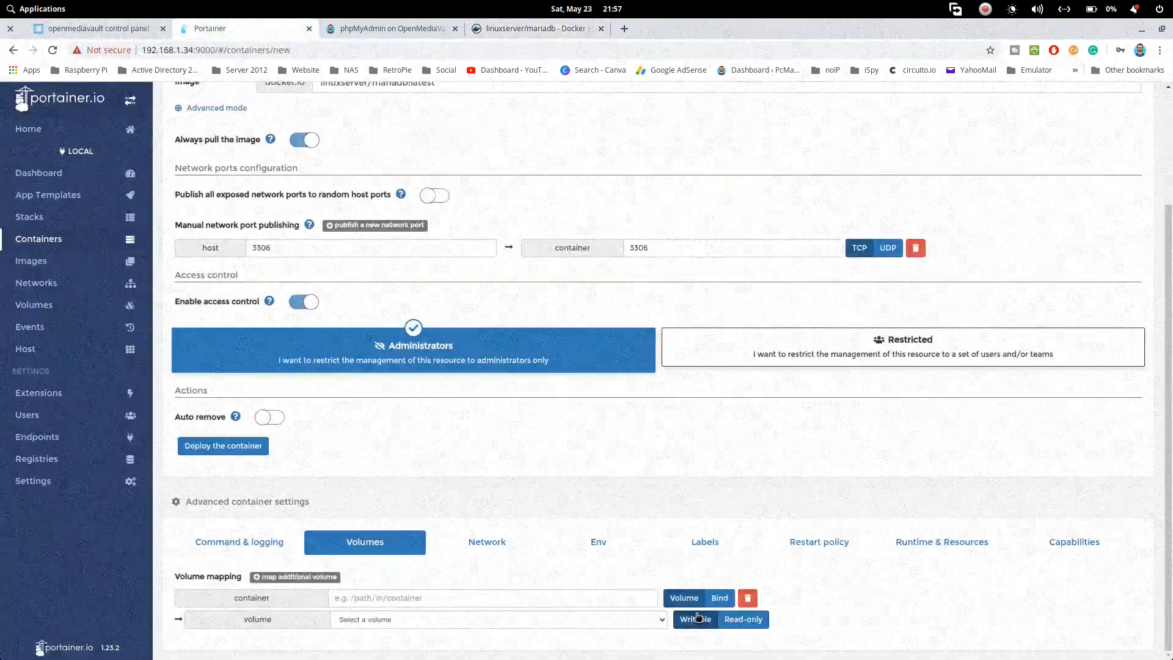
left_click(413, 602)
type("/config")
left_click(538, 623)
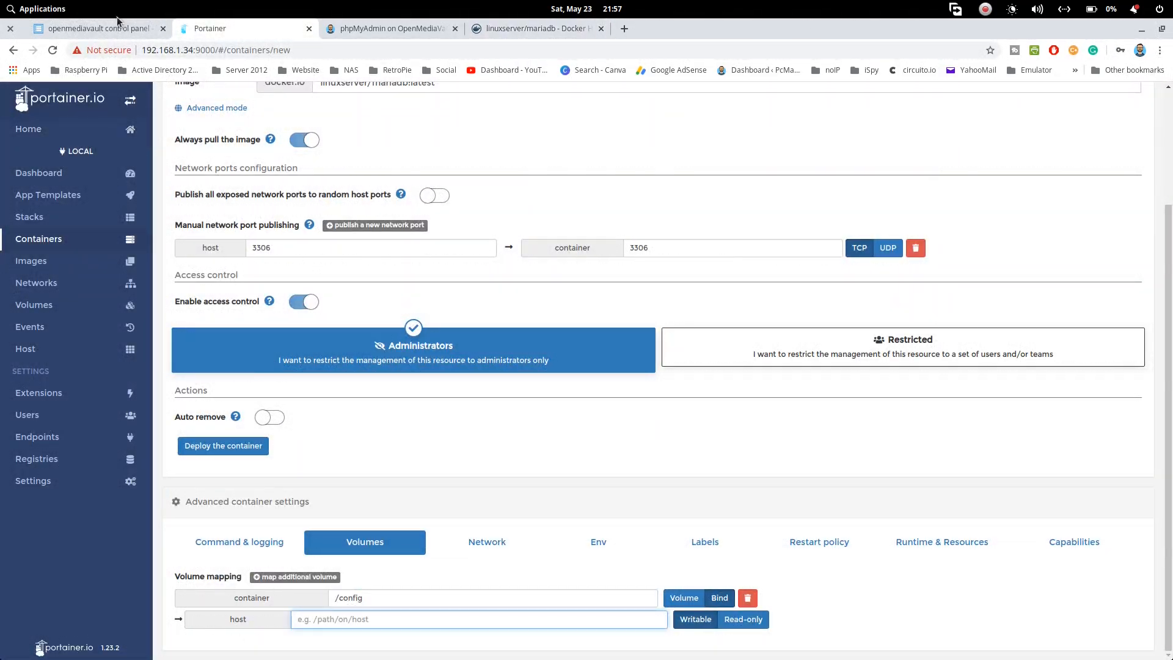
Step: Copy the Docker storage path from OpenMediaVault into the /config volume's host path and trim it to /srv/dev-disk-by-label-Store/
left_click(100, 30)
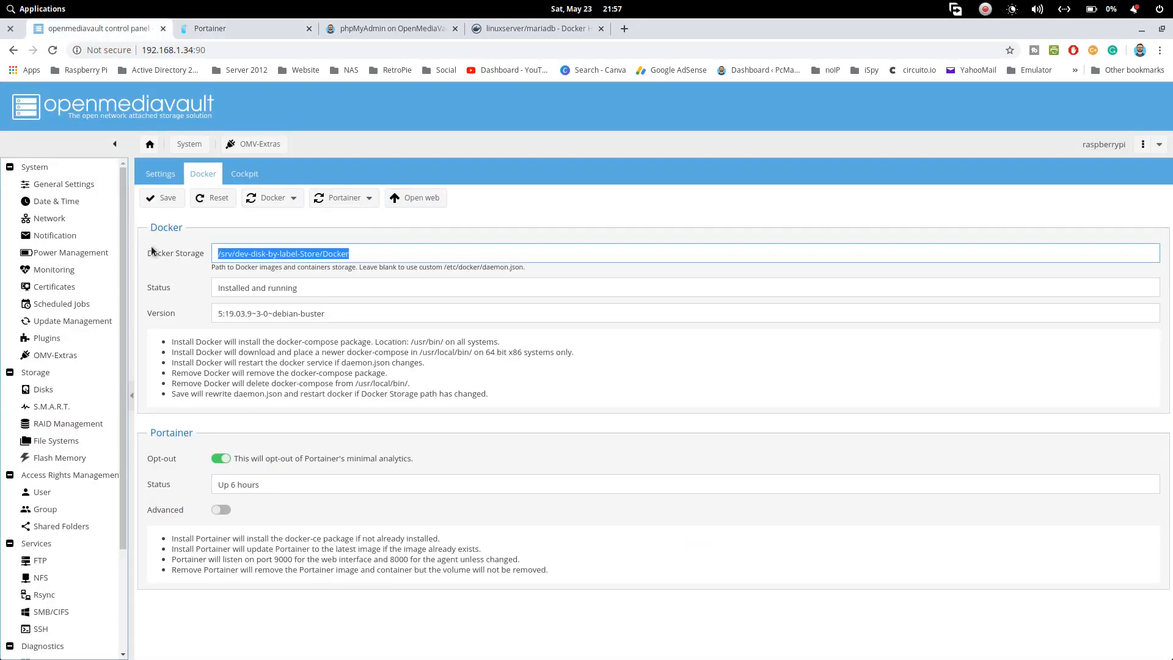
right_click(264, 265)
left_click(283, 285)
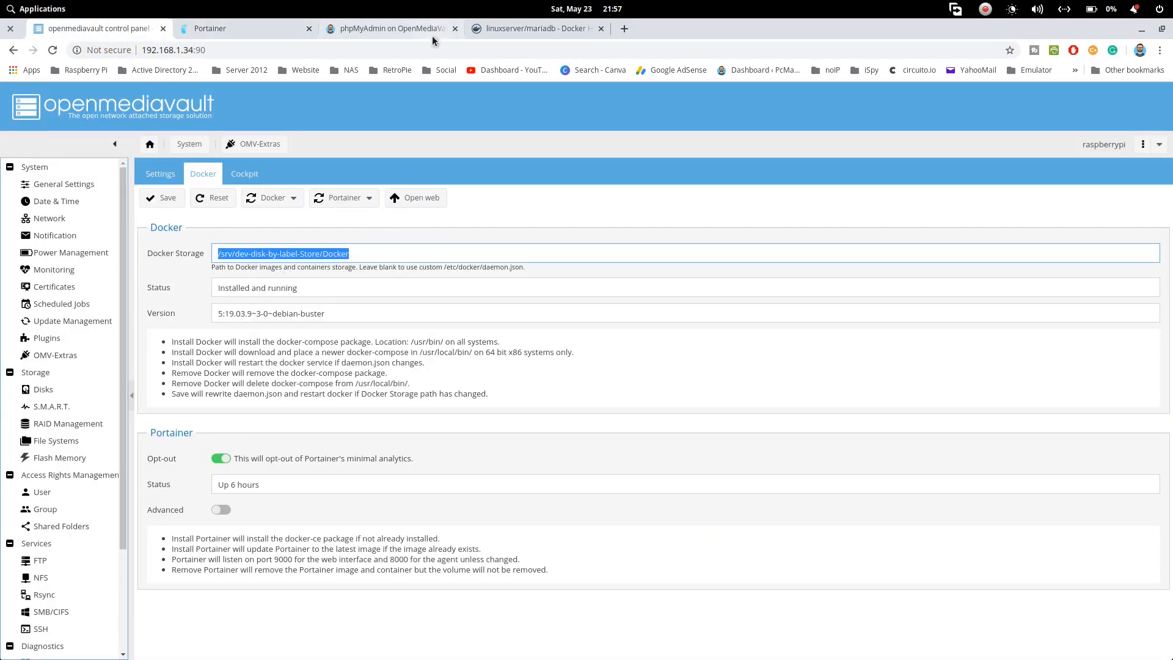
left_click(257, 29)
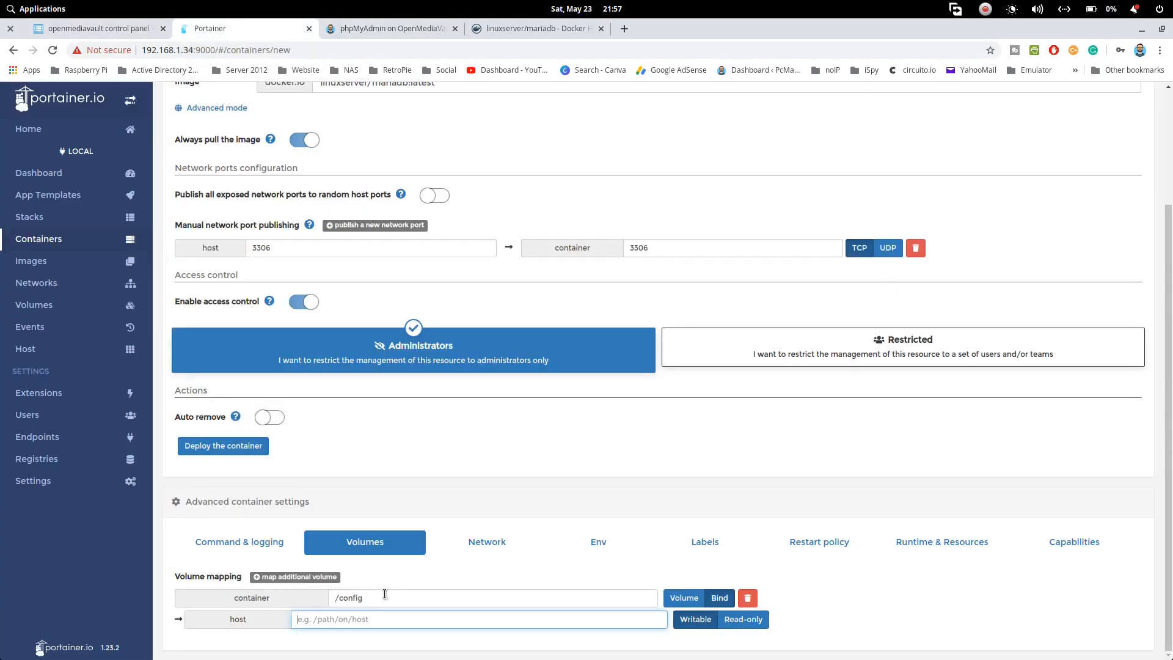
key("ctrl+v")
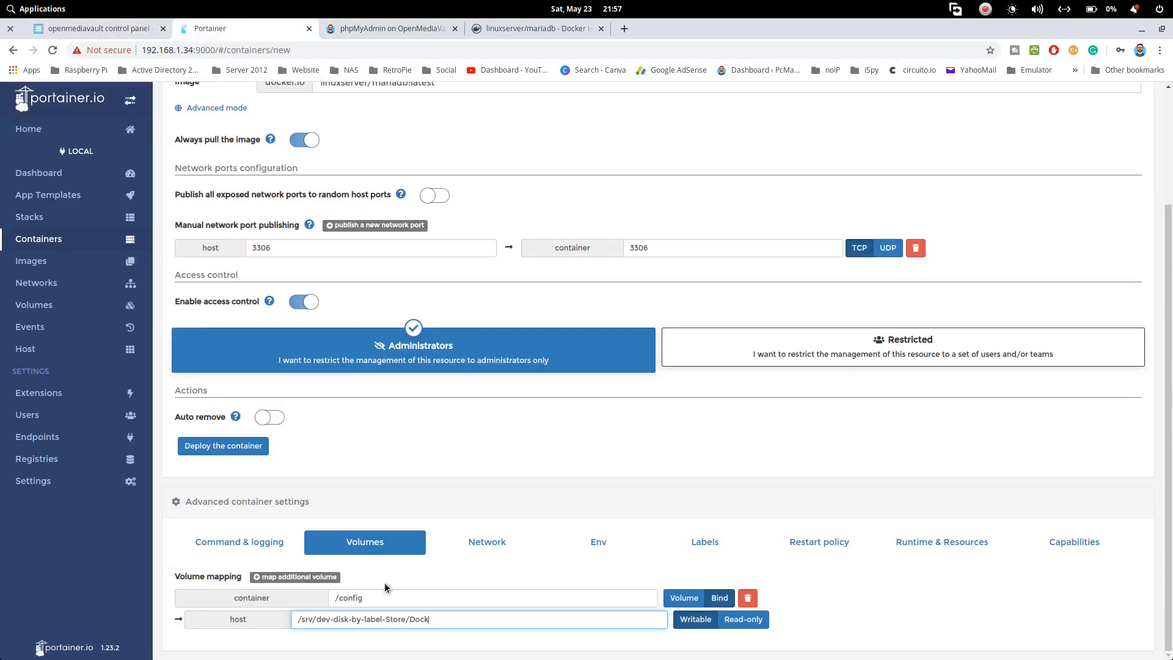
Step: Switch to the file manager and open the Containers share on the network host raspberrypi.local
mouse_move(439, 658)
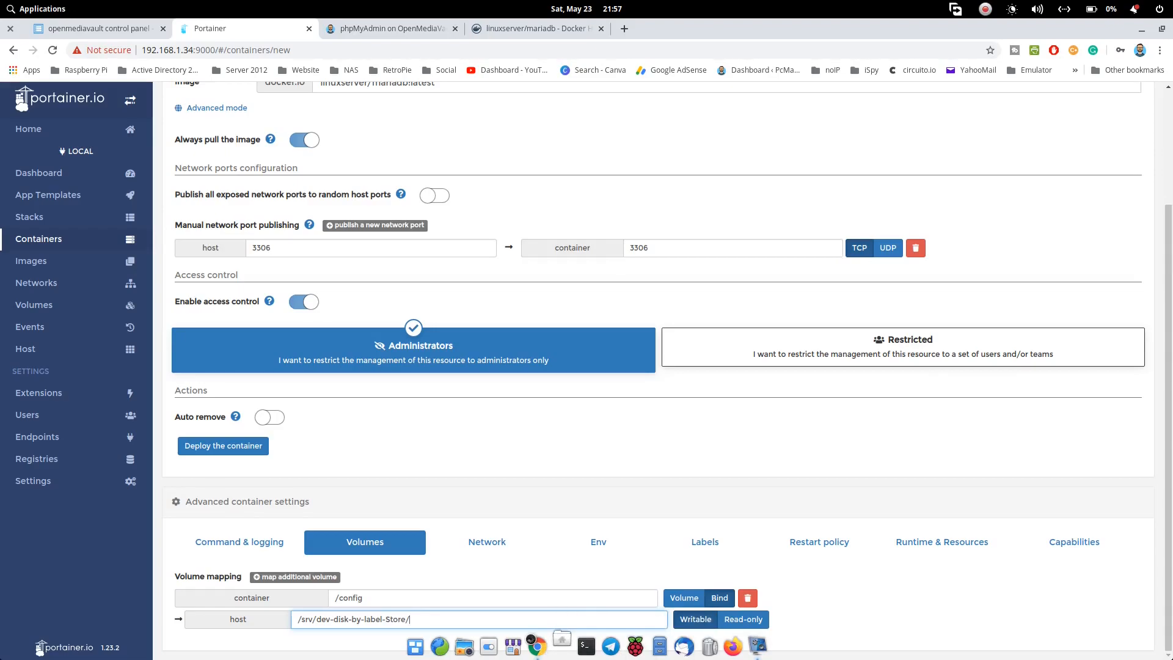
left_click(560, 647)
left_click(55, 315)
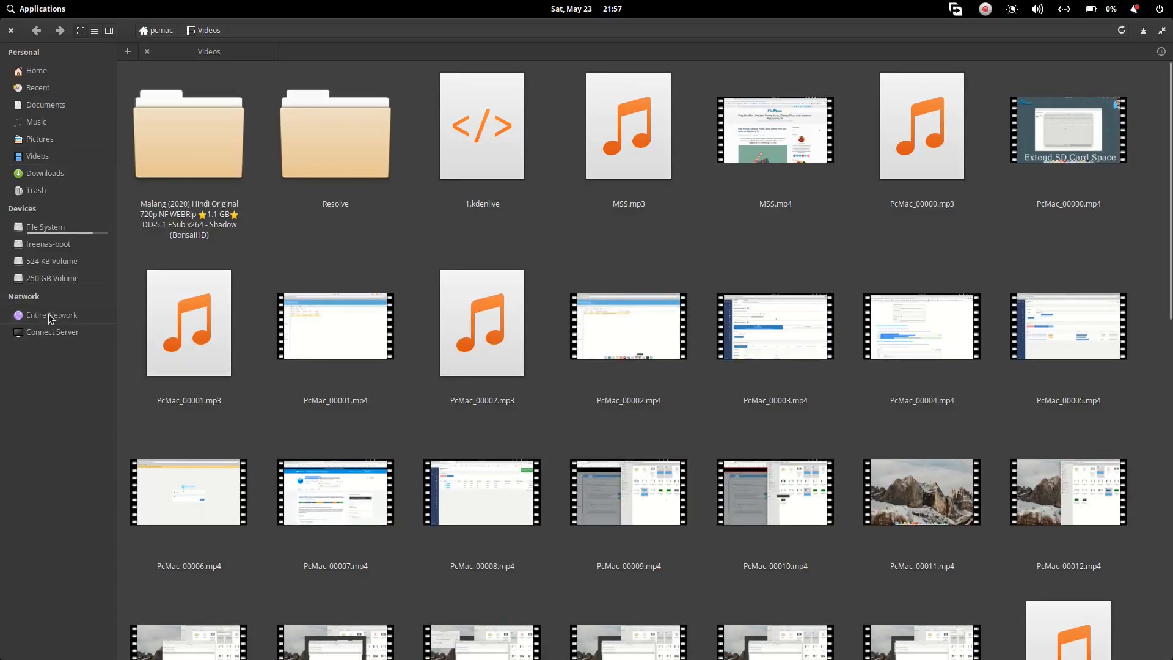
double_click(357, 145)
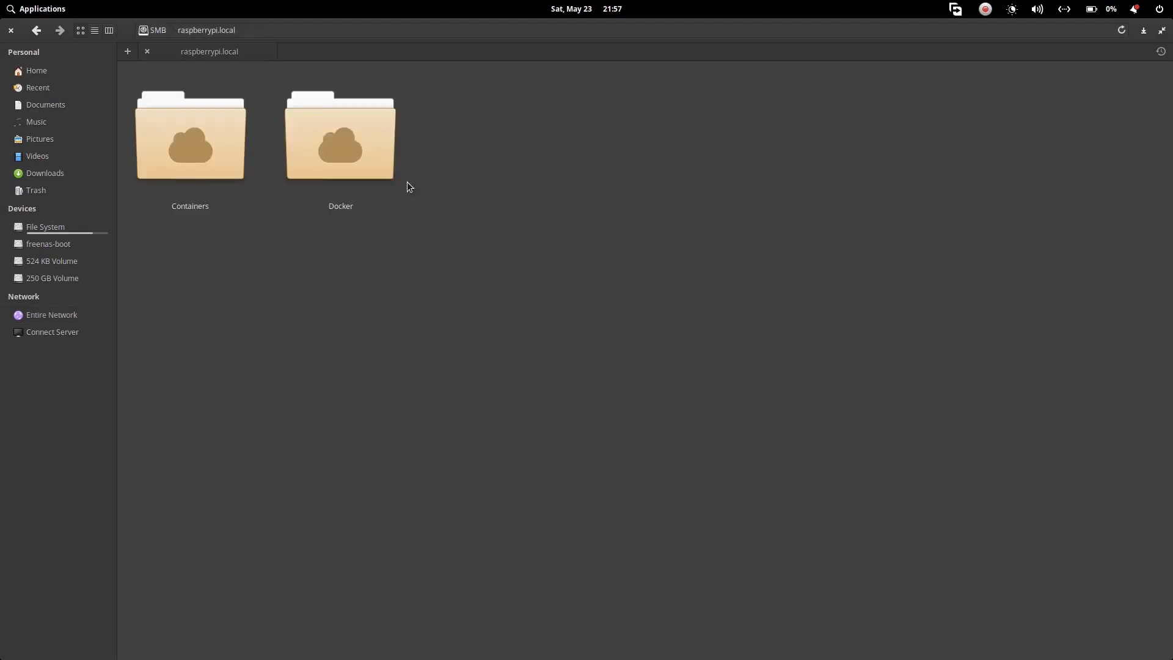
left_click(188, 160)
double_click(187, 162)
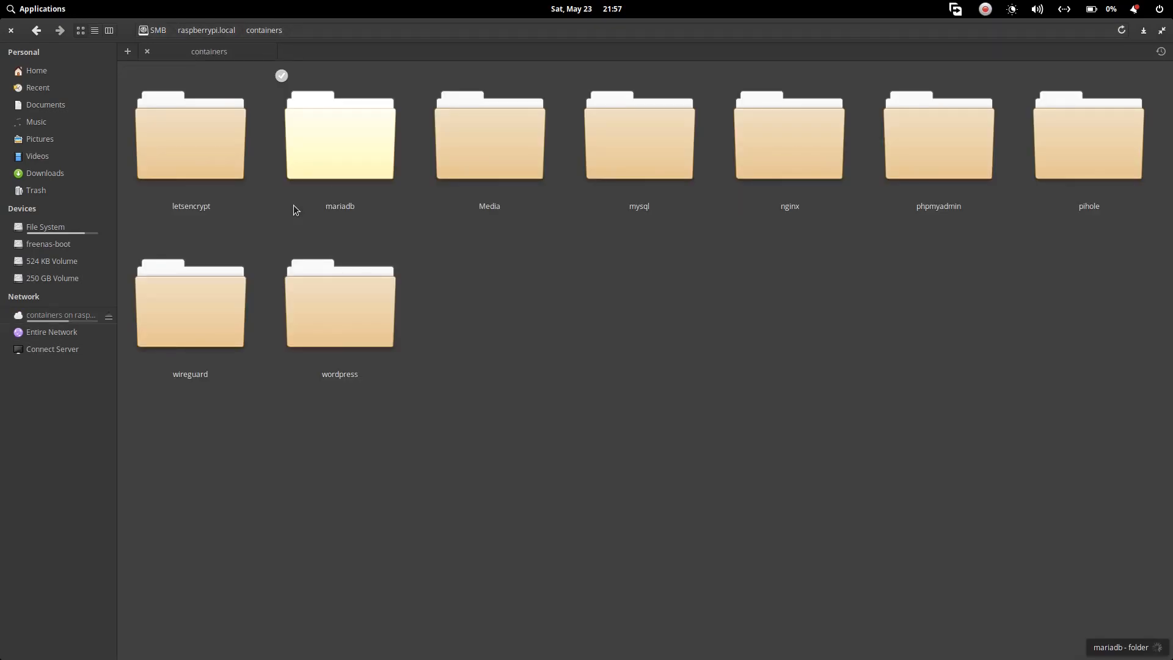
Step: Try to permanently delete the mariadb folder from the containers share, skipping all items that cannot be read
right_click(362, 147)
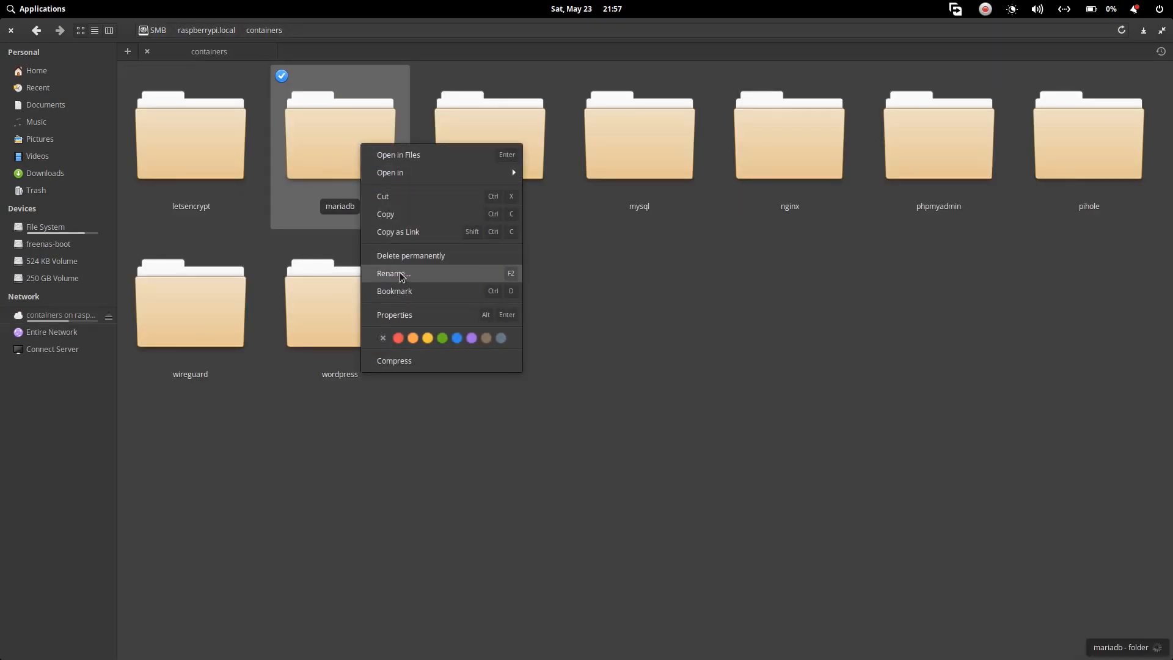
left_click(406, 255)
left_click(670, 358)
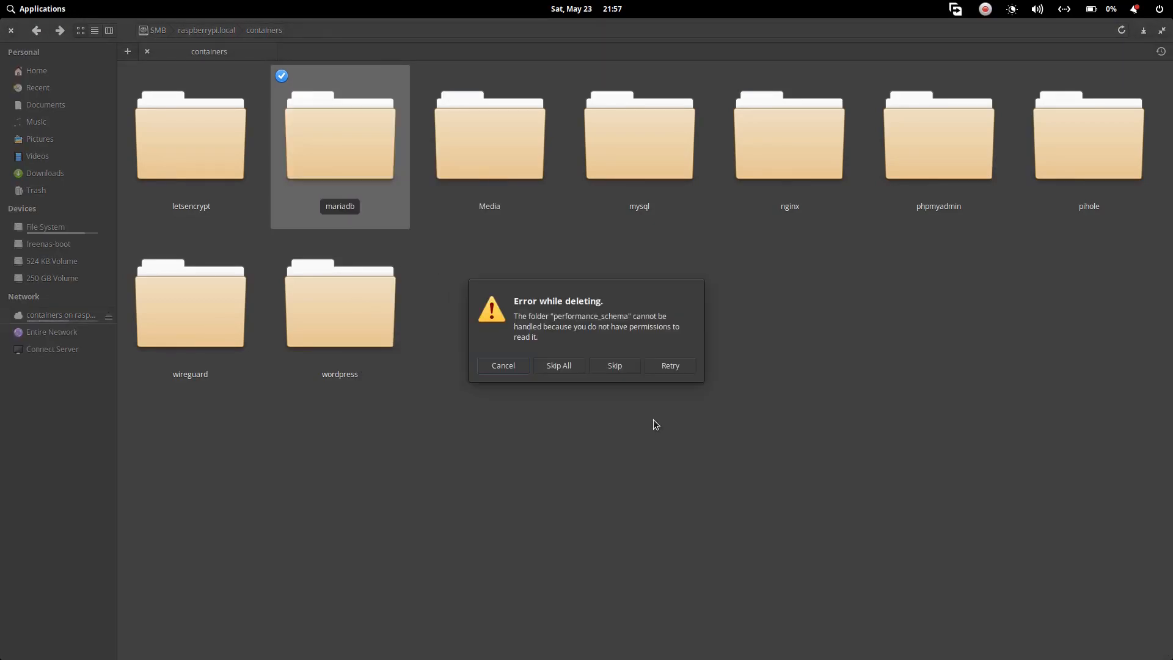
left_click(559, 369)
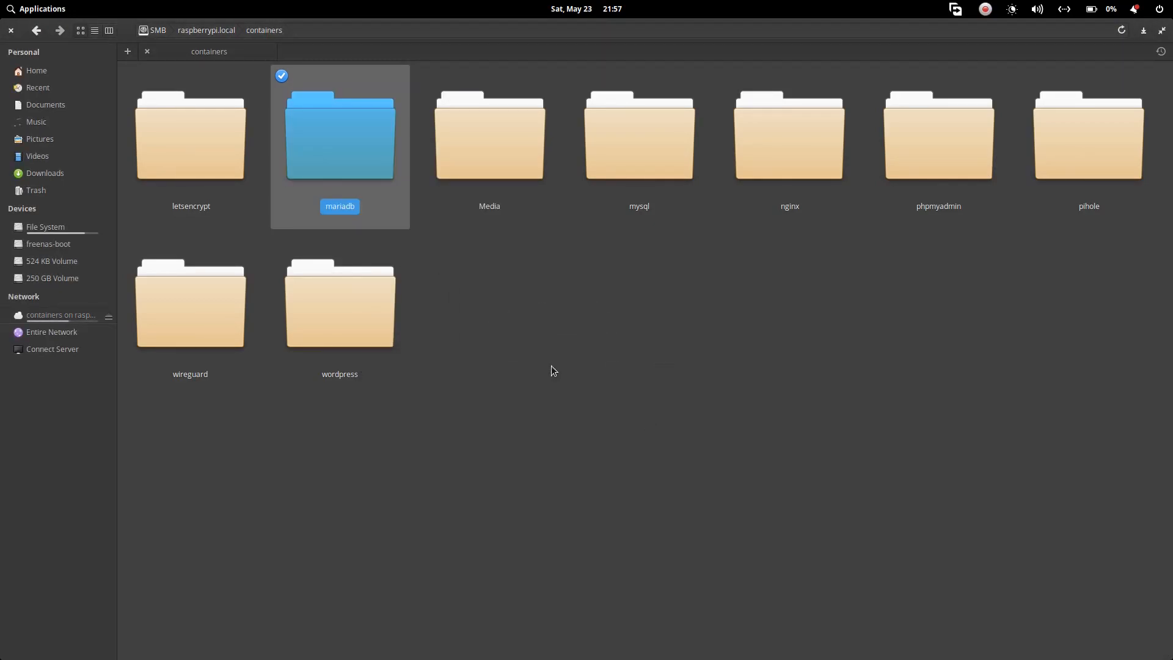
left_click(464, 254)
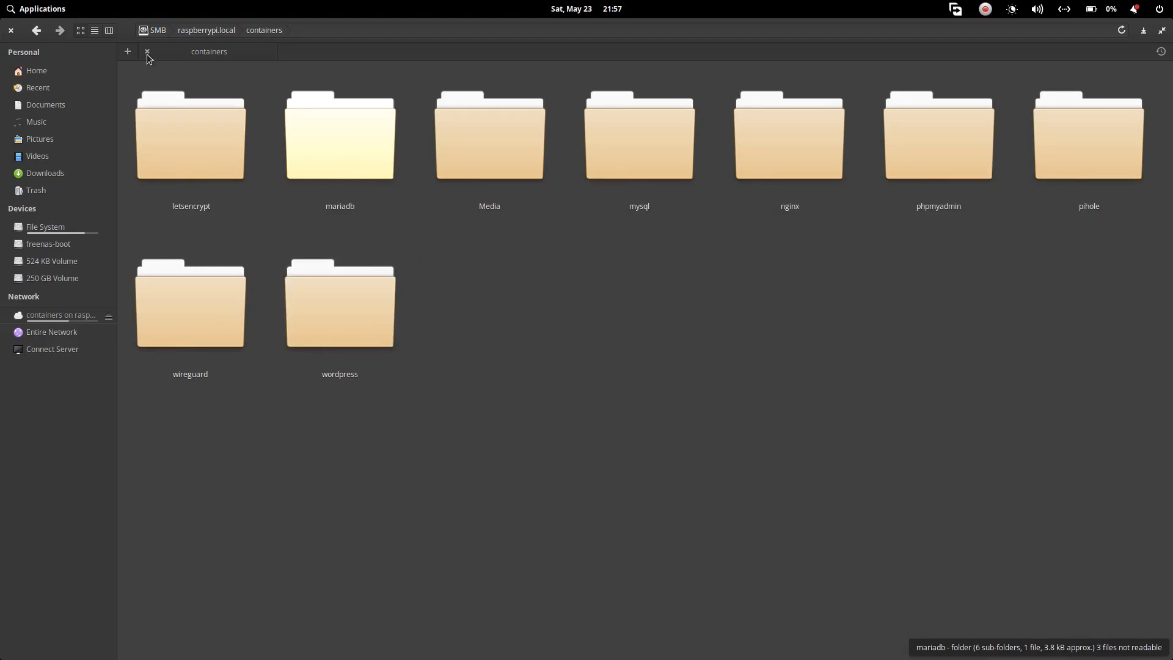
Step: Return to Portainer, complete the volume's host path as /srv/dev-disk-by-label-Store/Containers/MARIADB/config, and open the environment variable settings
key("alt+Tab")
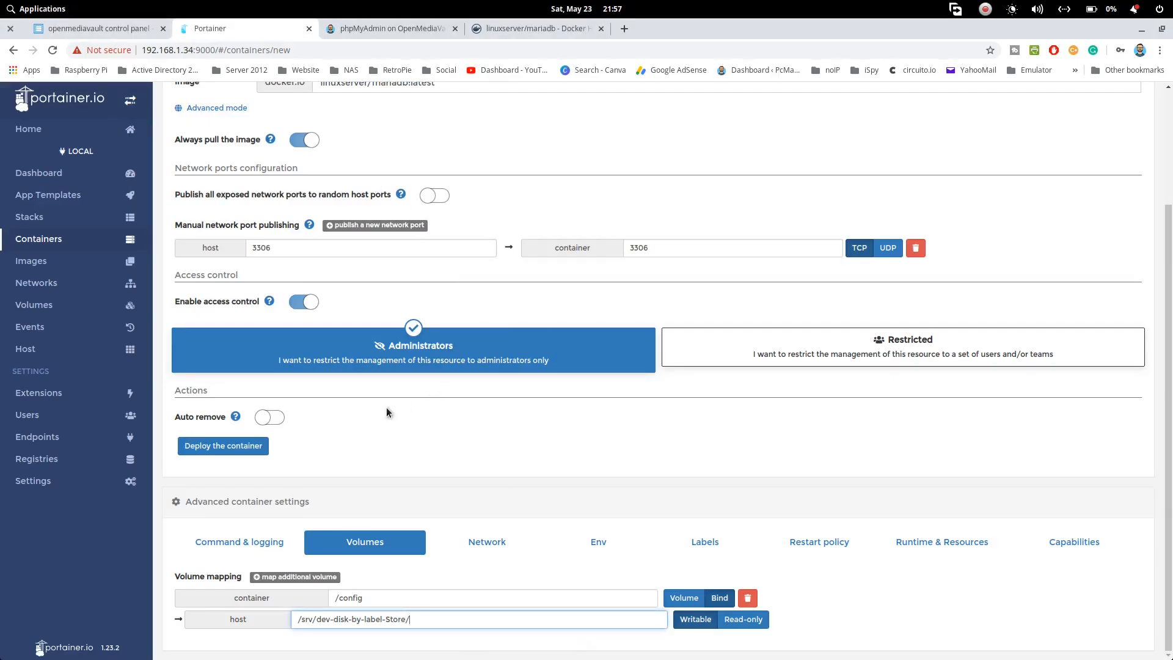
type("Containers/MARIADB/config")
left_click(598, 543)
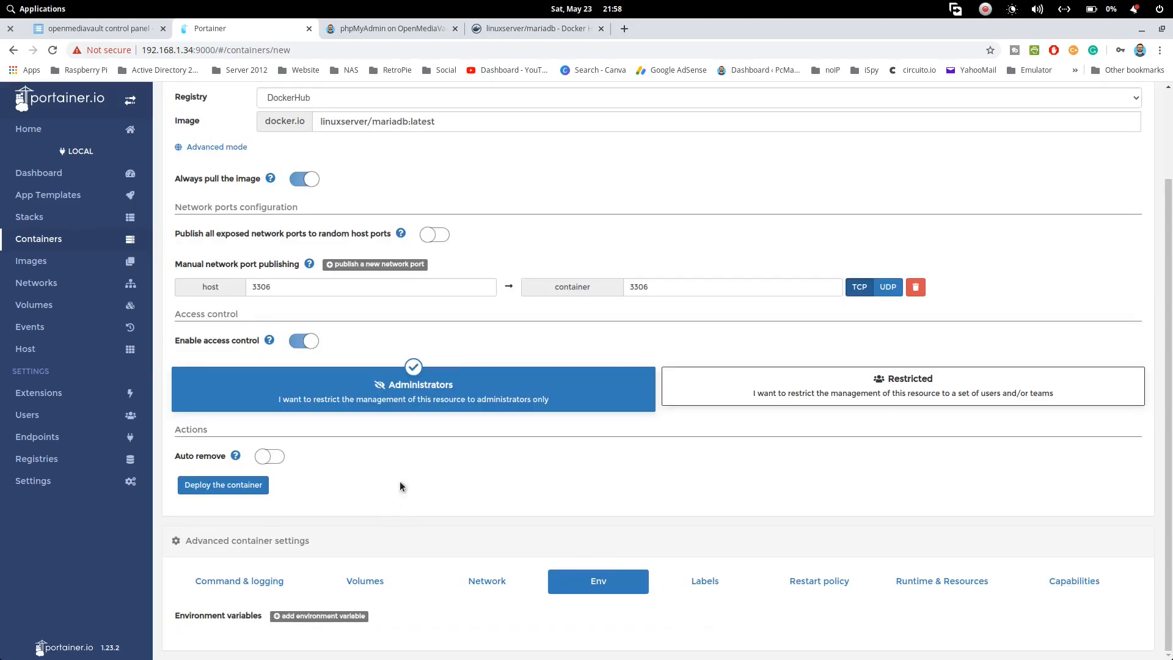
Step: Examine the enlarged volume mapping example in the phpMyAdmin article's MariaDB Container Configuration section
left_click(432, 22)
scroll(532, 343, "down", 5)
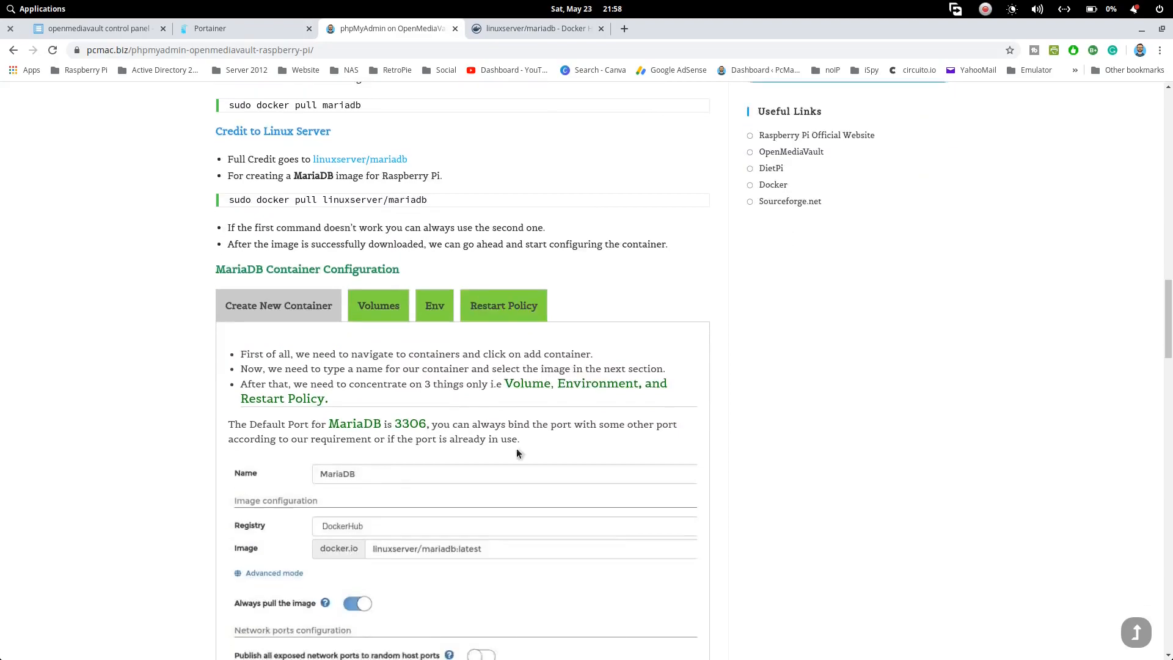
scroll(403, 340, "down", 5)
scroll(391, 244, "up", 3)
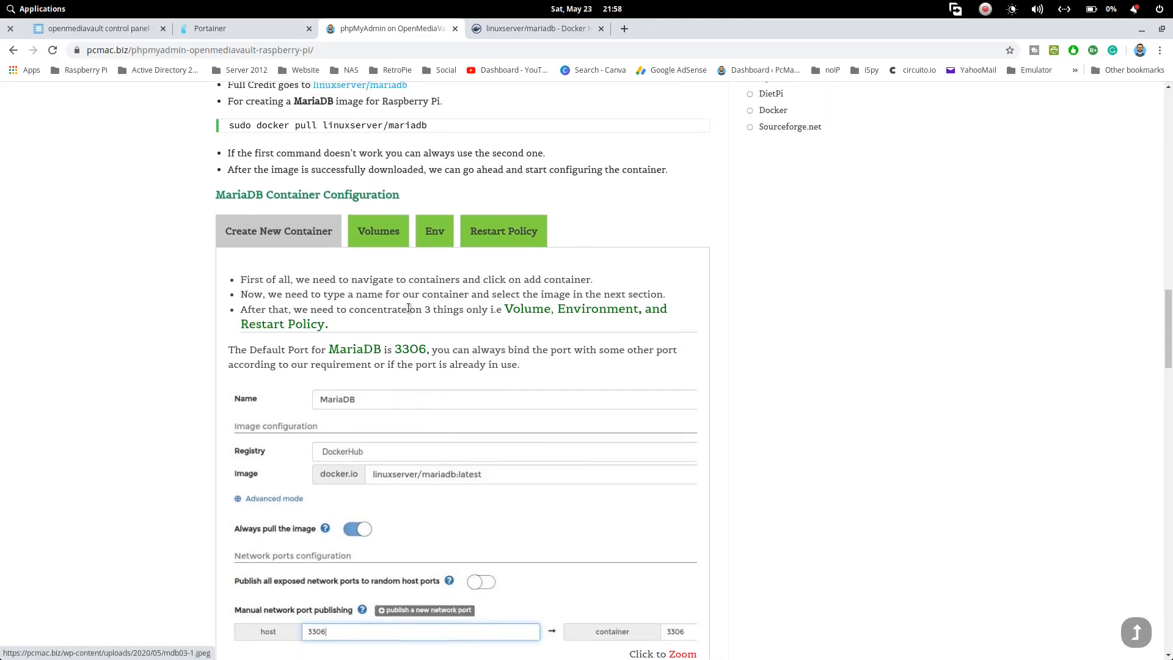
left_click(391, 237)
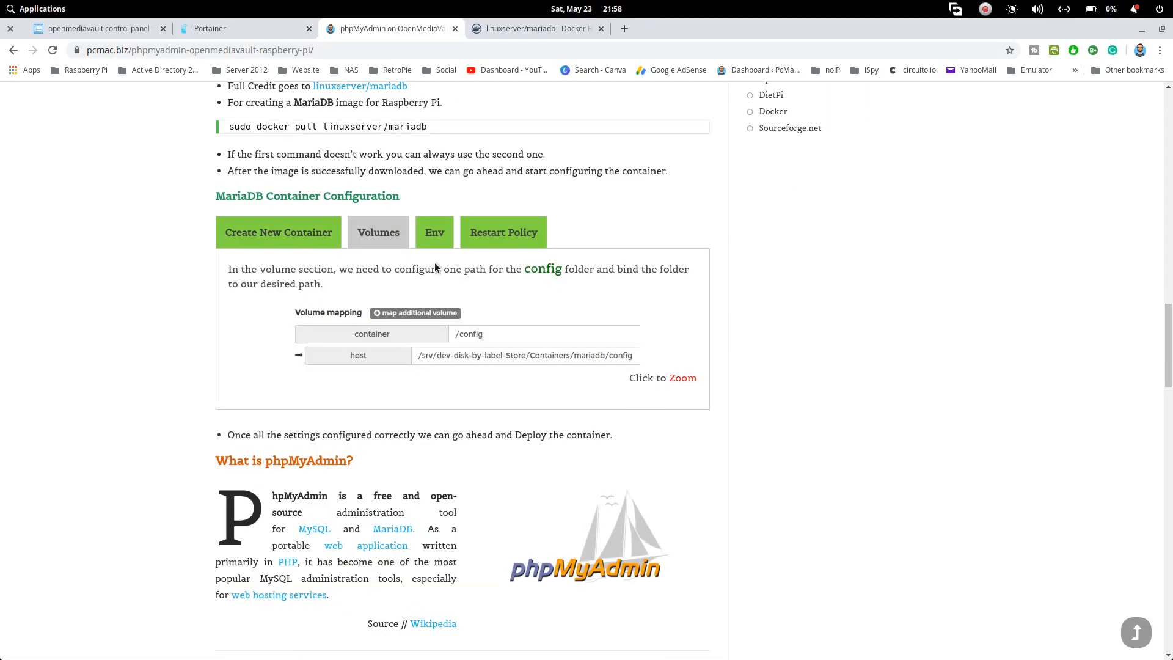
left_click(487, 357)
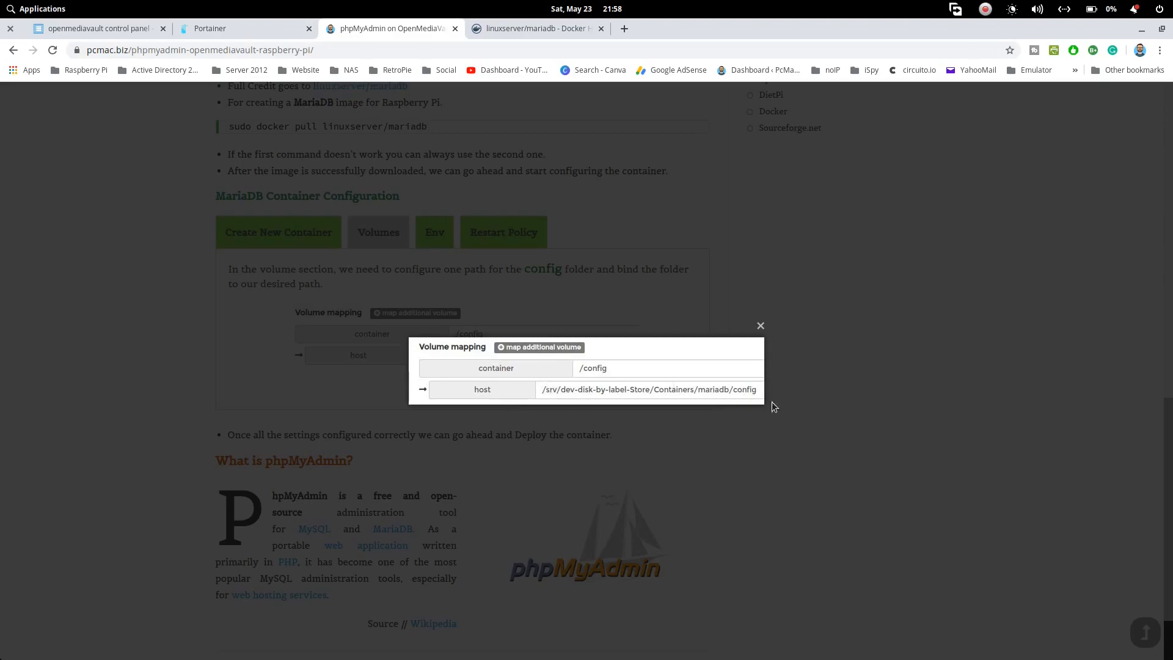
left_click(761, 326)
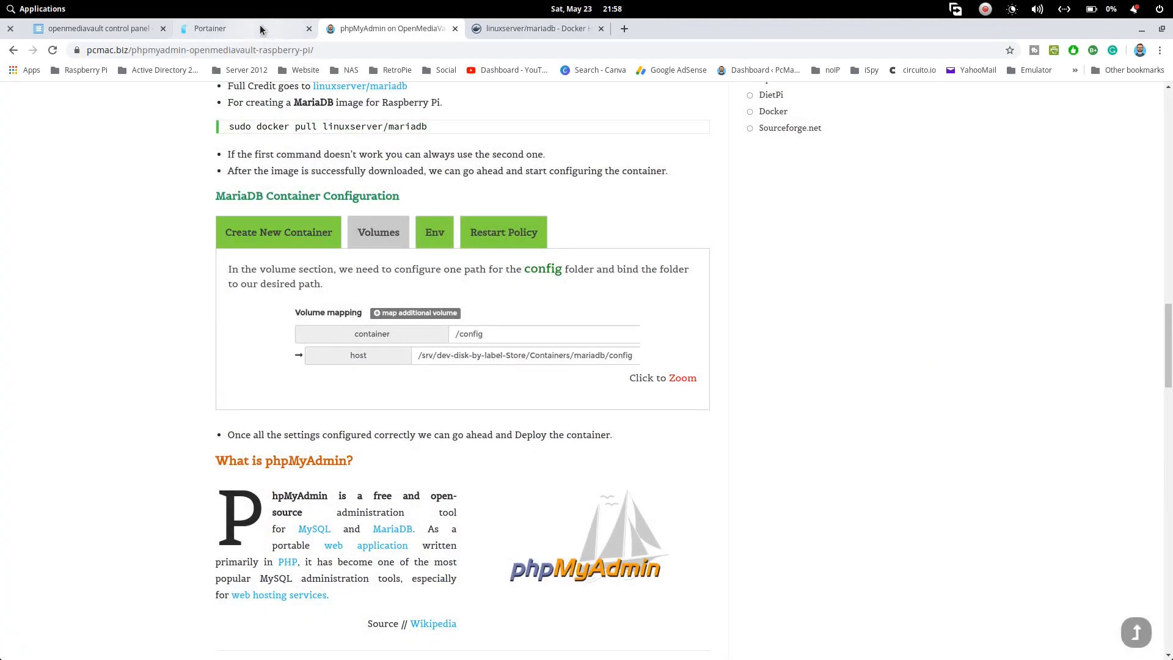
Step: Add six empty environment variable rows to the MariaDB container in Portainer
left_click(229, 27)
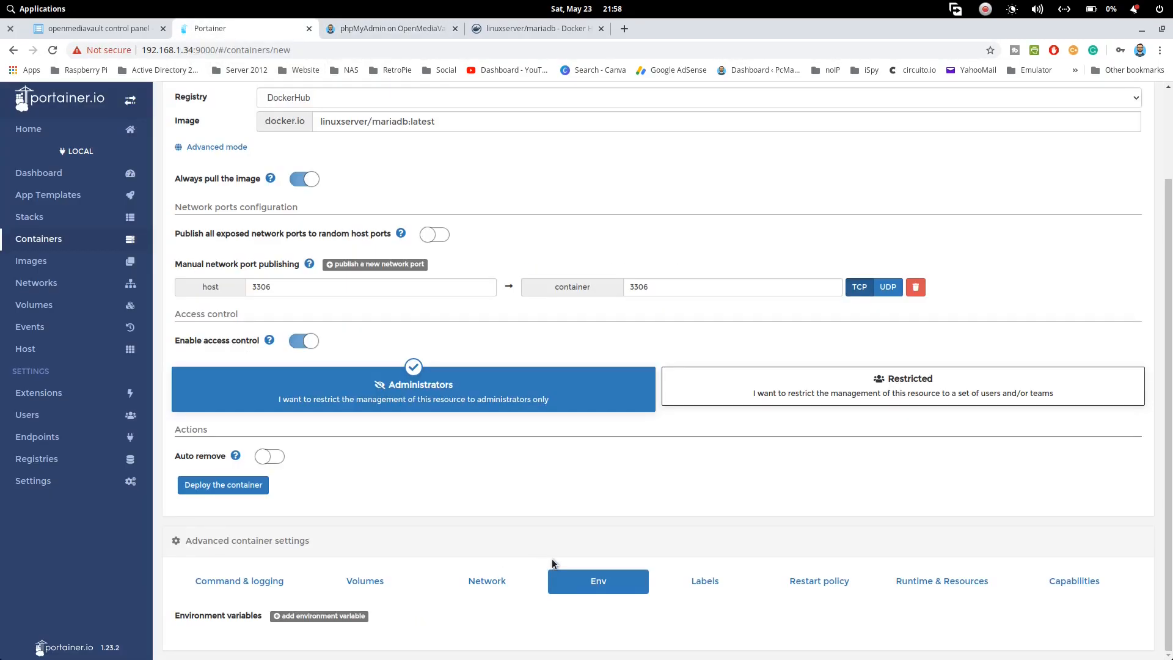
left_click(327, 615)
scroll(327, 615, "down", 1)
left_click(328, 578)
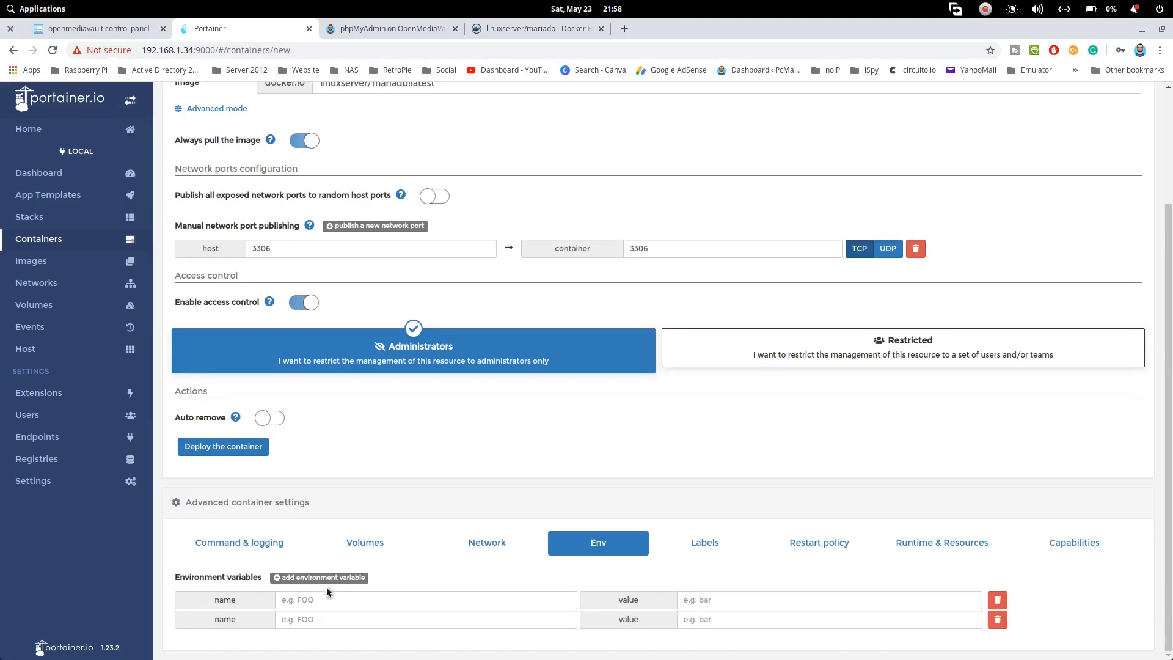
left_click(329, 577)
left_click(337, 579)
scroll(413, 596, "down", 2)
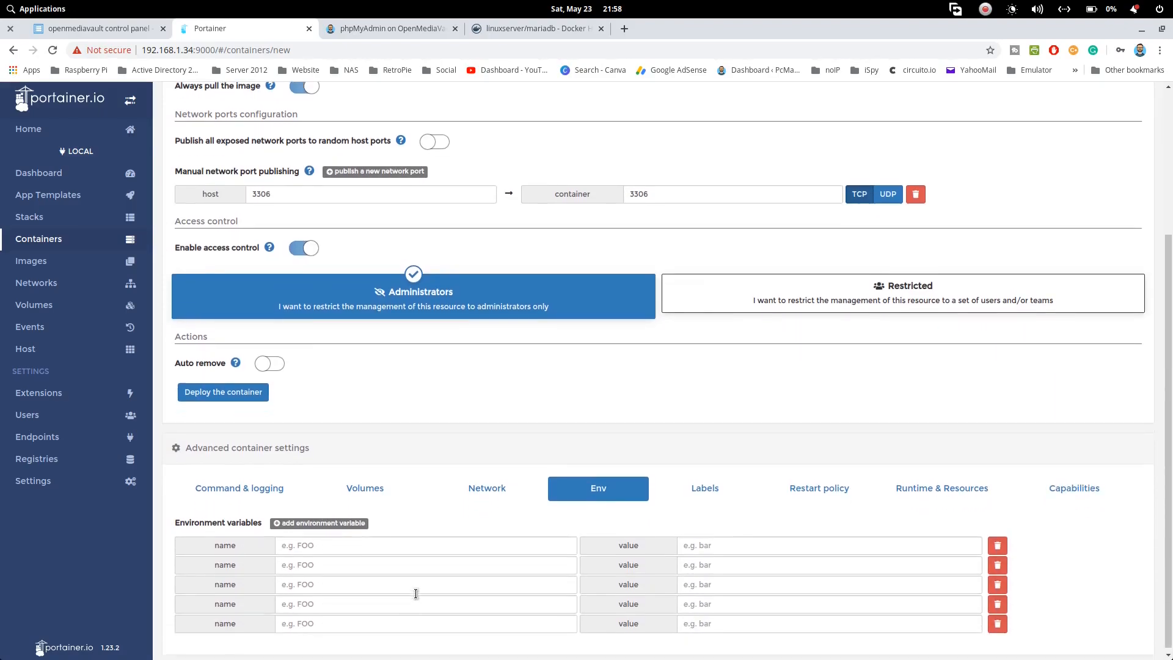
left_click(338, 518)
Step: Name the first three environment variables TZ, PUID and PGID
left_click(314, 541)
type("TZ")
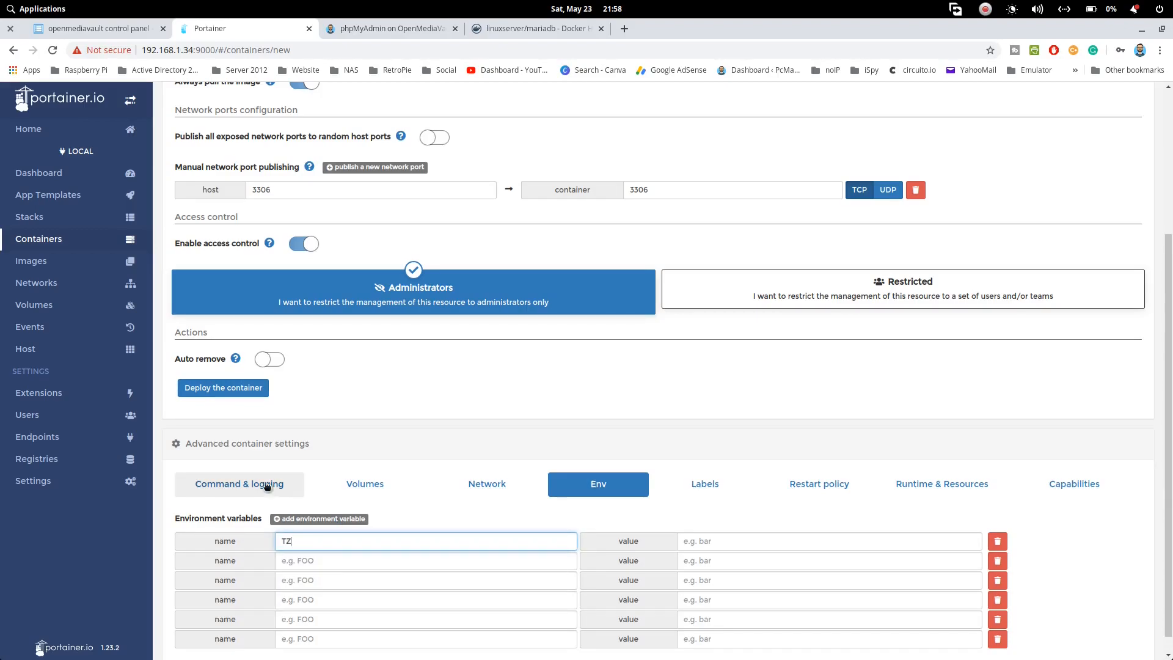
left_click(323, 561)
type("PUID")
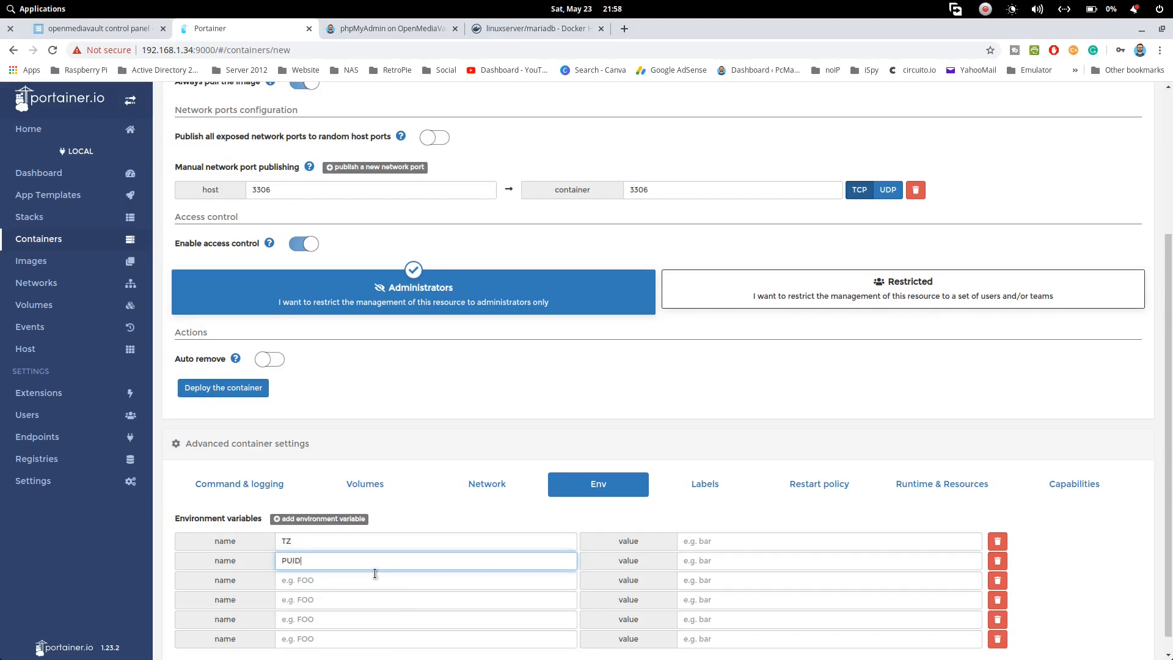
left_click(373, 578)
type("PGID")
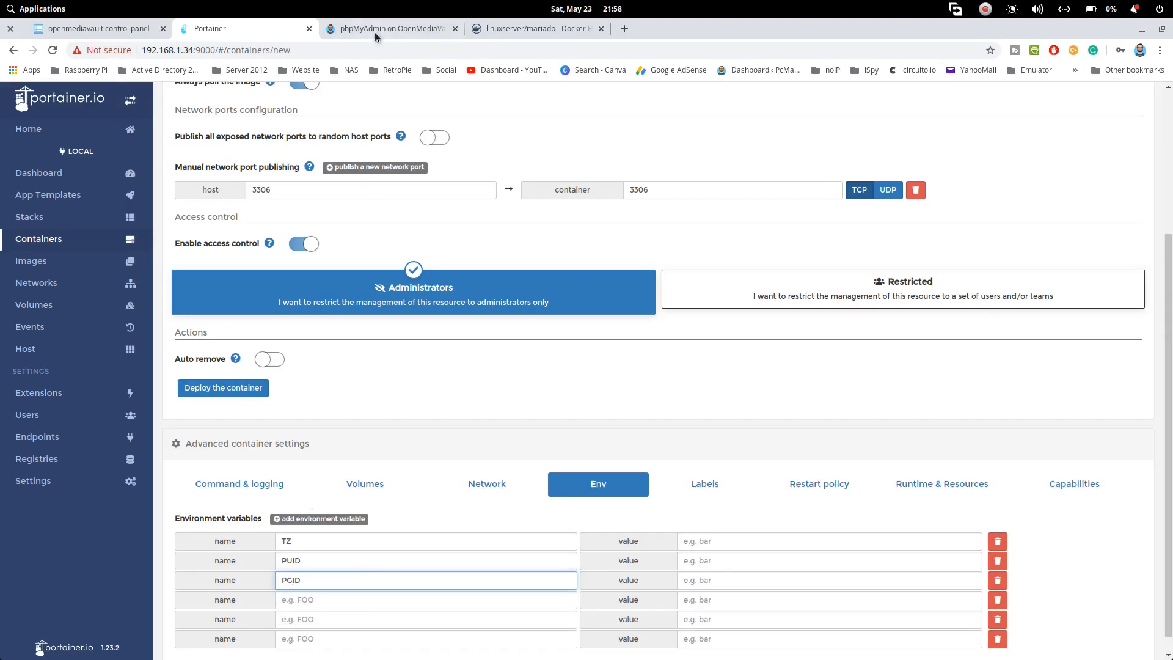
Step: Copy MYSQL_ROOT_PASSWORD from the Docker Hub docker create example and use it as the fourth environment variable's name
left_click(519, 28)
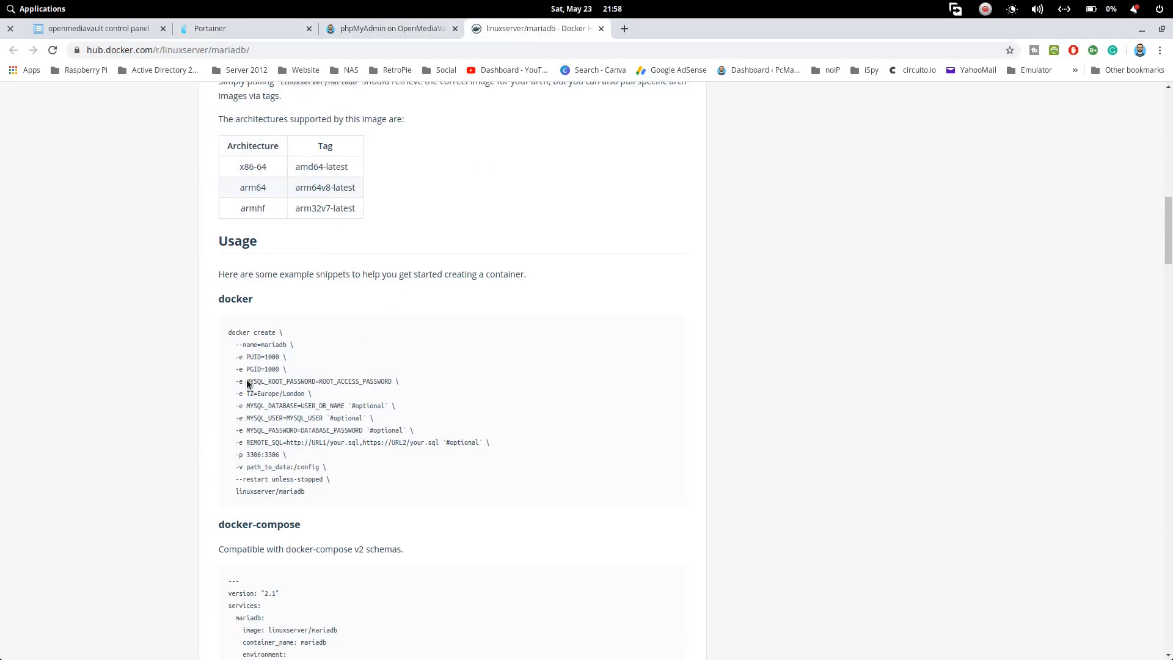
left_click_drag(311, 383, 315, 383)
key("ctrl+c")
left_click(275, 26)
left_click(369, 600)
key("ctrl+v")
Step: Copy MYSQL_DATABASE from the Docker Hub example into the name of the fifth environment variable
left_click(512, 29)
left_click_drag(247, 406, 298, 432)
key("ctrl+c")
left_click(275, 25)
left_click(369, 620)
key("ctrl+v")
Step: Name the last two environment variables MYSQL_USER and MYSQL_PASSWORD, copying both names from the Docker Hub example
left_click(512, 29)
left_click(269, 27)
right_click(327, 642)
left_click(363, 529)
scroll(366, 529, "down", 1)
left_click(511, 29)
key("ctrl+c")
left_click(268, 27)
right_click(314, 619)
left_click(366, 516)
Step: Enter the database user's password as the MYSQL_PASSWORD value and set MYSQL_USER to PcMac
left_click(795, 617)
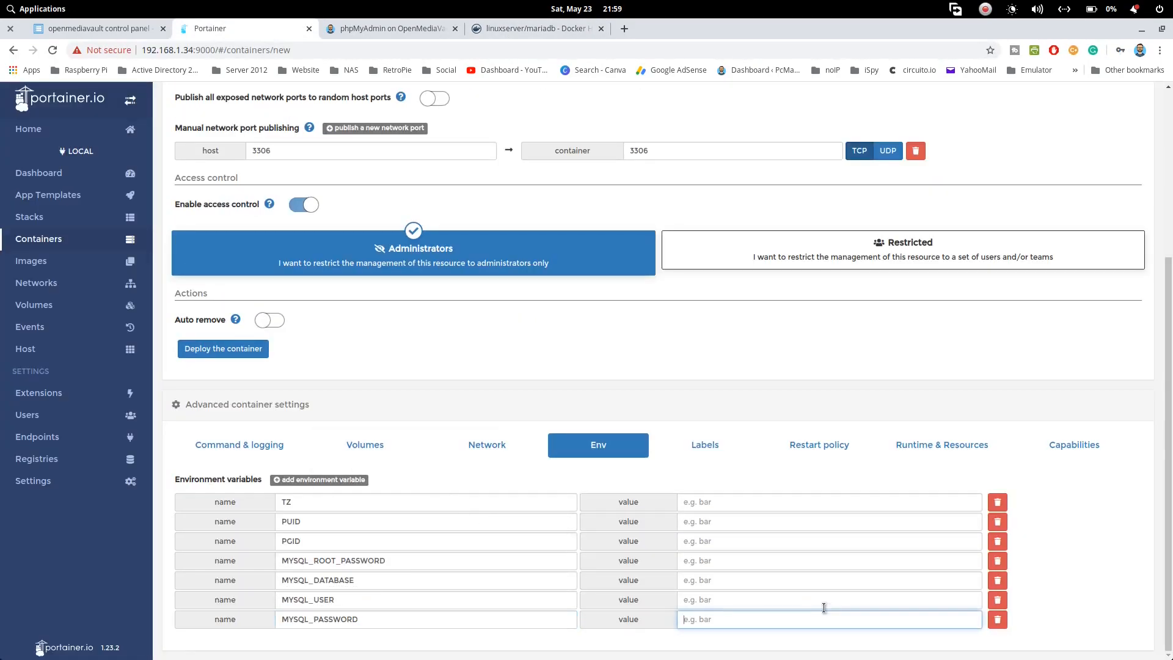
type("password")
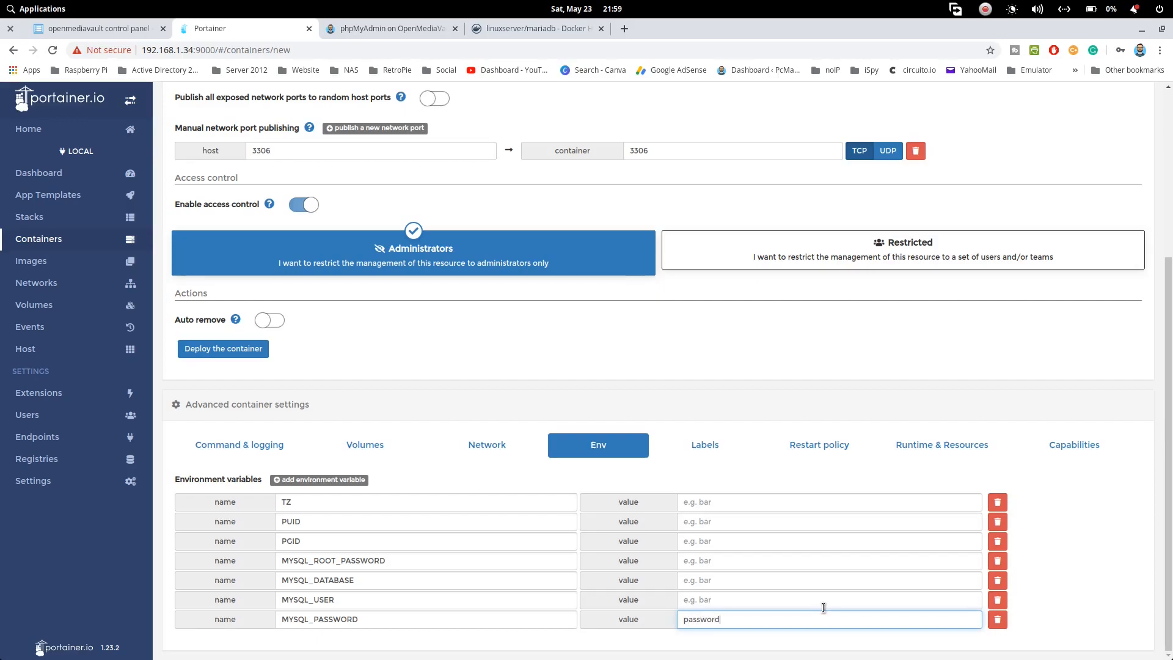
left_click(774, 603)
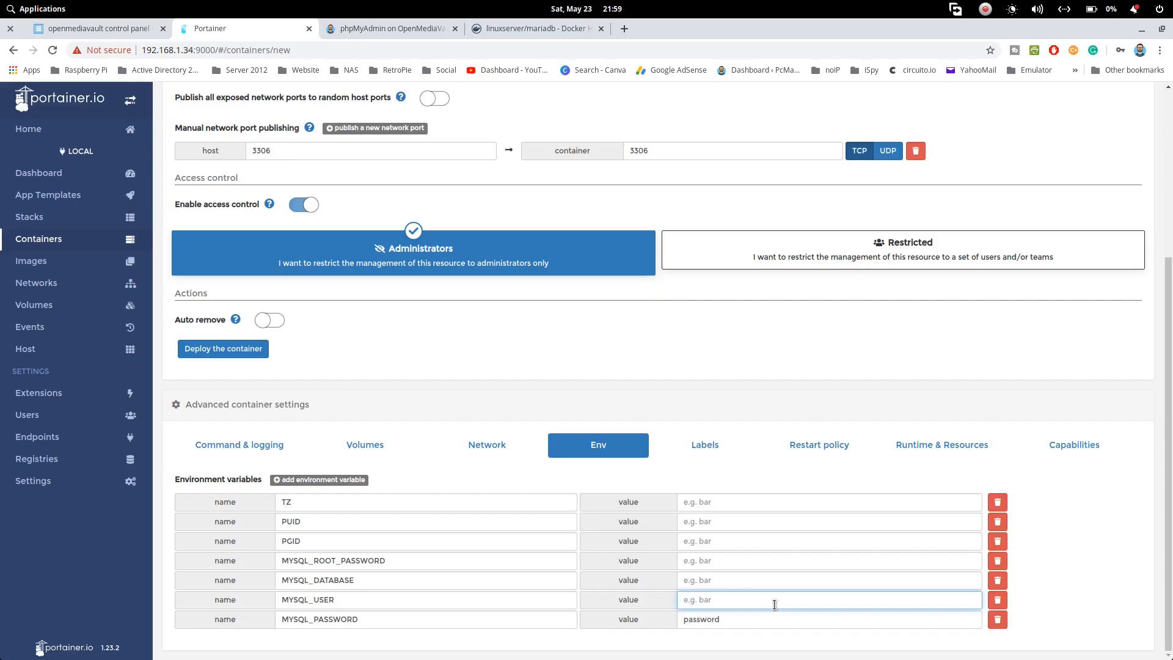
type("PcMac")
Step: Set MYSQL_DATABASE to wordpress and enter the root password as the MYSQL_ROOT_PASSWORD value
left_click(712, 582)
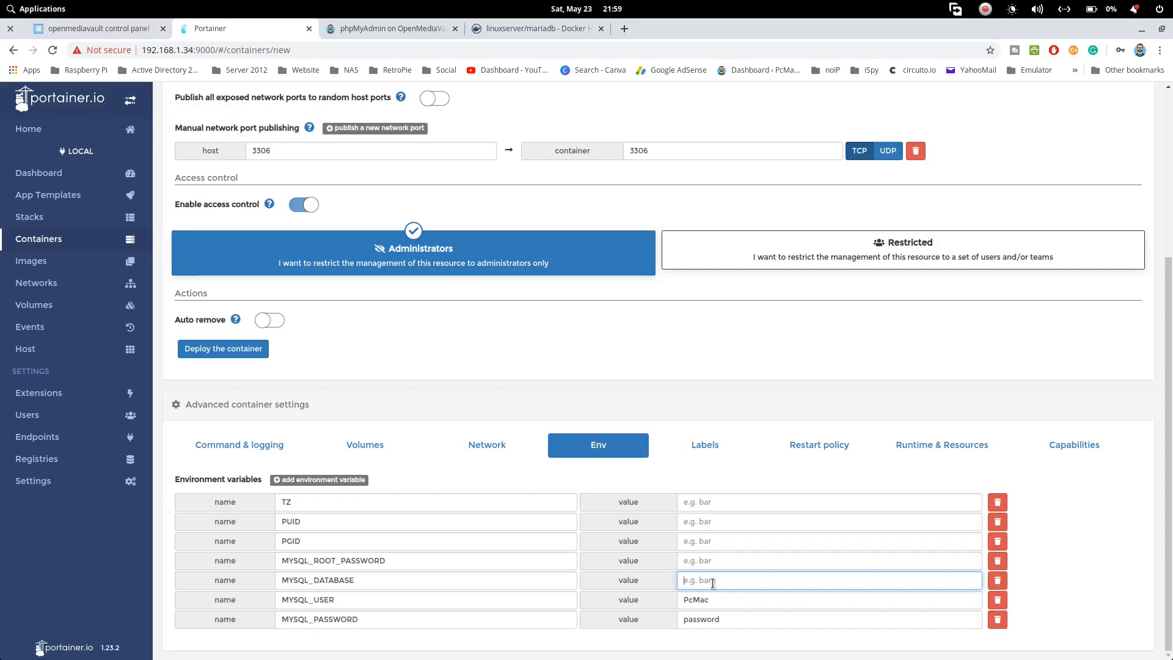
type("wordpress")
left_click(715, 562)
type("password")
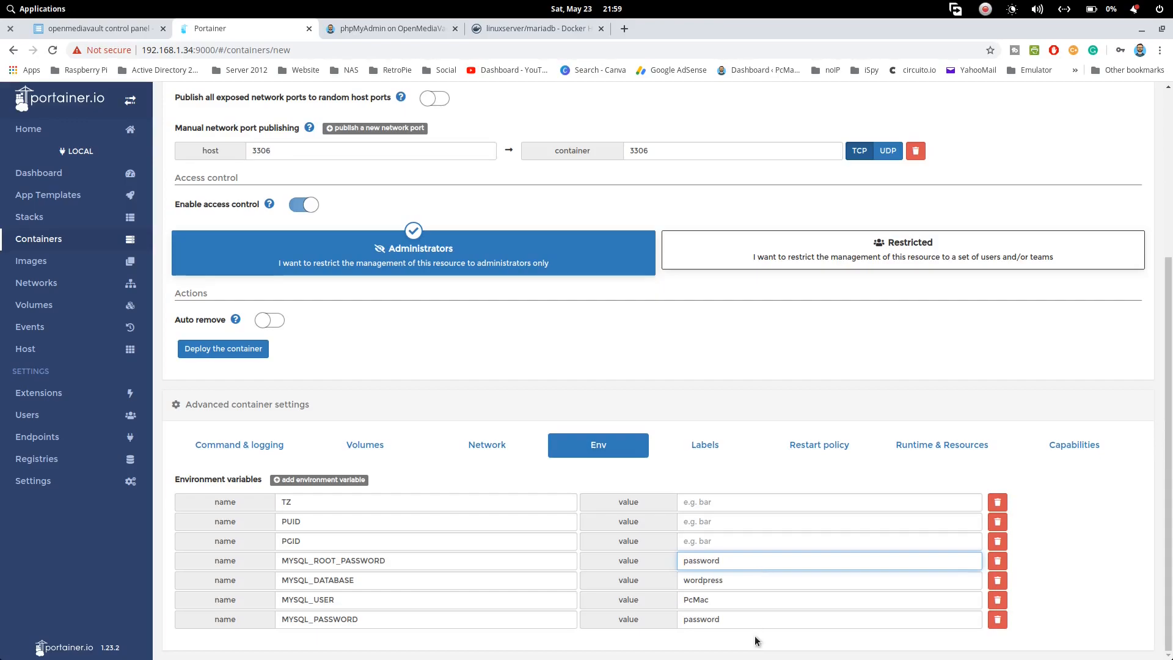
left_click(717, 541)
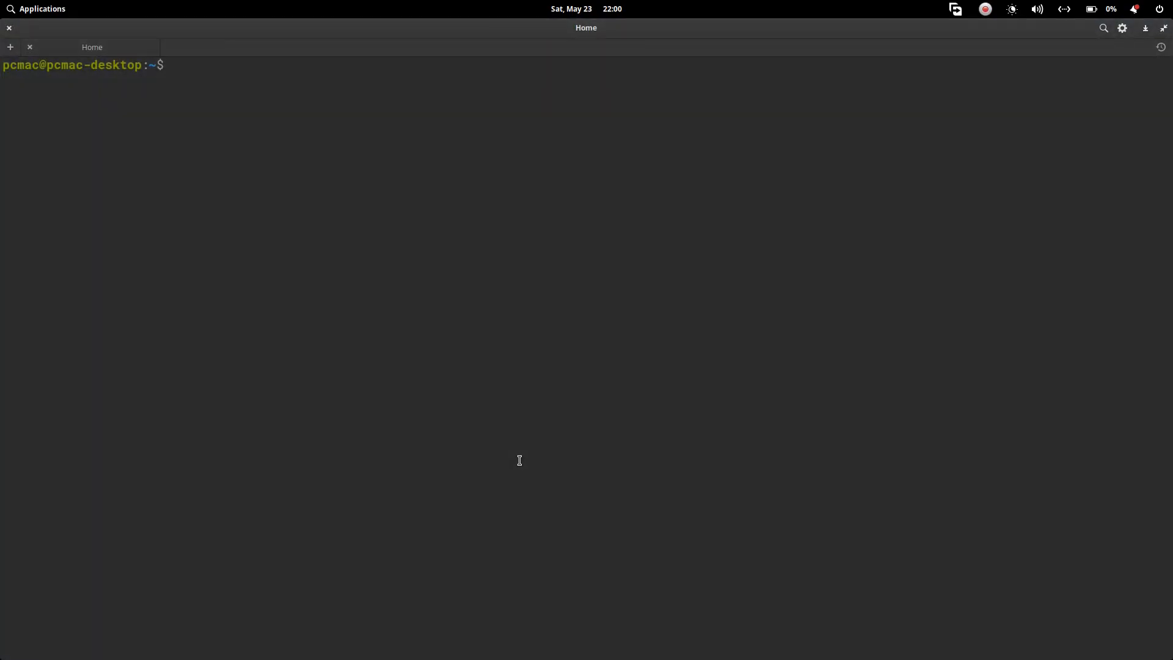
type("exit")
key("Up")
key("Return")
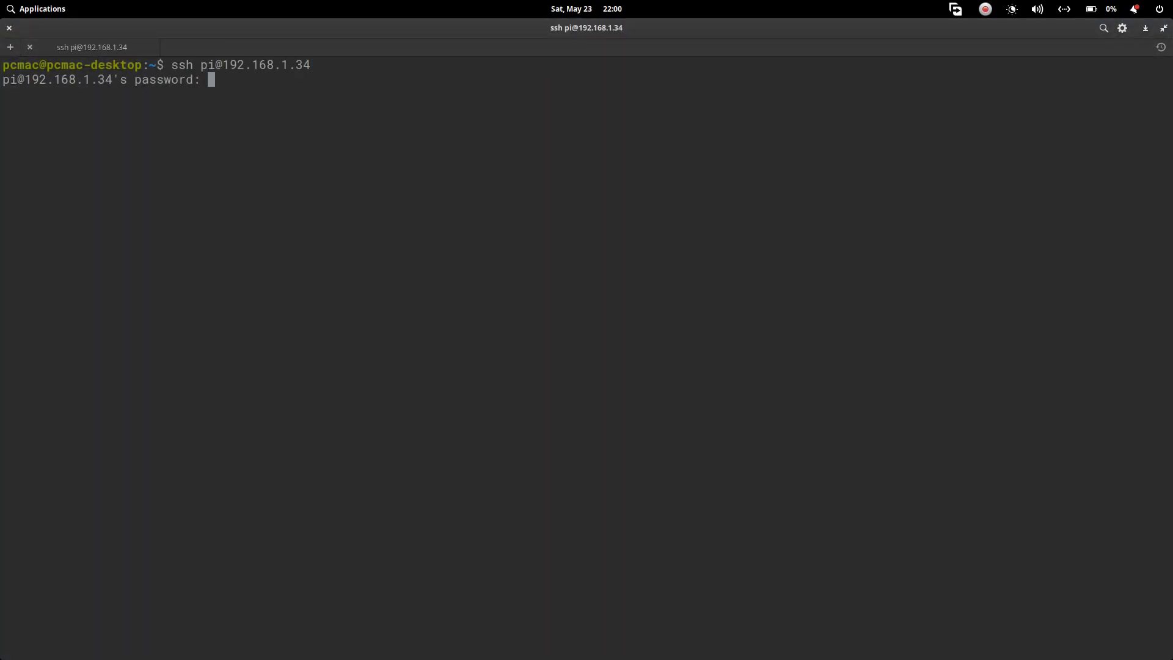
key("Return")
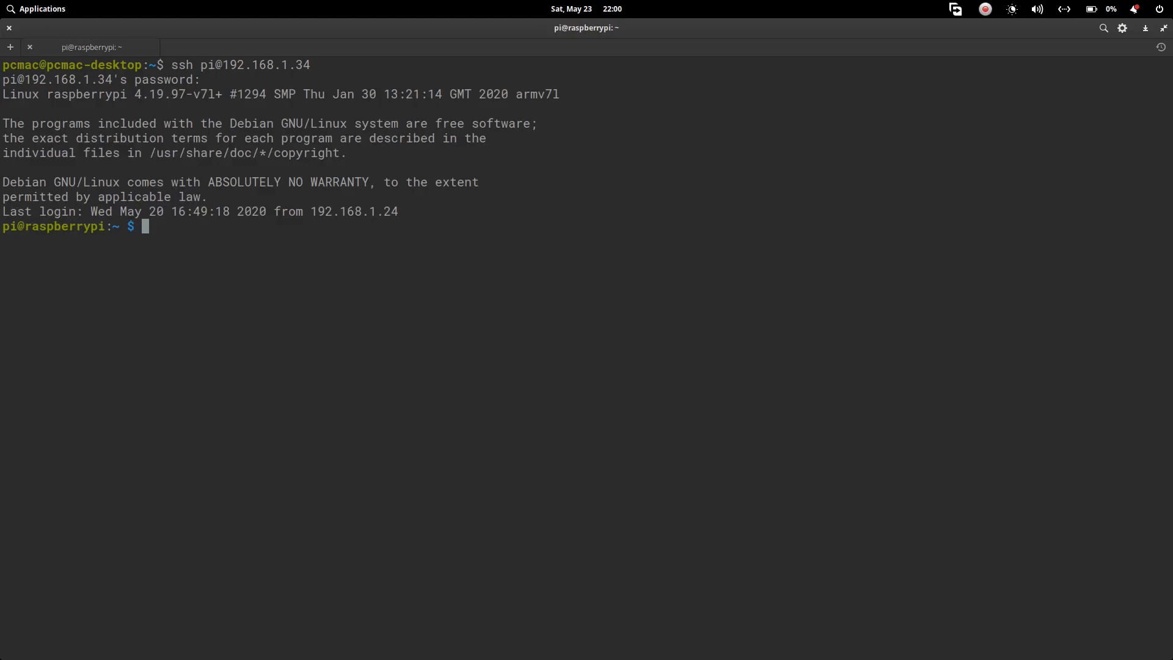
type("id")
key("Return")
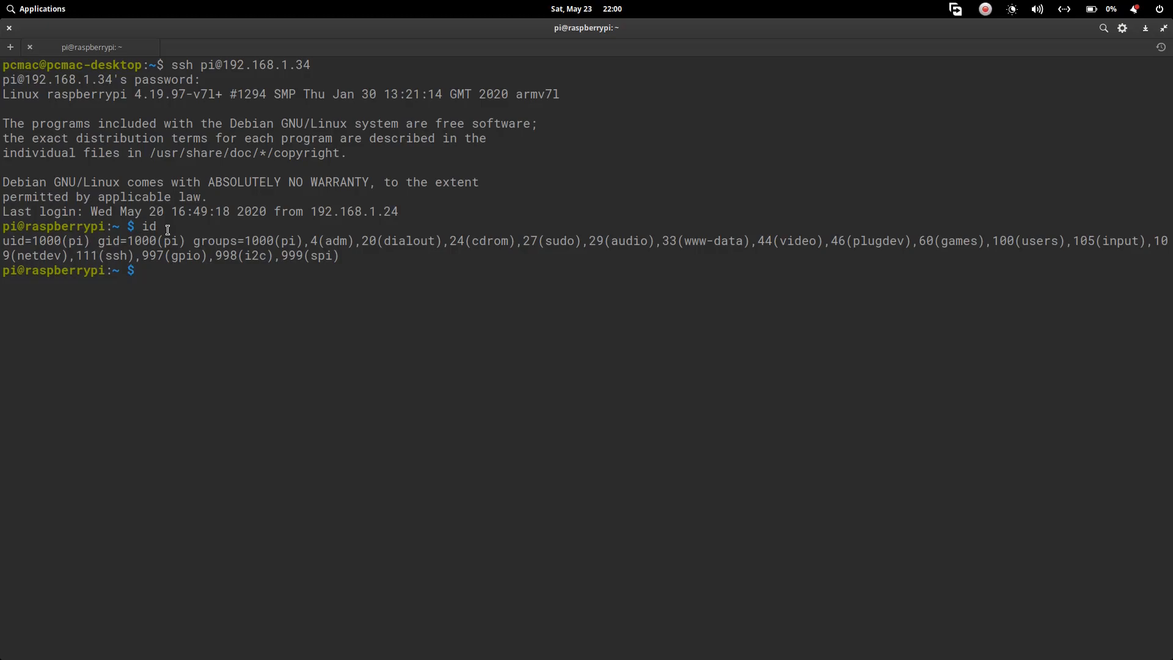
Step: Look up the account's IDs with id PcMac, switch back to Portainer, and set the PGID and PUID values to 1000
type("id PcMac")
key("alt+Tab")
left_click(714, 544)
type("1000")
left_click(700, 522)
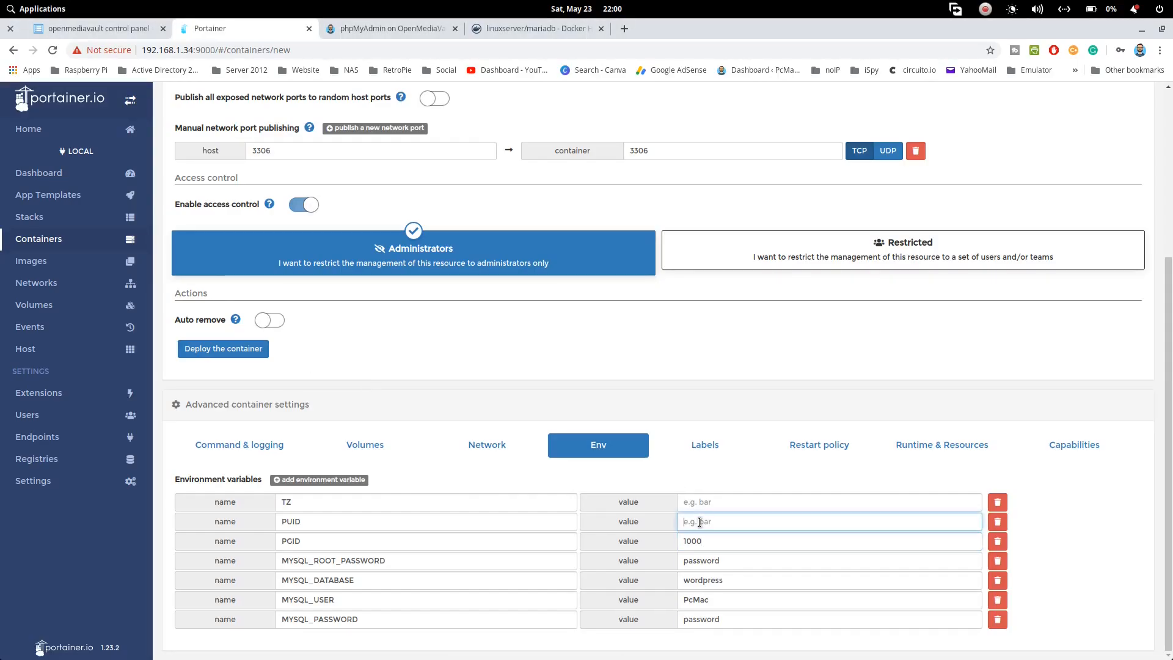
type("1000")
Step: Copy the time zone from OpenMediaVault's date and time settings and paste Asia/Kolkata as the TZ value in Portainer
left_click(49, 27)
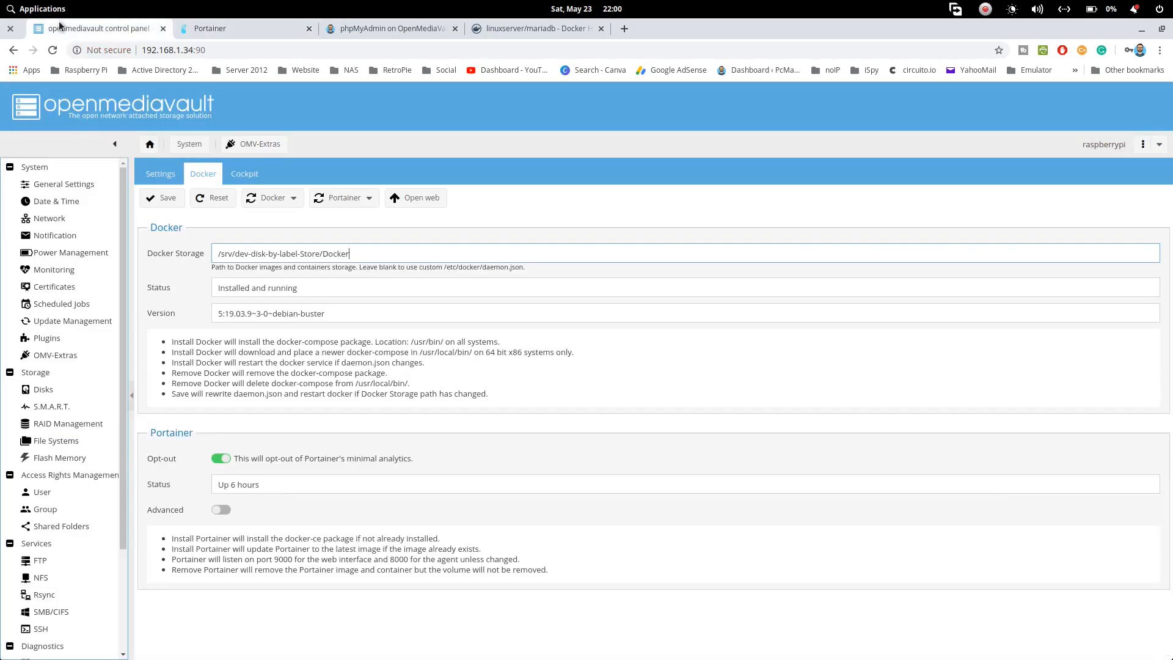
left_click(56, 218)
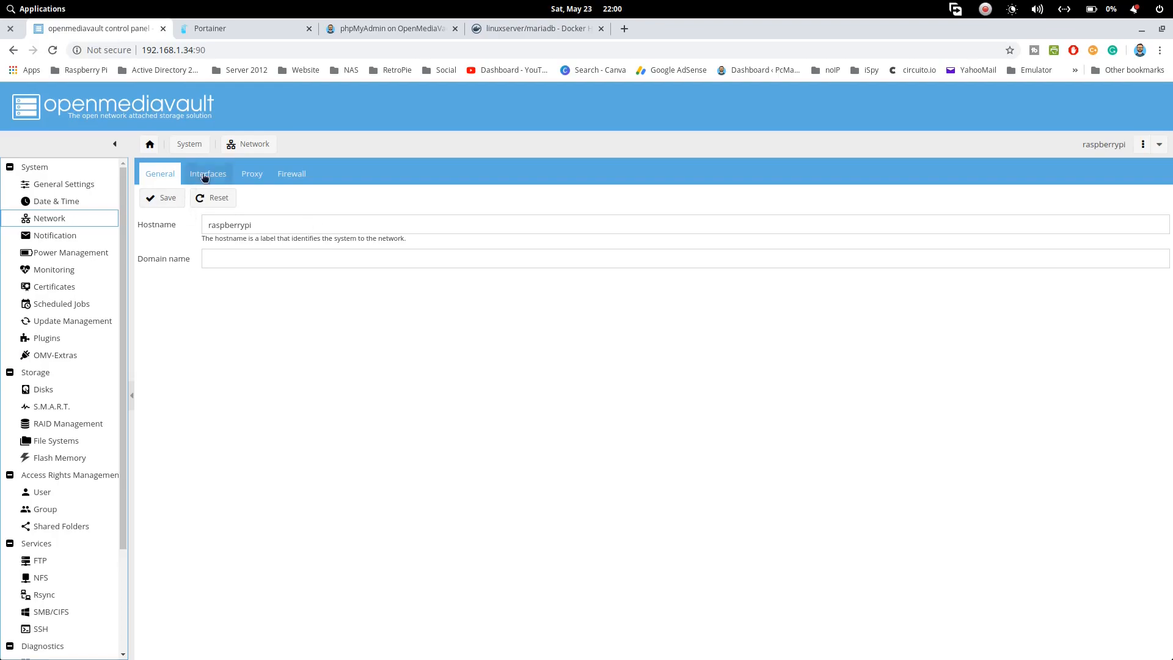
left_click(60, 201)
left_click_drag(288, 295, 178, 283)
right_click(232, 299)
left_click(251, 321)
left_click(207, 28)
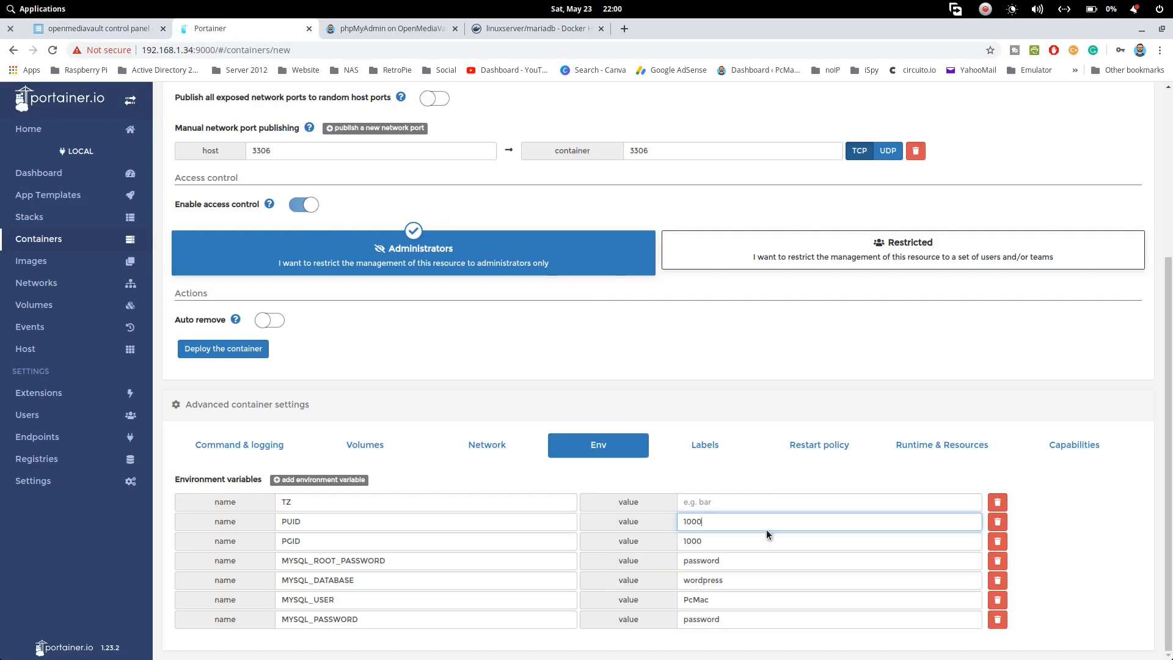
left_click(725, 501)
right_click(725, 501)
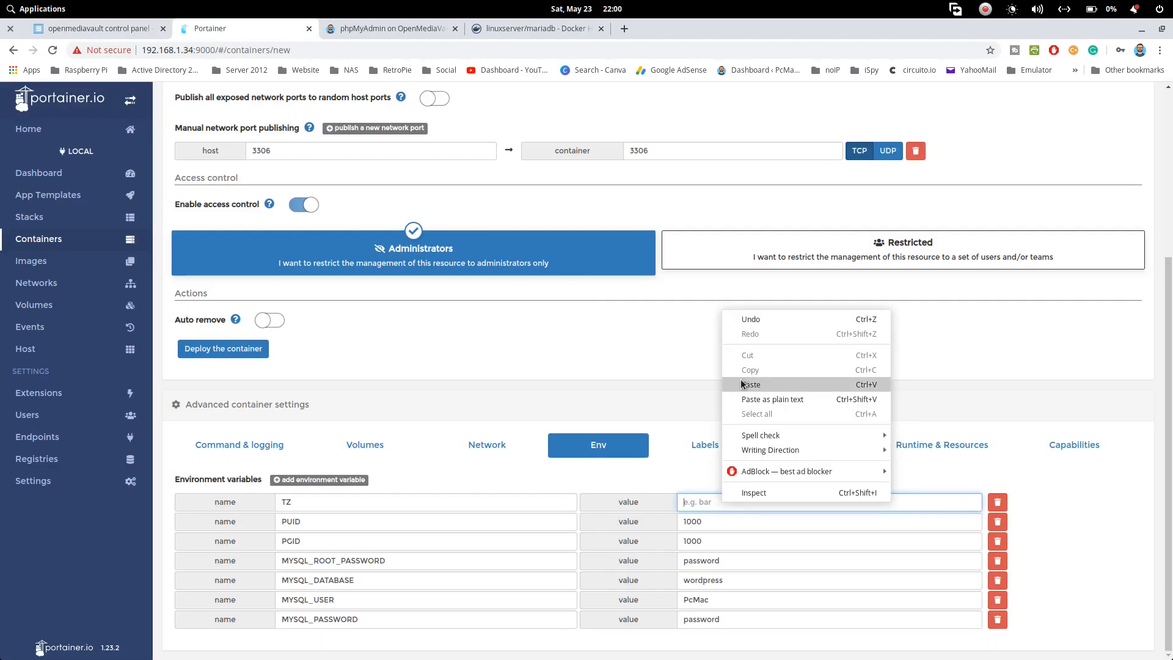
left_click(757, 382)
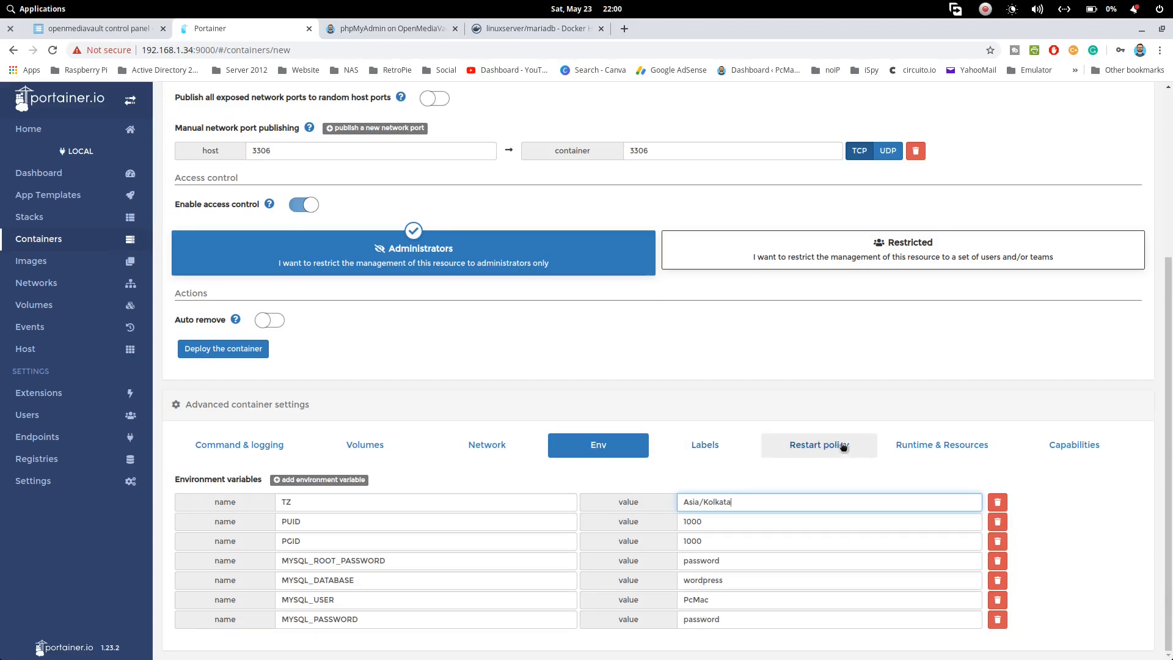
Step: Set the MariaDB container's restart policy to Unless stopped and deploy the container
left_click(830, 445)
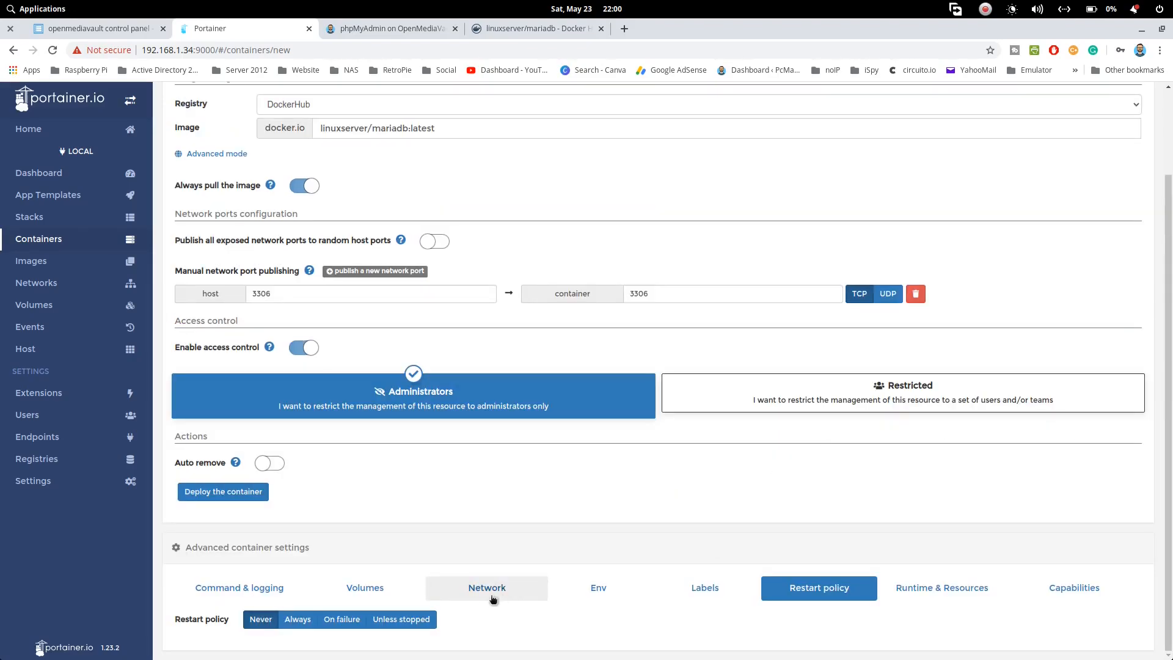
left_click(419, 620)
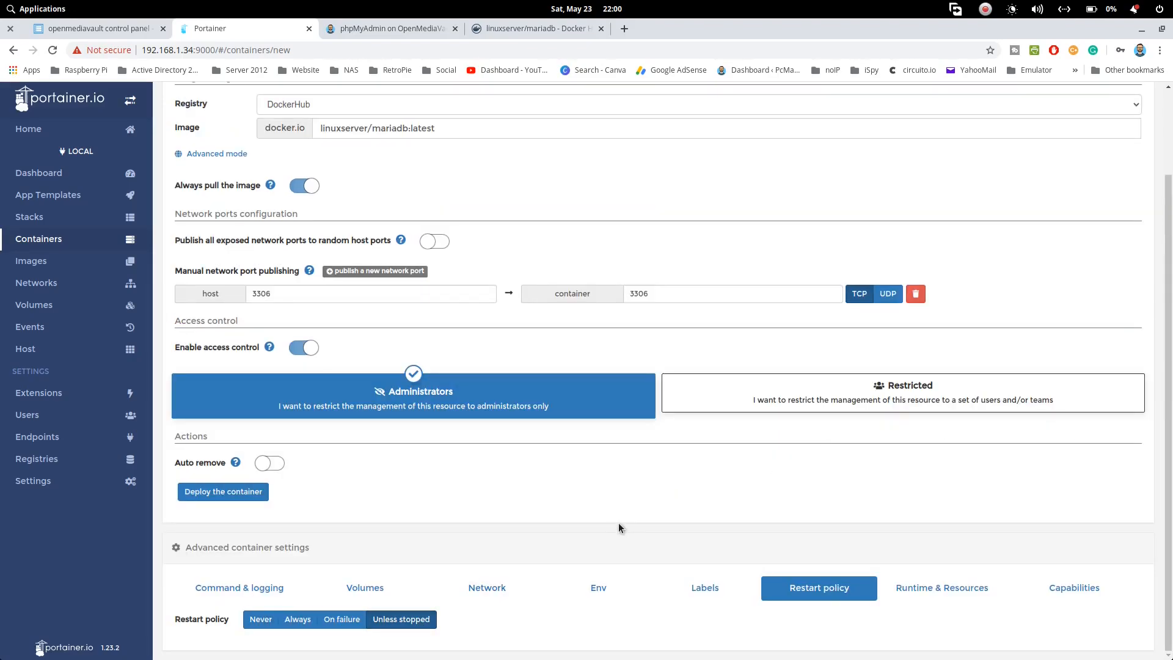
left_click(241, 493)
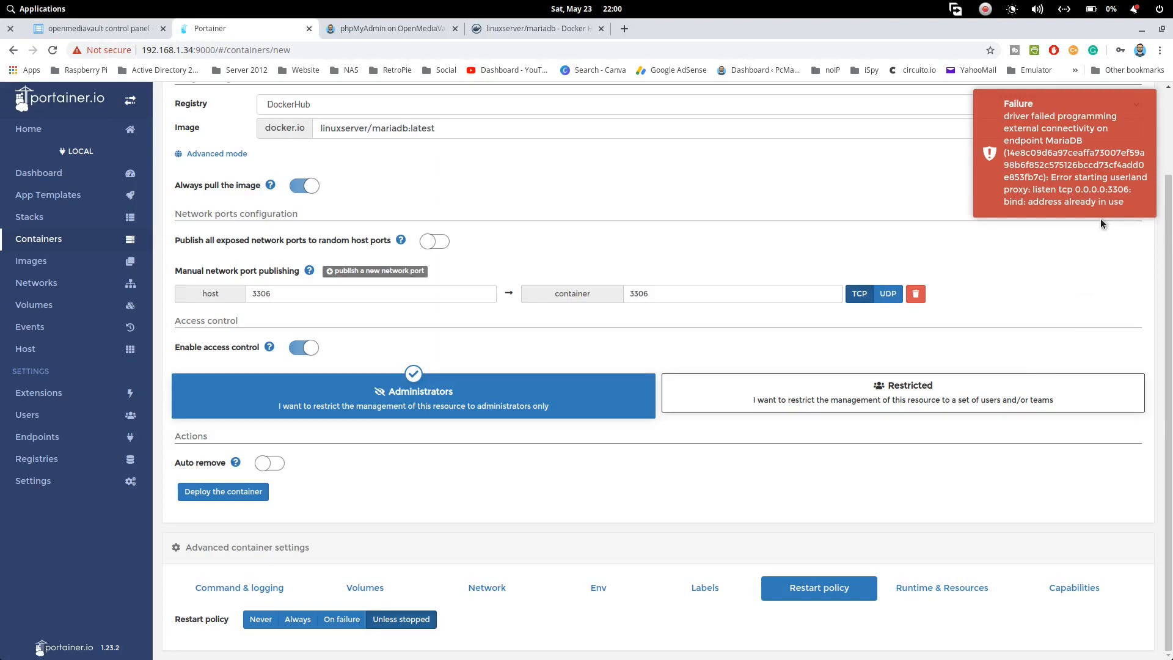
Step: Change the published host port to 3330 and deploy the MariaDB container again
left_click(272, 294)
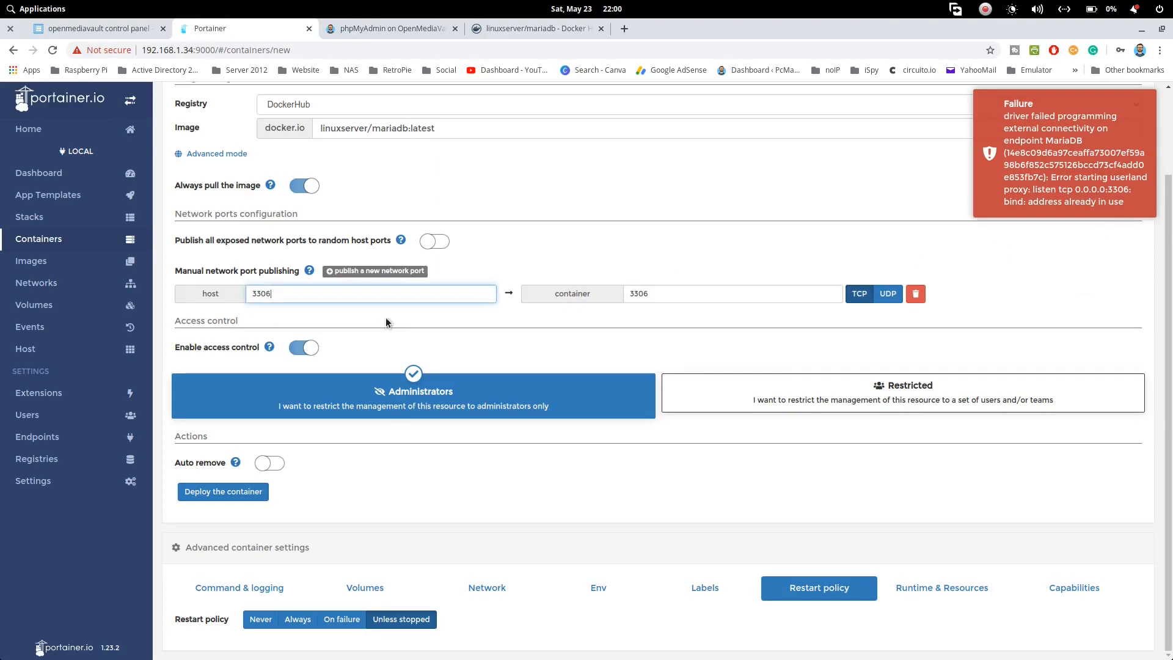
key("BackSpace")
key("BackSpace")
type("30")
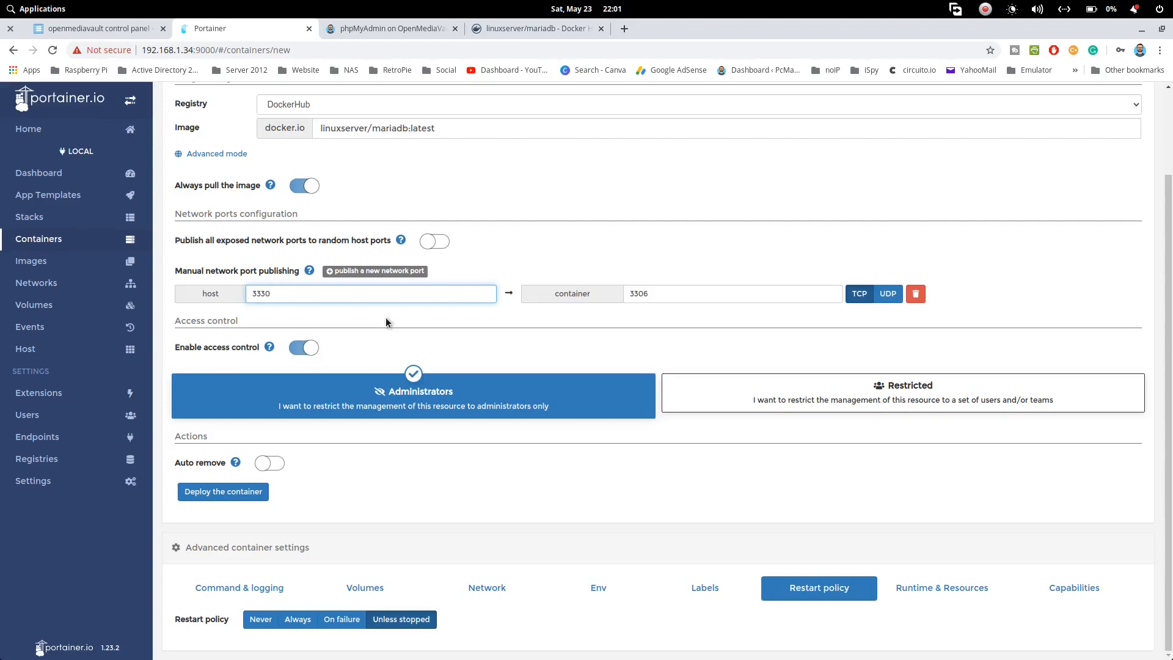
left_click(244, 495)
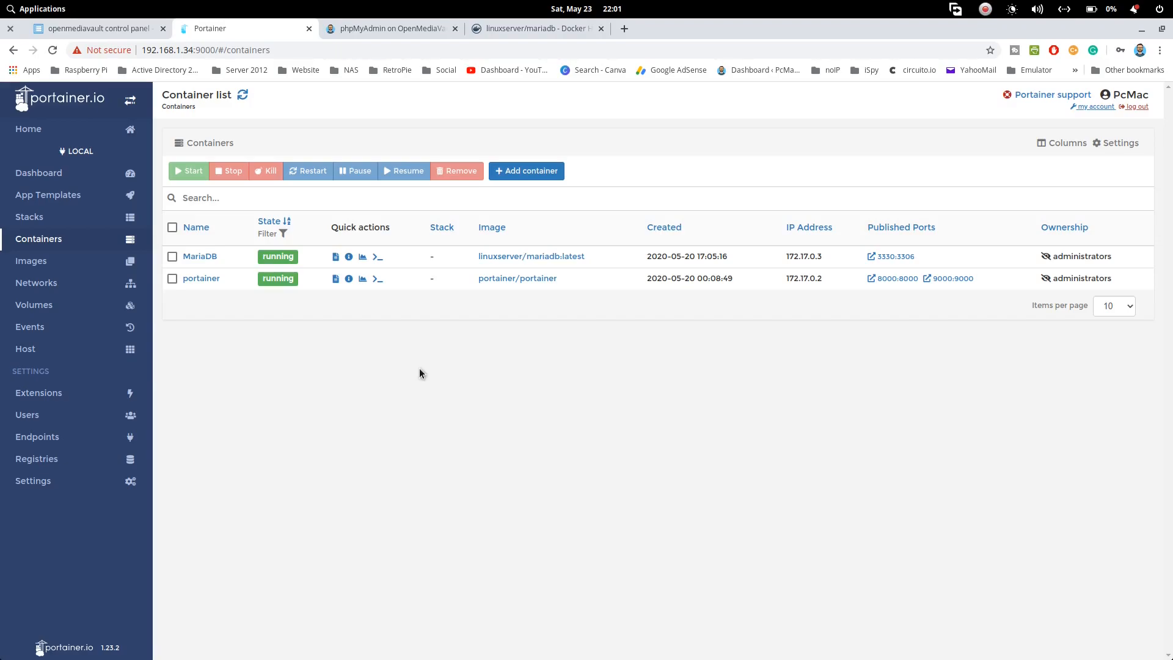
Step: Connect to the MariaDB container's console with /bin/bash and log in using mysql -u root -p and the root password
left_click(377, 257)
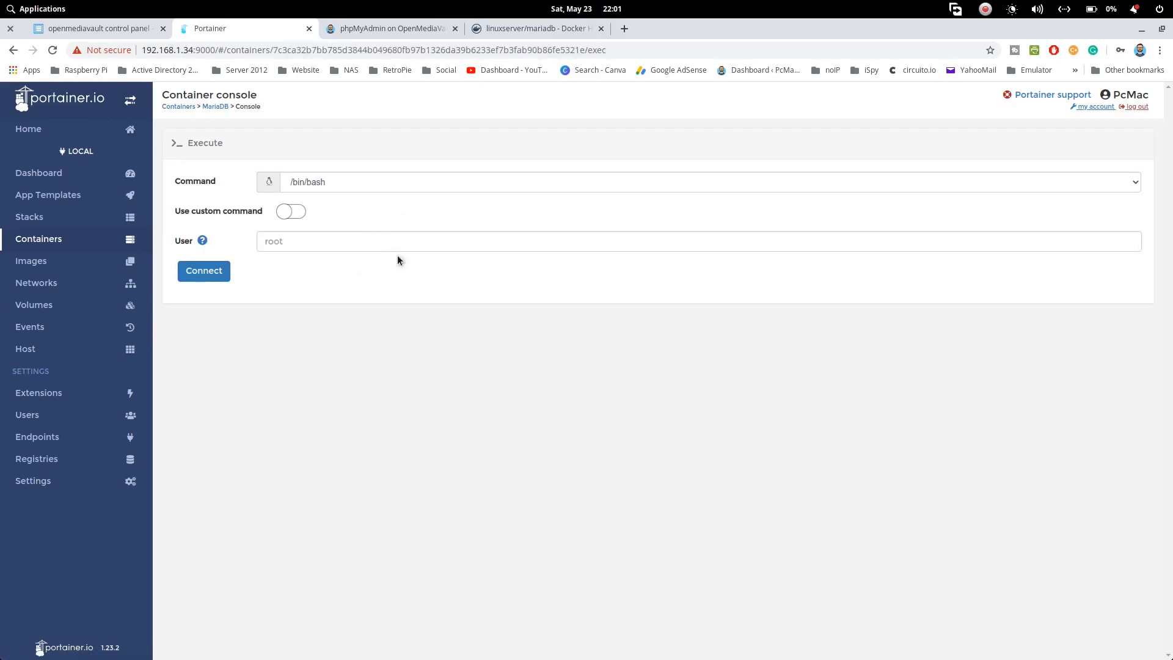
left_click(219, 270)
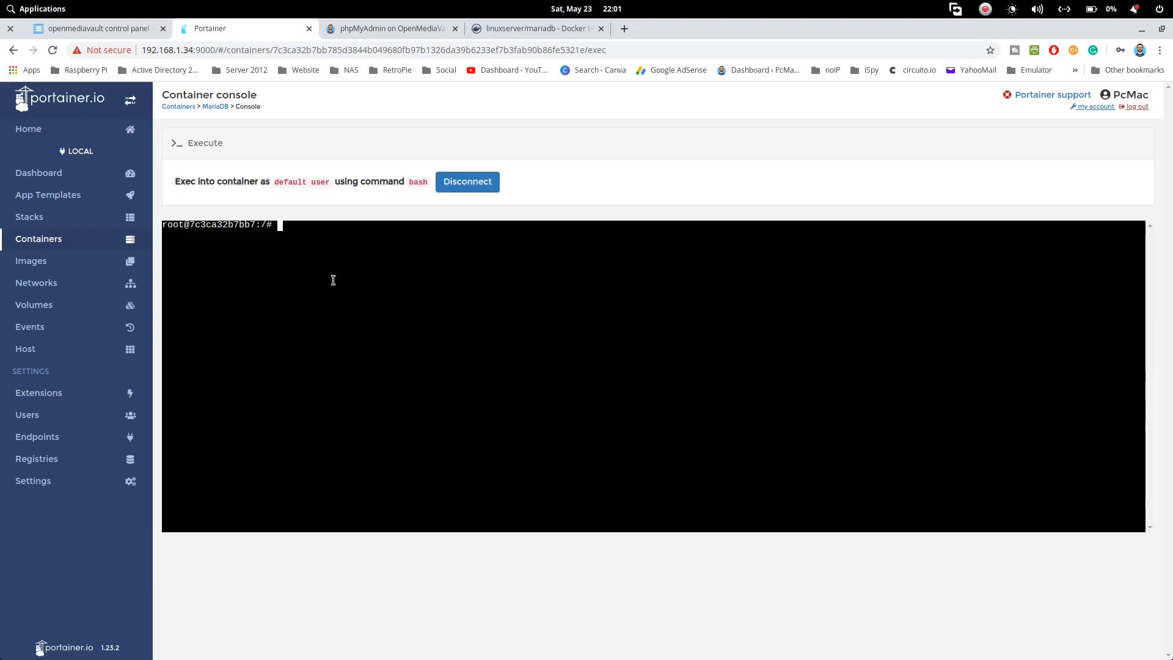
type("mysql -u root -p")
key("Return")
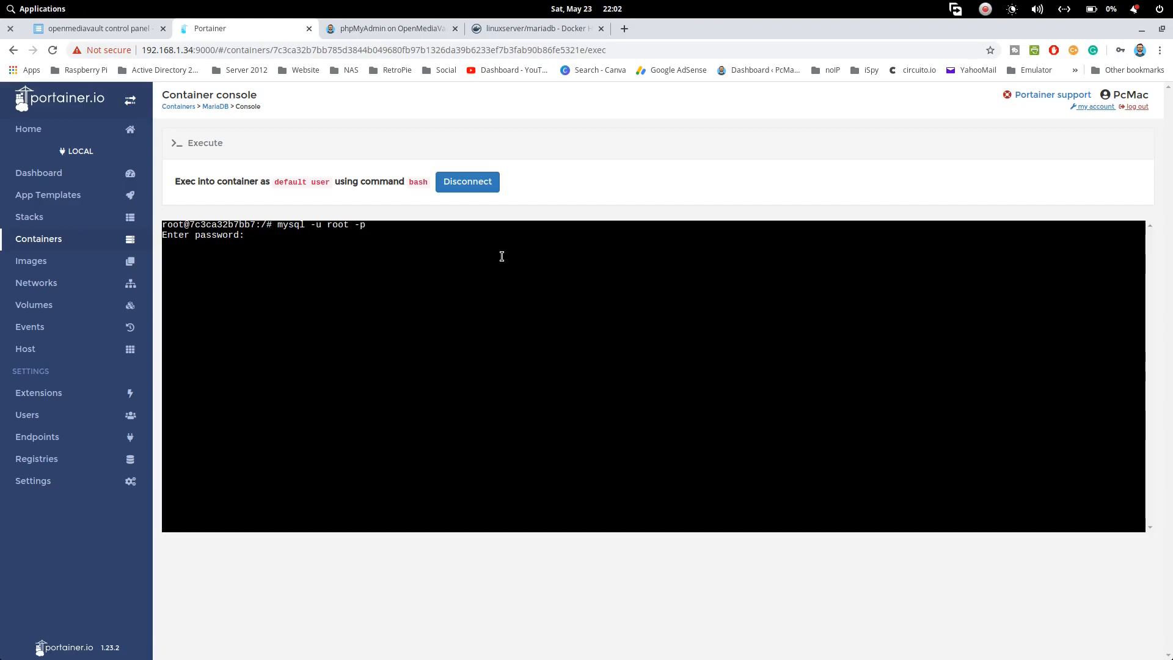
key("Return")
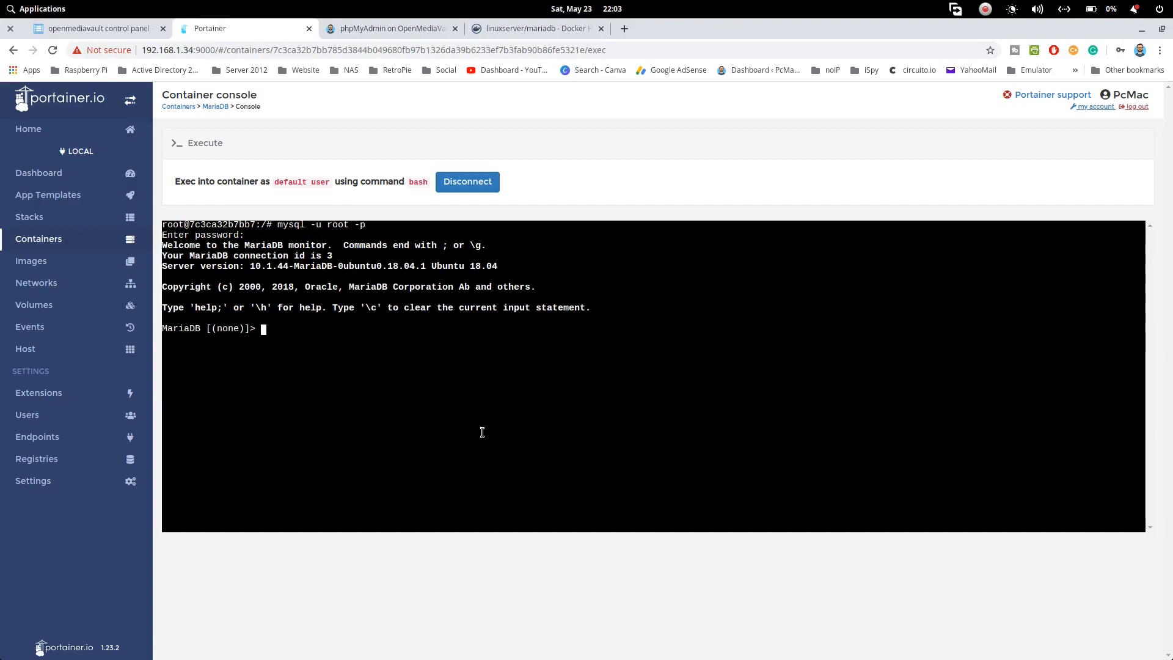
Step: List the MariaDB server's databases with show databases; and check for the wordpress database
type("shwo")
key("BackSpace")
type("ow databases;")
key("Return")
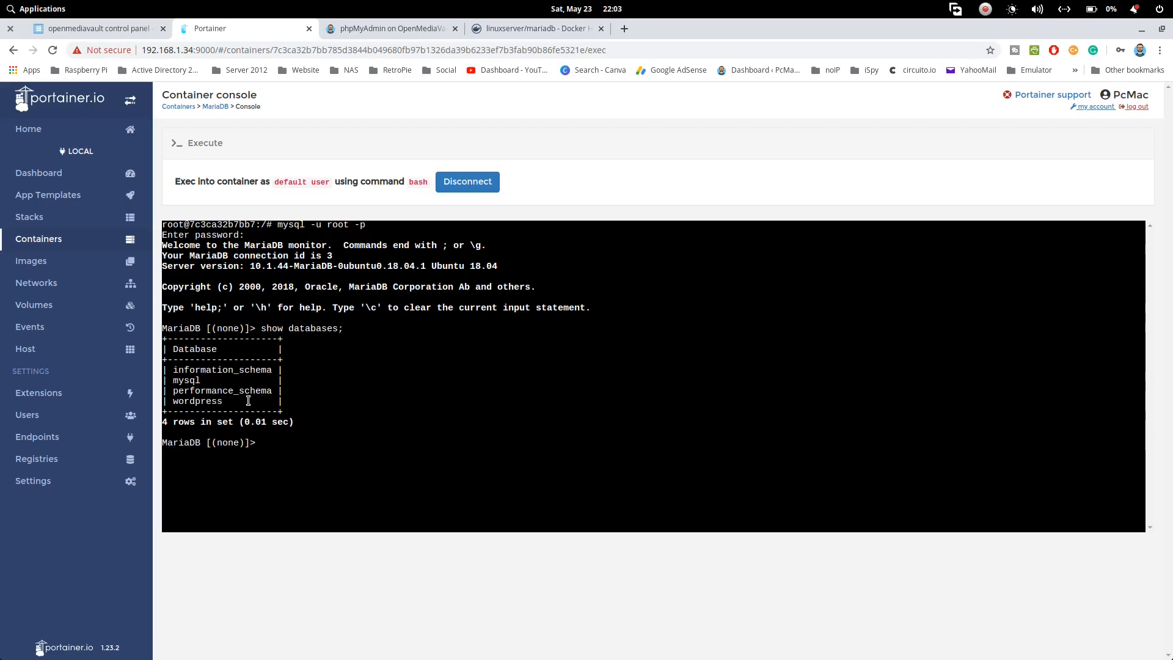
double_click(214, 400)
Step: Exit the MariaDB monitor, disconnect the container console, and return to the container list
type("exit")
key("Return")
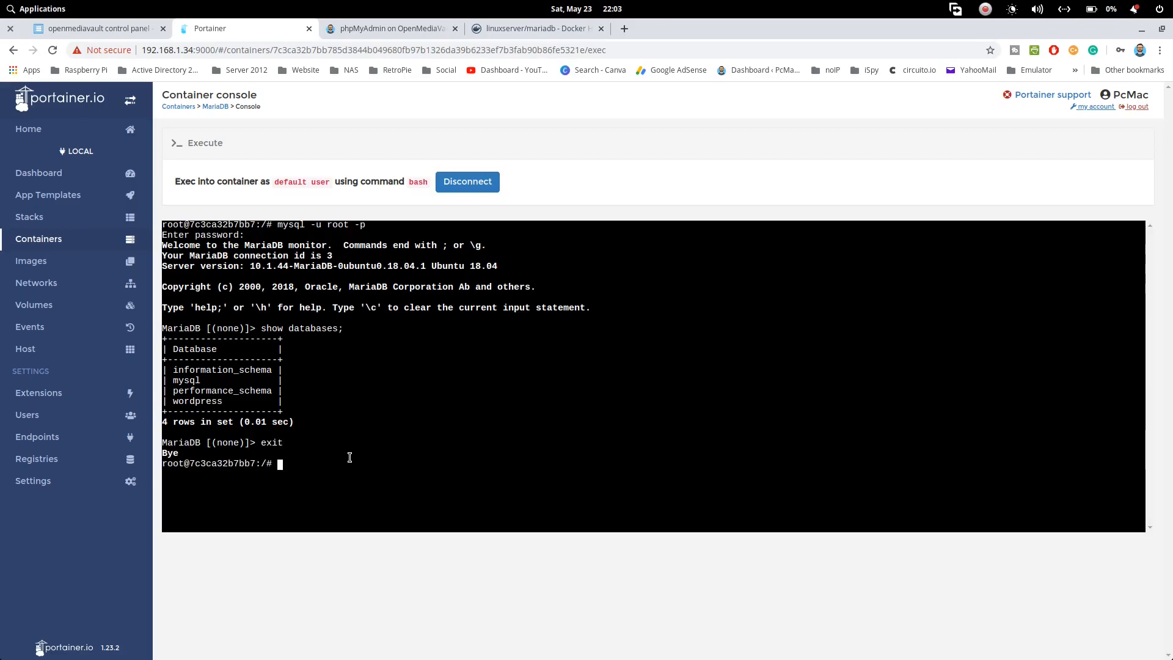
left_click(456, 183)
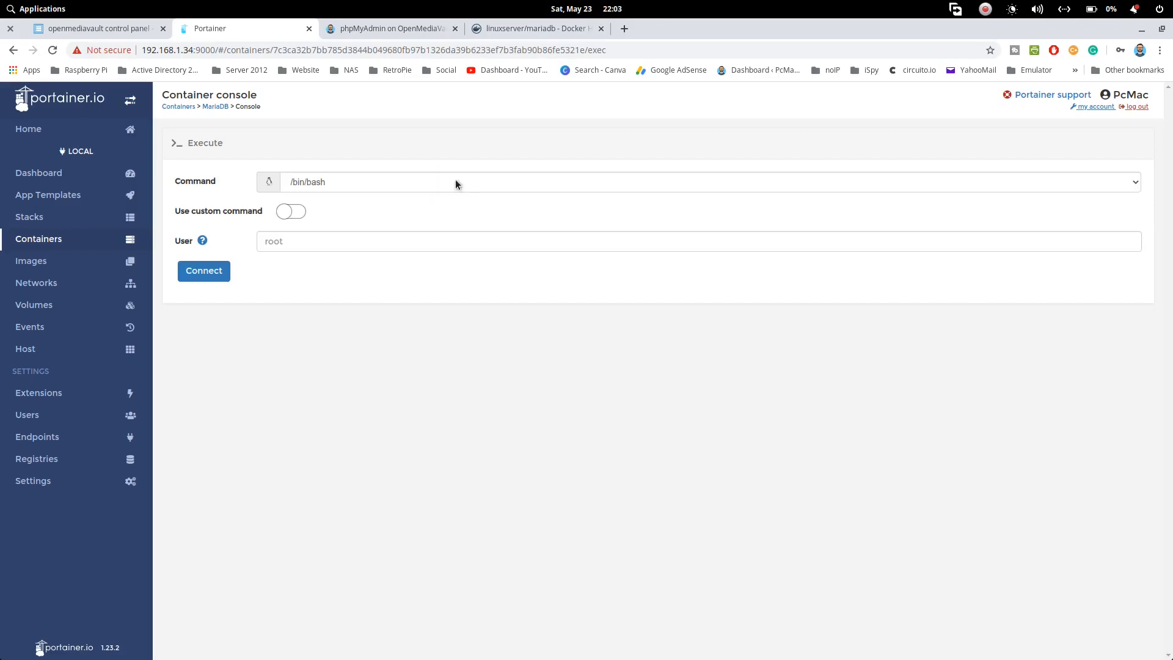
left_click(84, 245)
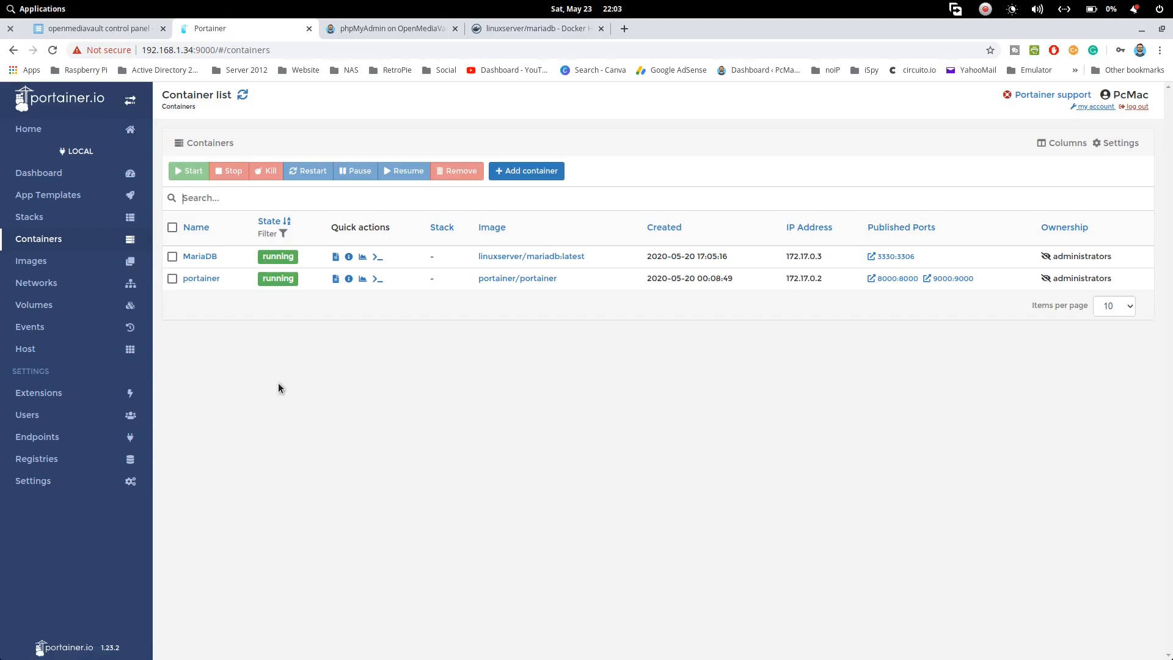
Step: Find the phpMyAdmin image credits in the pcmac.biz article and open the linked ebspace image page on Docker Hub
left_click(391, 28)
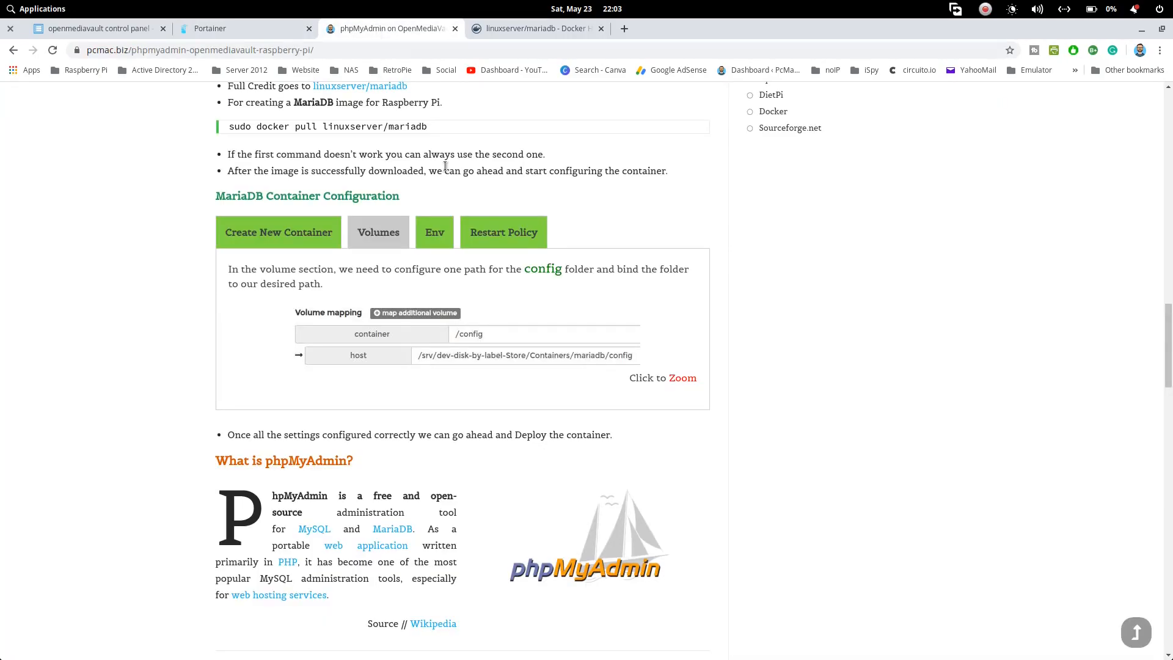
scroll(637, 397, "down", 5)
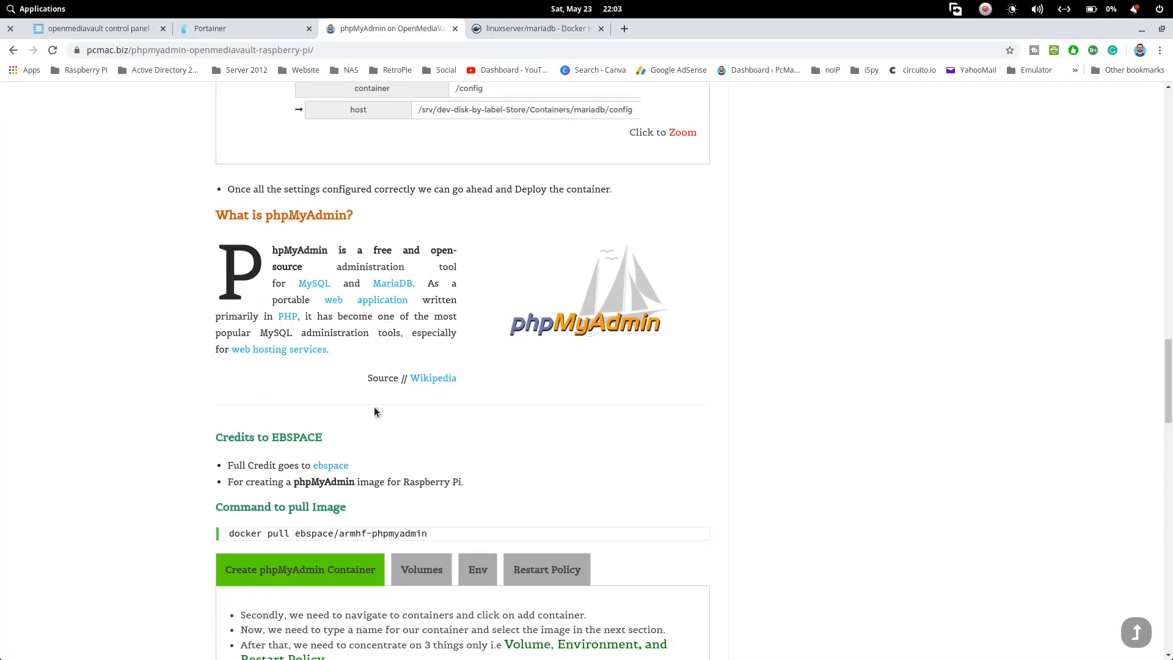
left_click(333, 466)
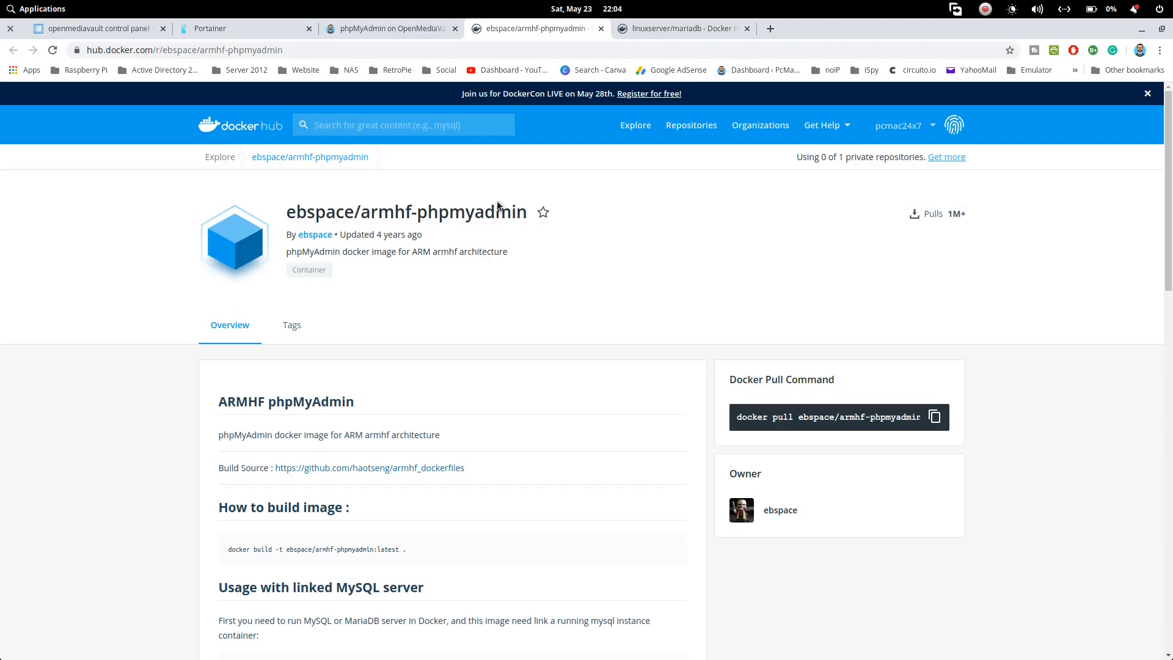
Step: Add a new container in Portainer named phpMyAdmin, using the image ebspace/armhf-phpmyadmin:latest
left_click(255, 20)
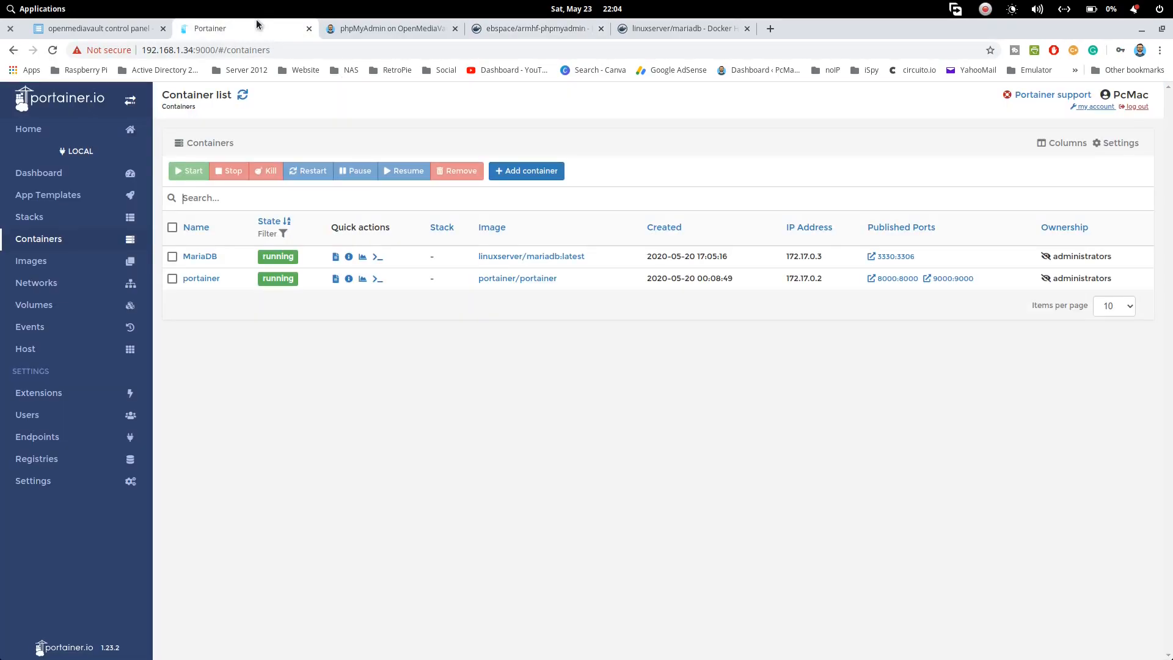
left_click(553, 172)
left_click(395, 151)
type("php")
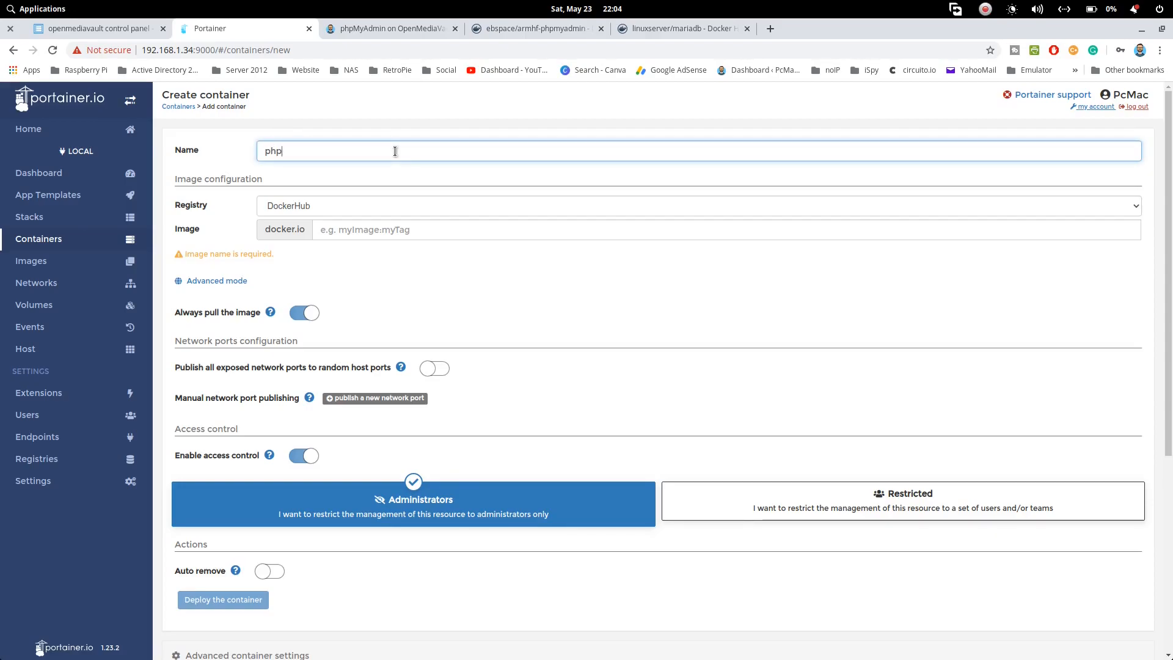
type("M")
key("BackSpace")
type("MyAdmin")
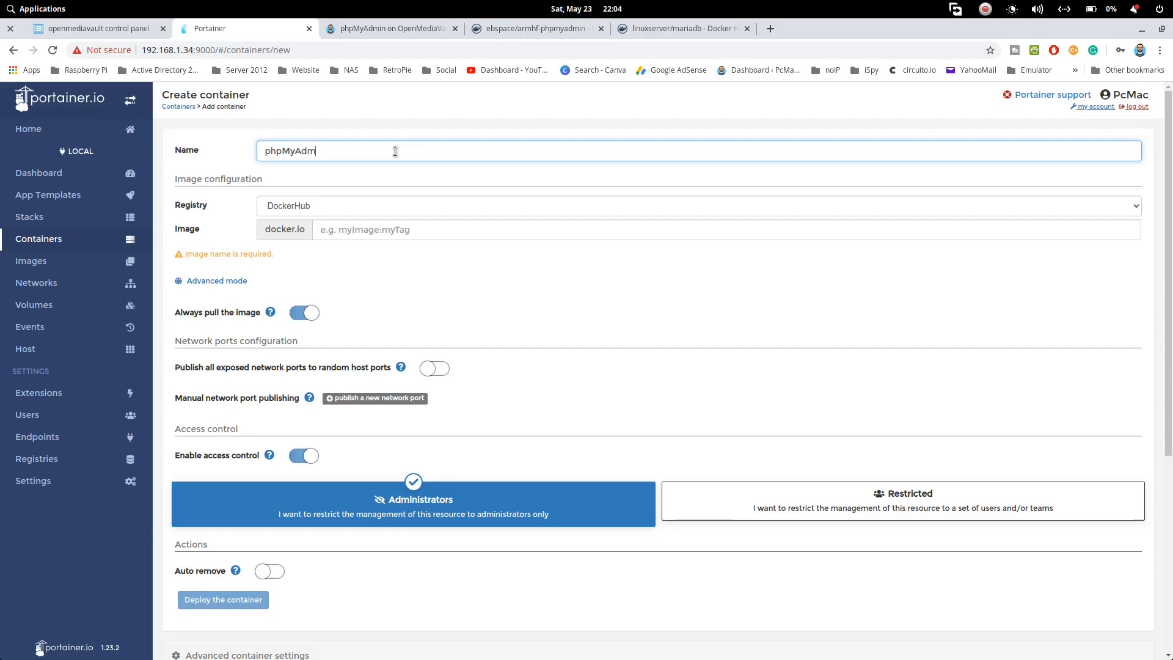
left_click(388, 229)
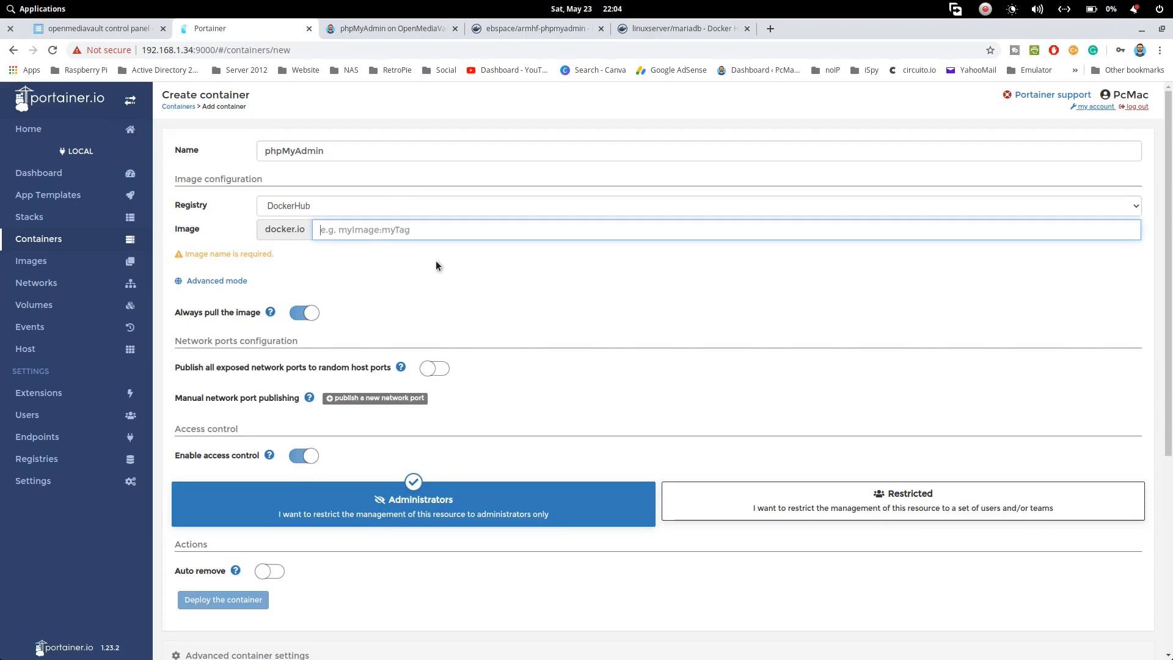
type("p")
left_click(429, 284)
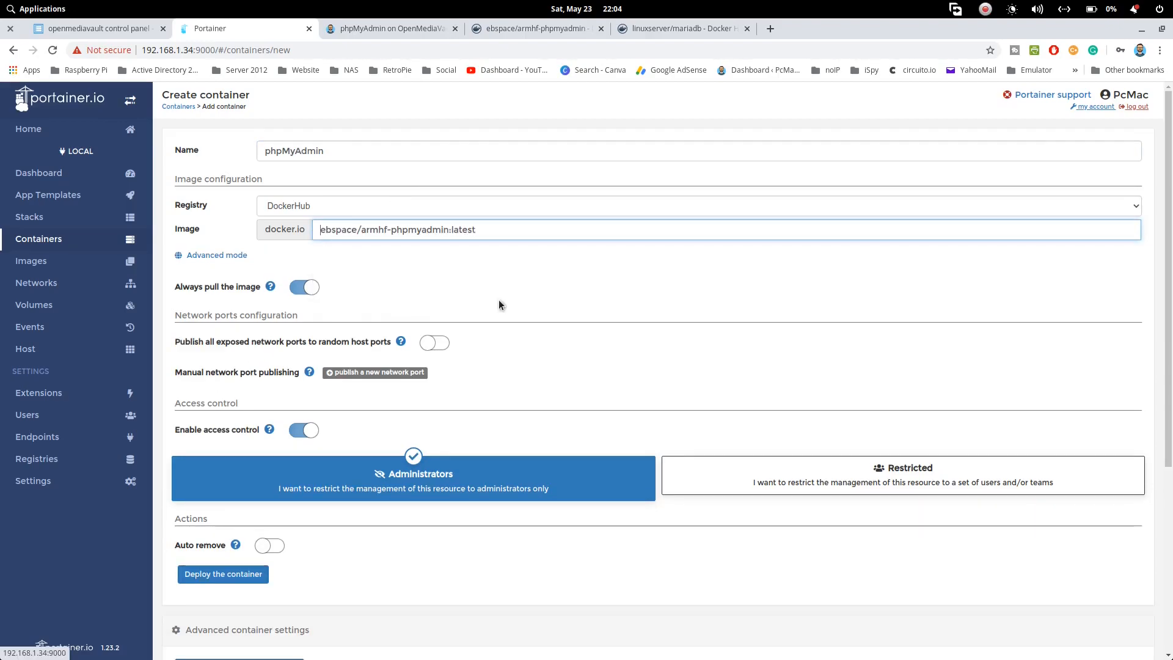
Step: Publish a network port for the phpMyAdmin container, mapping host port 8095 to container port 80
left_click(399, 374)
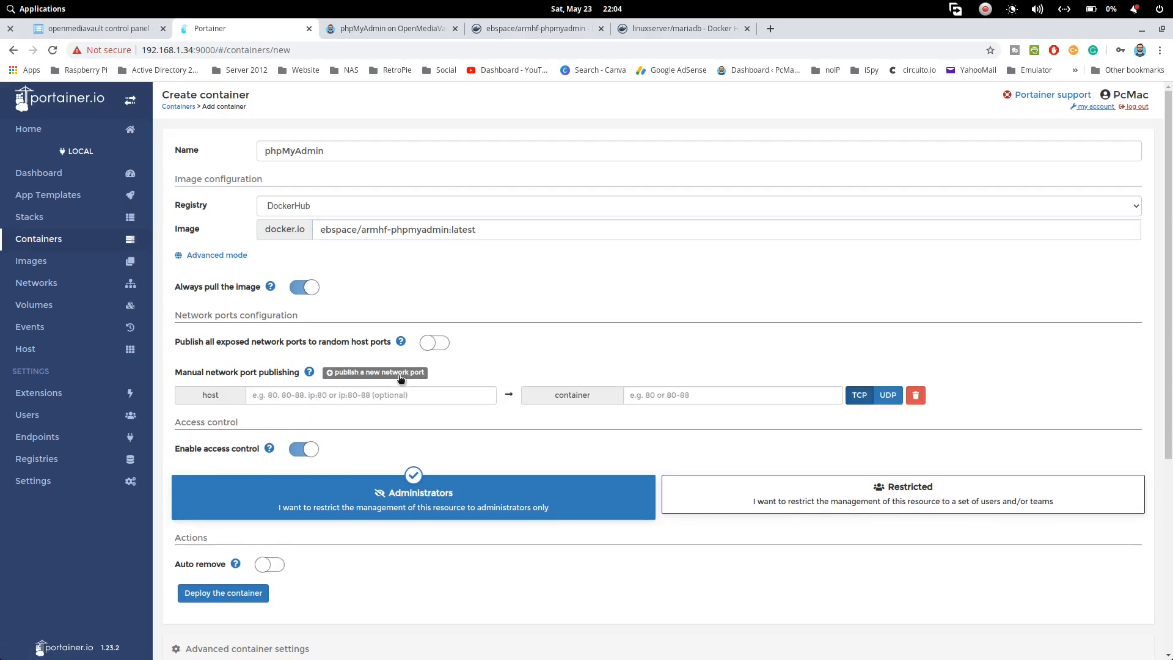
left_click(717, 394)
type("80")
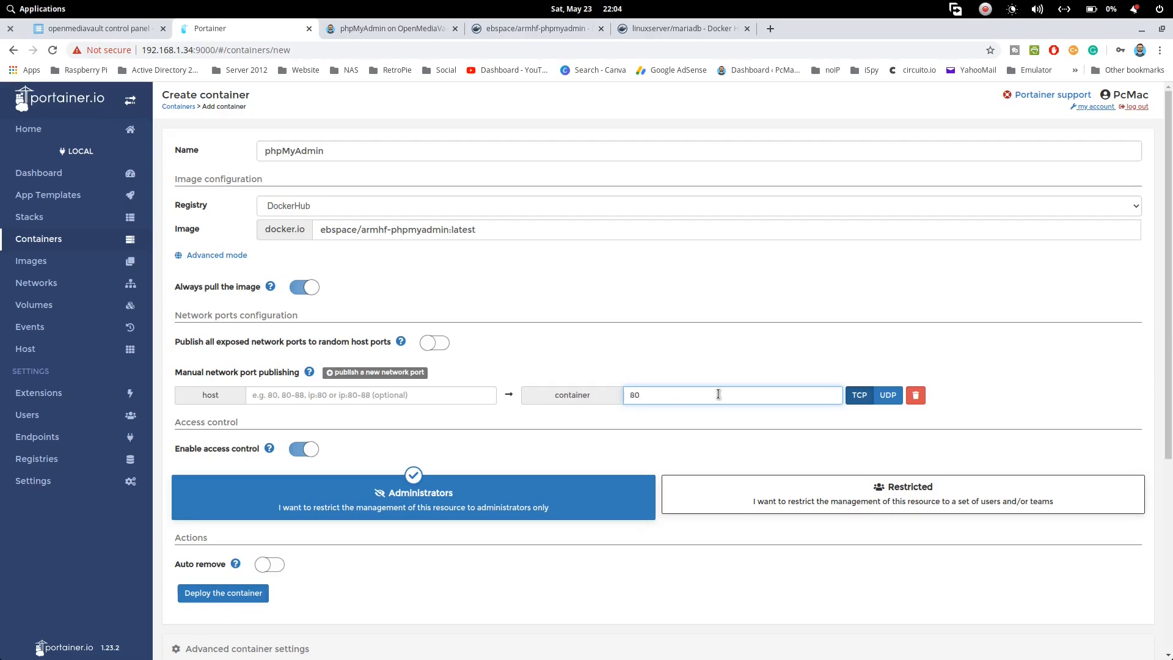
left_click(394, 397)
type("8095")
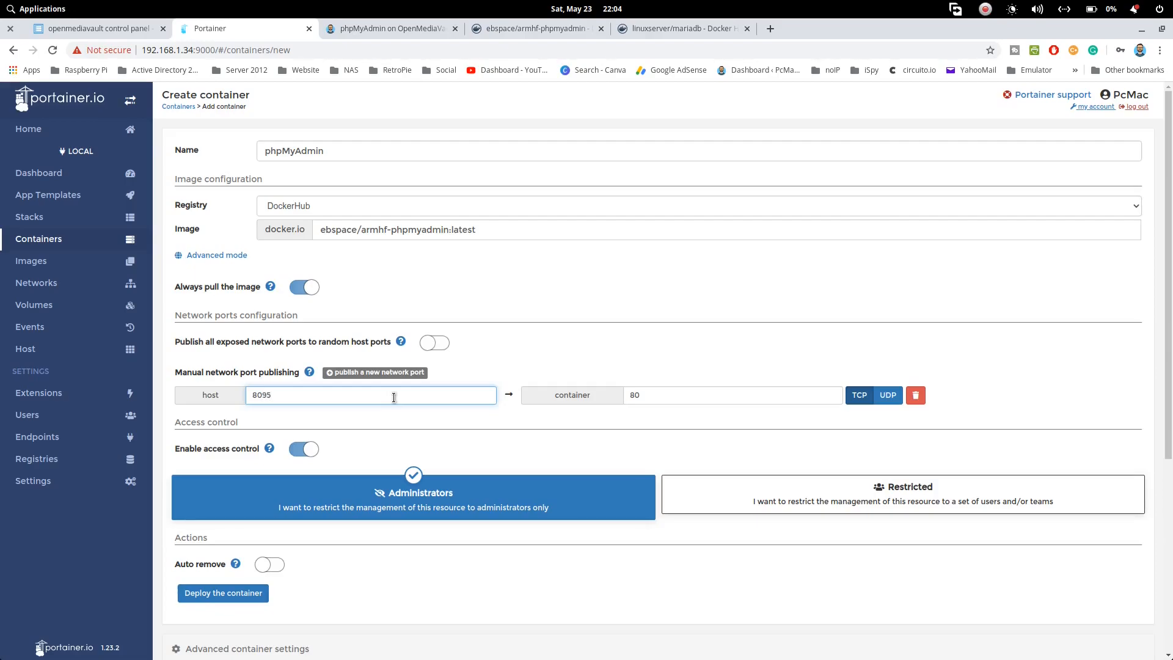
Step: Add a volume mapping to the phpMyAdmin container and set its type to Bind
scroll(393, 396, "down", 2)
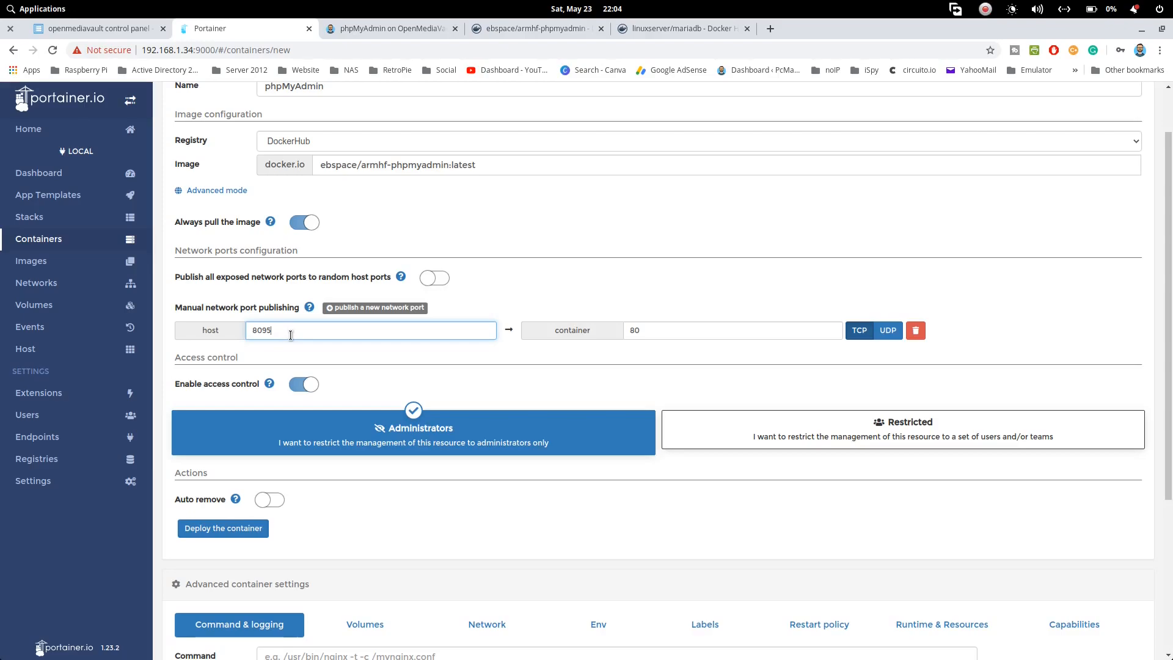
scroll(401, 427, "down", 7)
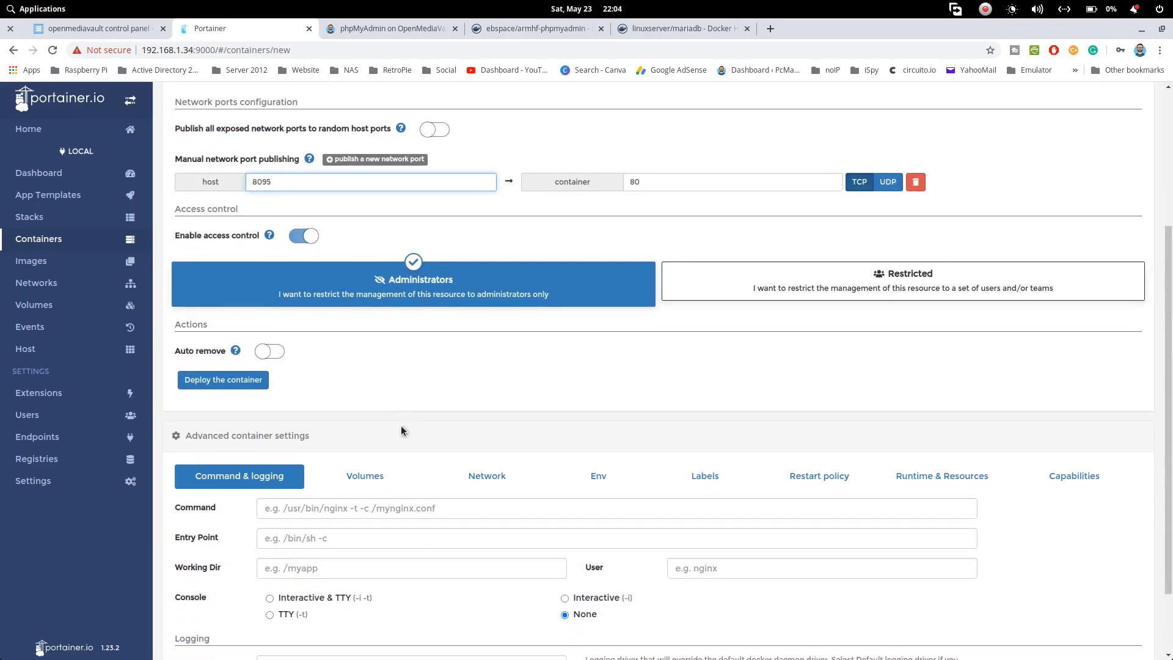
left_click(379, 406)
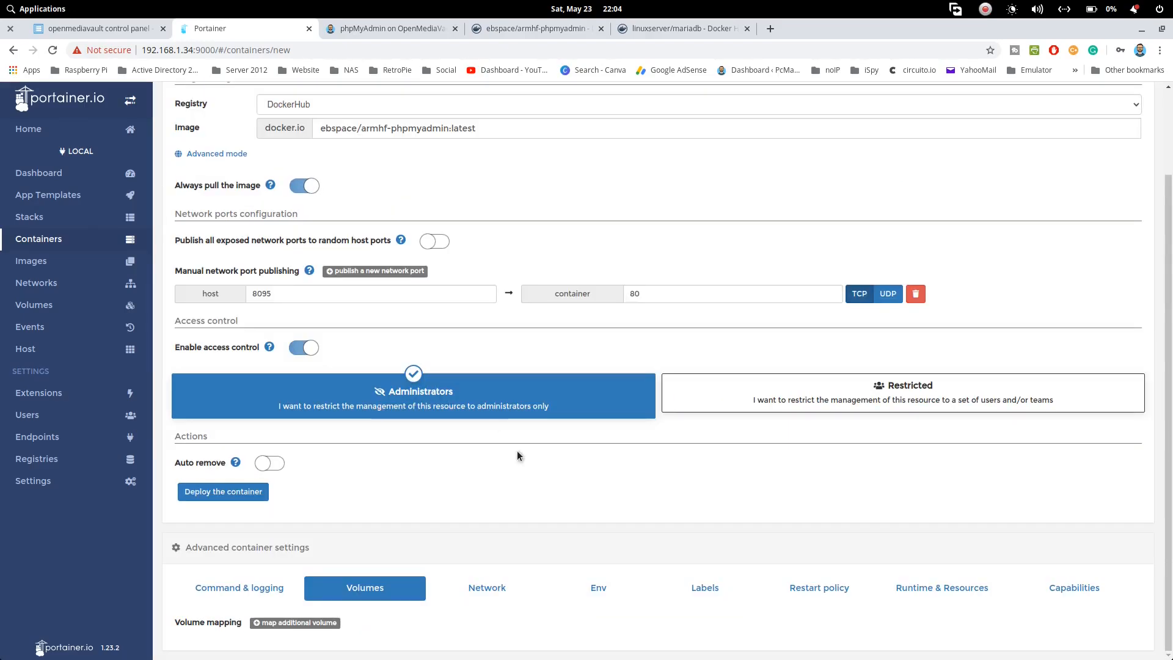
left_click(293, 622)
scroll(373, 630, "down", 1)
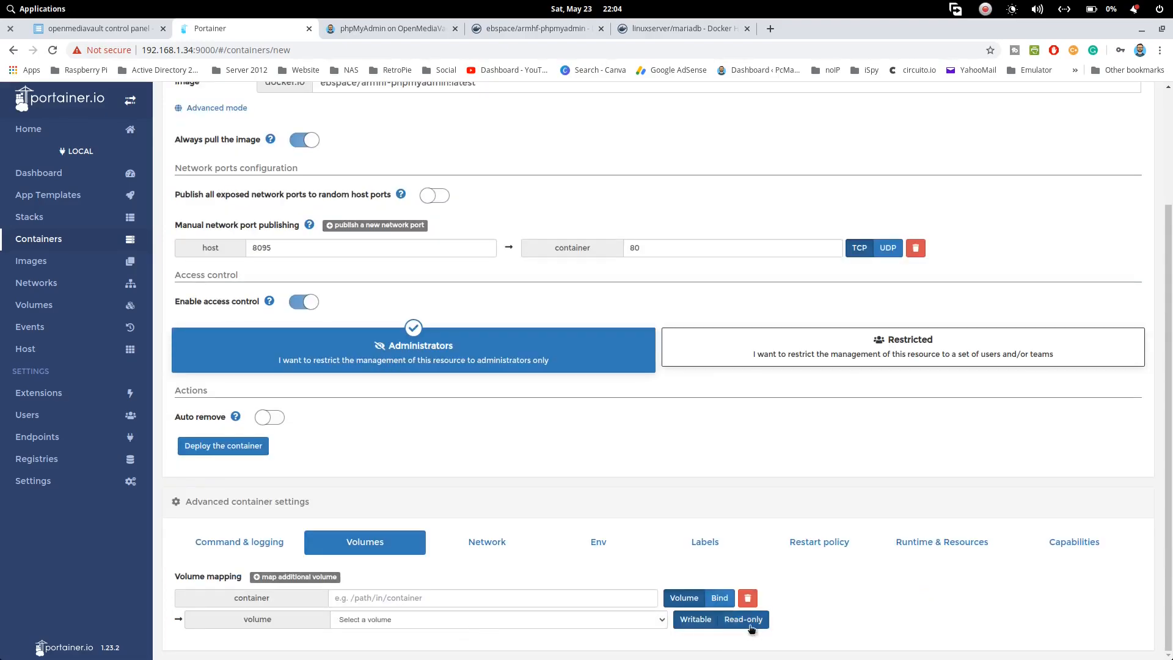
left_click(719, 598)
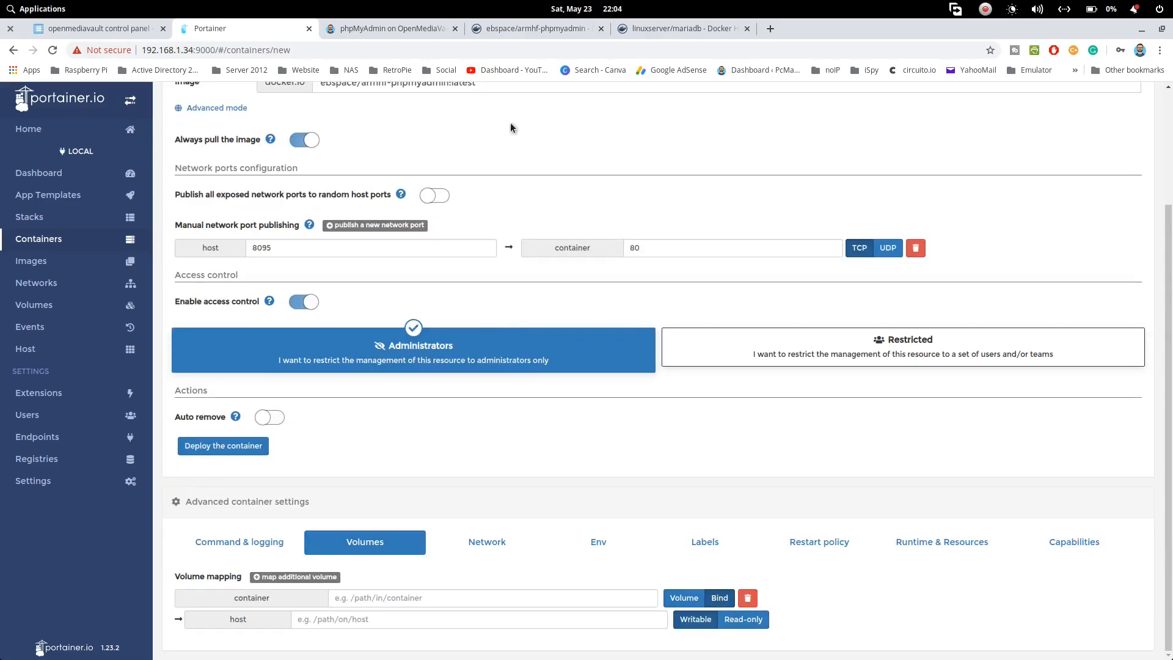
Step: Examine the enlarged volume mapping example for phpMyAdmin in the pcmac.biz article
left_click(429, 35)
scroll(543, 258, "down", 5)
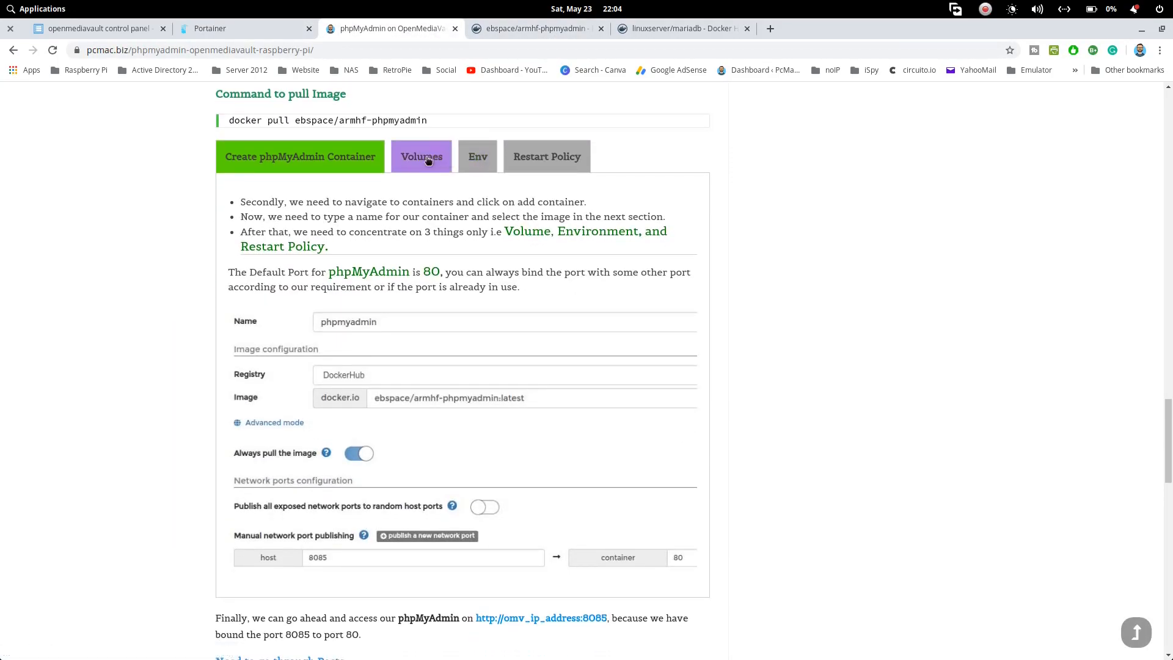
left_click(429, 160)
left_click(502, 278)
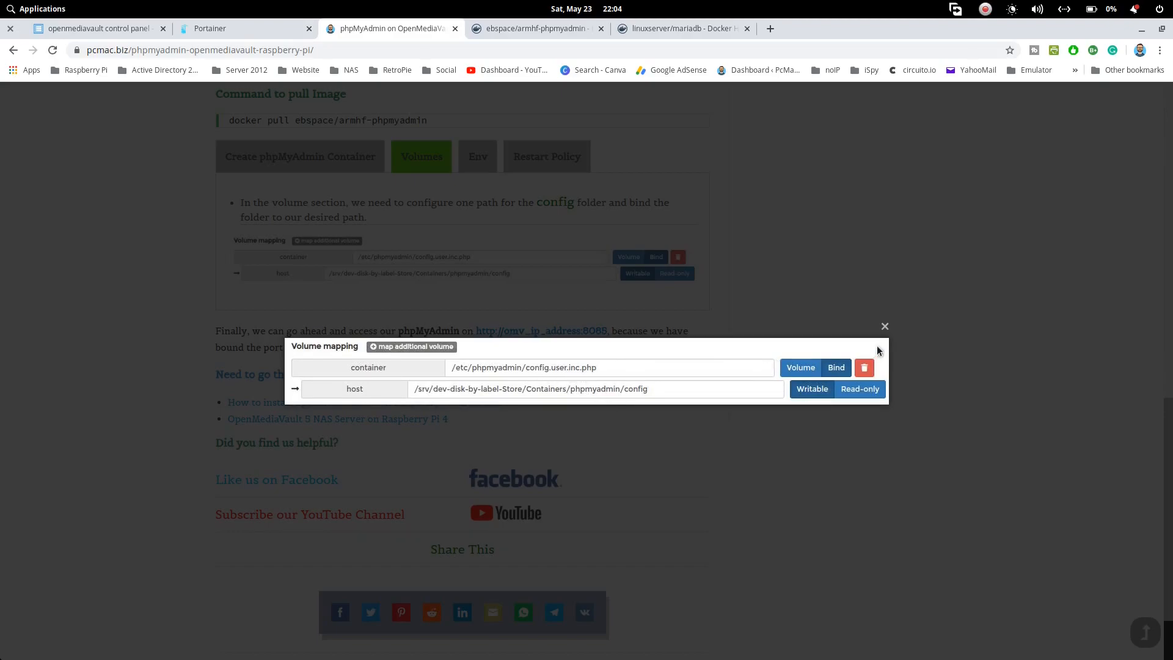
left_click(885, 328)
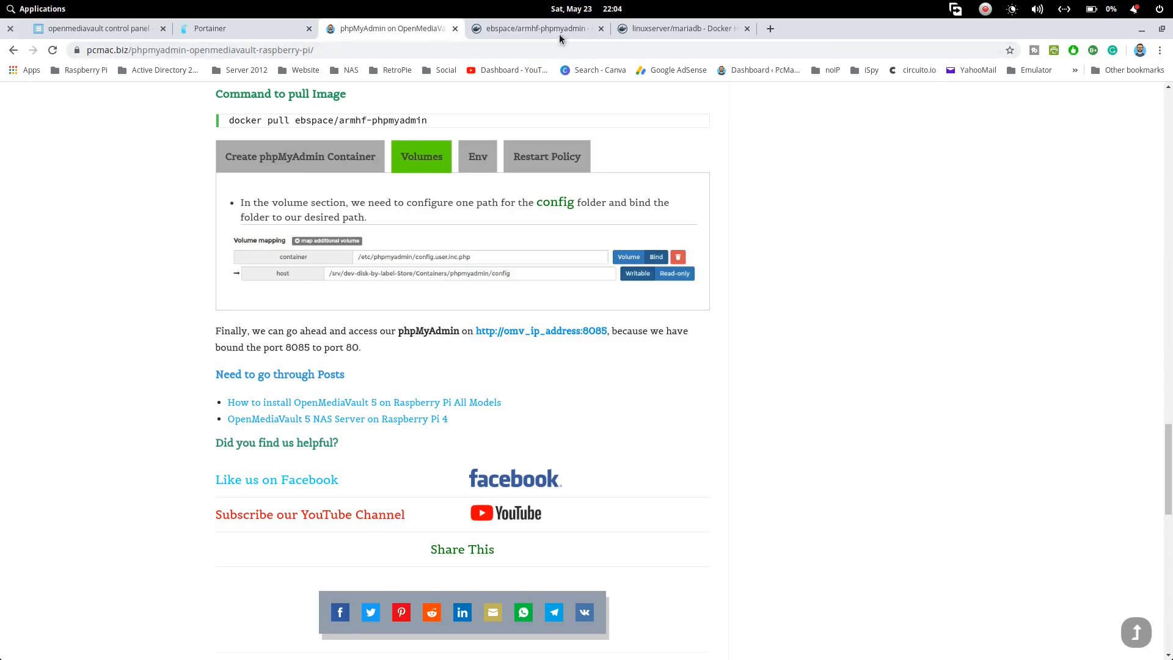
Step: Copy the path /etc/phpmyadmin/config.user.inc.php from the Docker Hub image page into the volume mapping's container path in Portainer
left_click(559, 33)
scroll(520, 394, "down", 6)
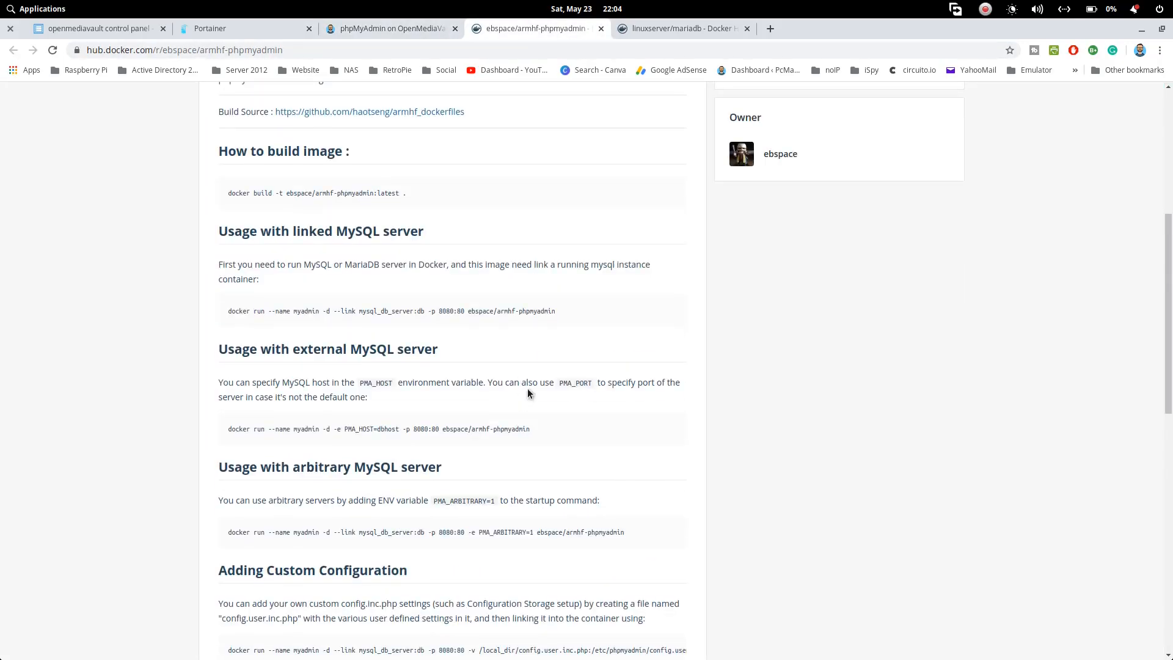
scroll(544, 387, "down", 3)
scroll(591, 489, "right", 3)
right_click(466, 492)
left_click(468, 489)
left_click_drag(460, 489, 585, 490)
key("ctrl+c")
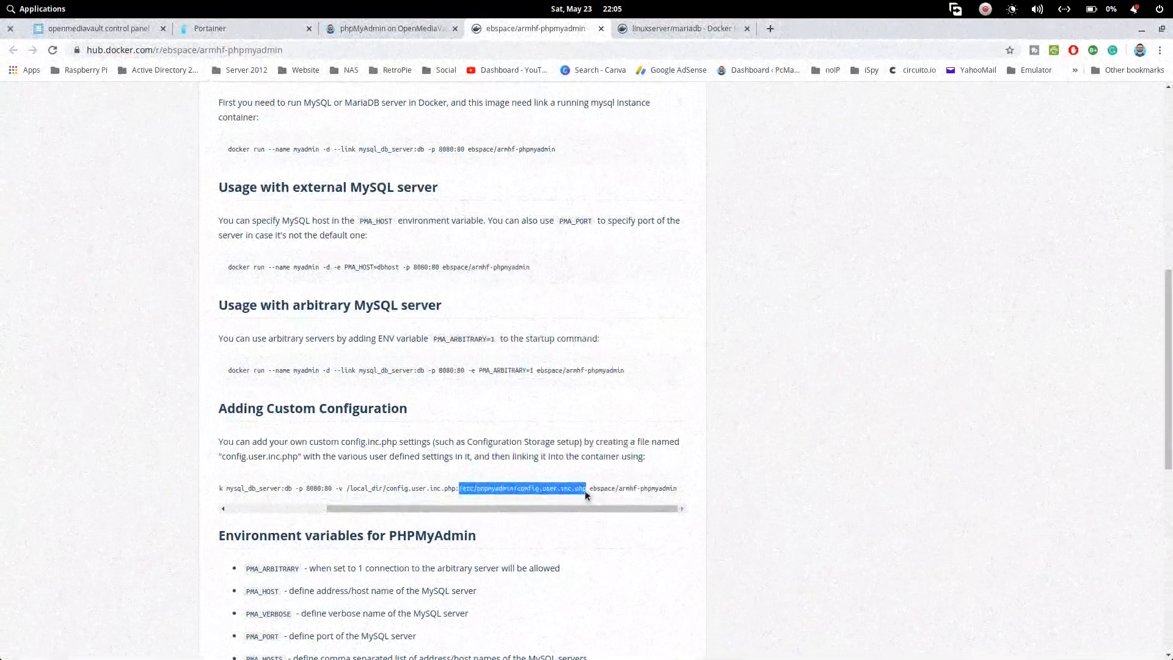
left_click(240, 29)
left_click(482, 594)
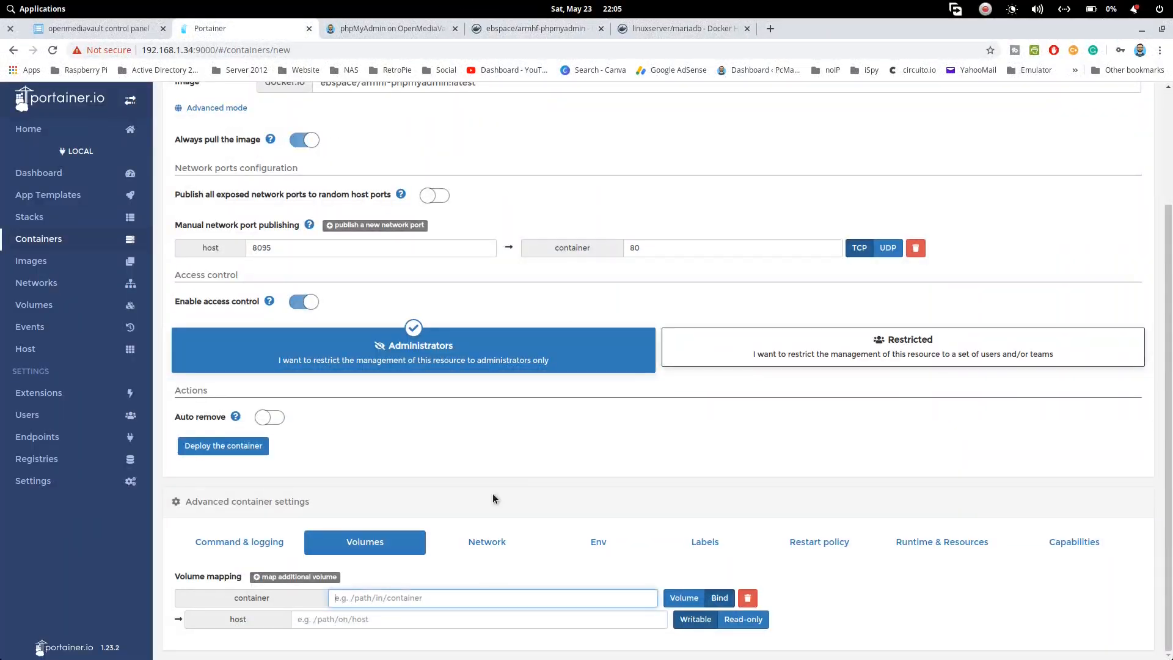
key("ctrl+v")
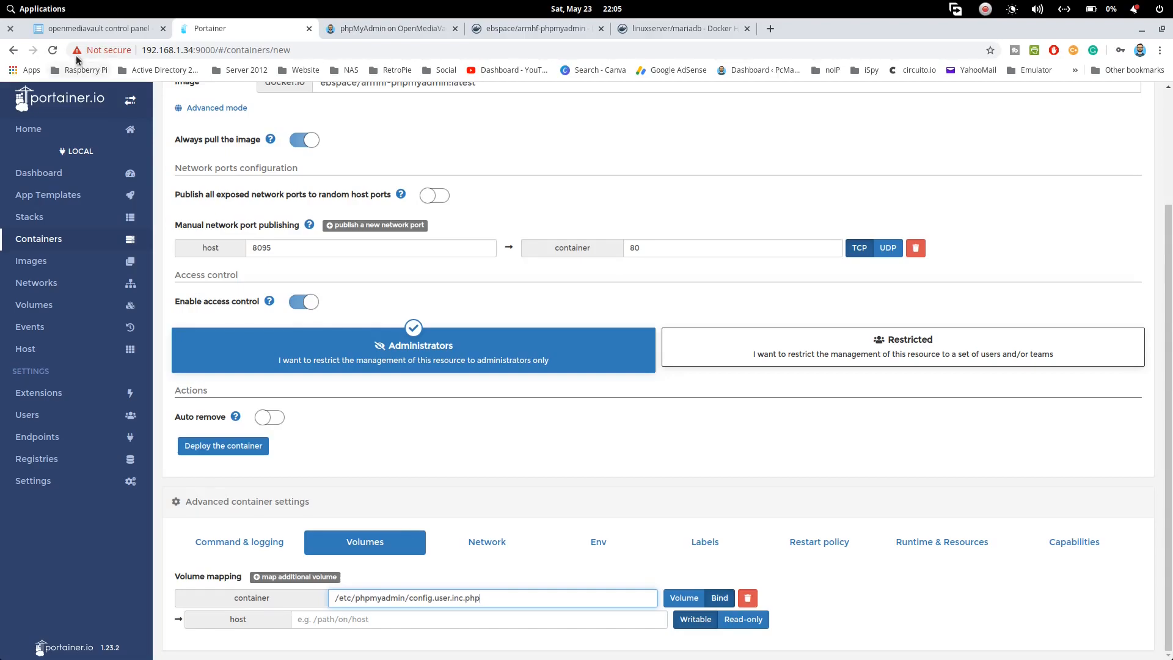
Step: Copy the Docker Storage path from the OMV-Extras Docker settings in openmediavault
left_click(73, 29)
left_click(57, 354)
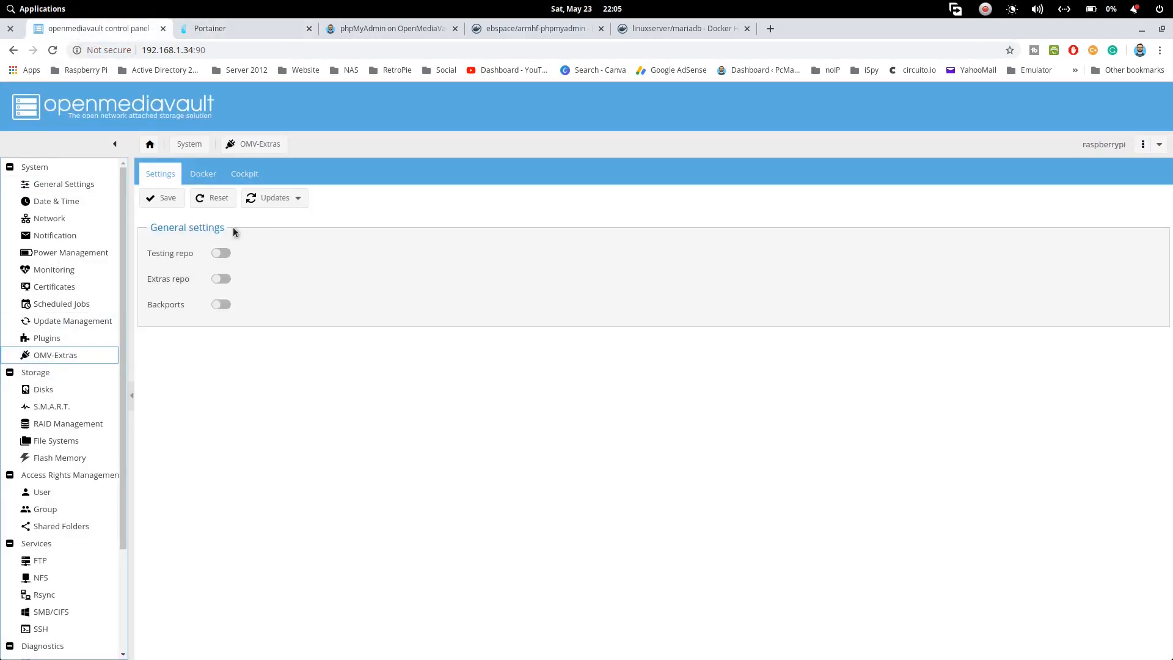
left_click(214, 177)
left_click_drag(380, 253, 168, 255)
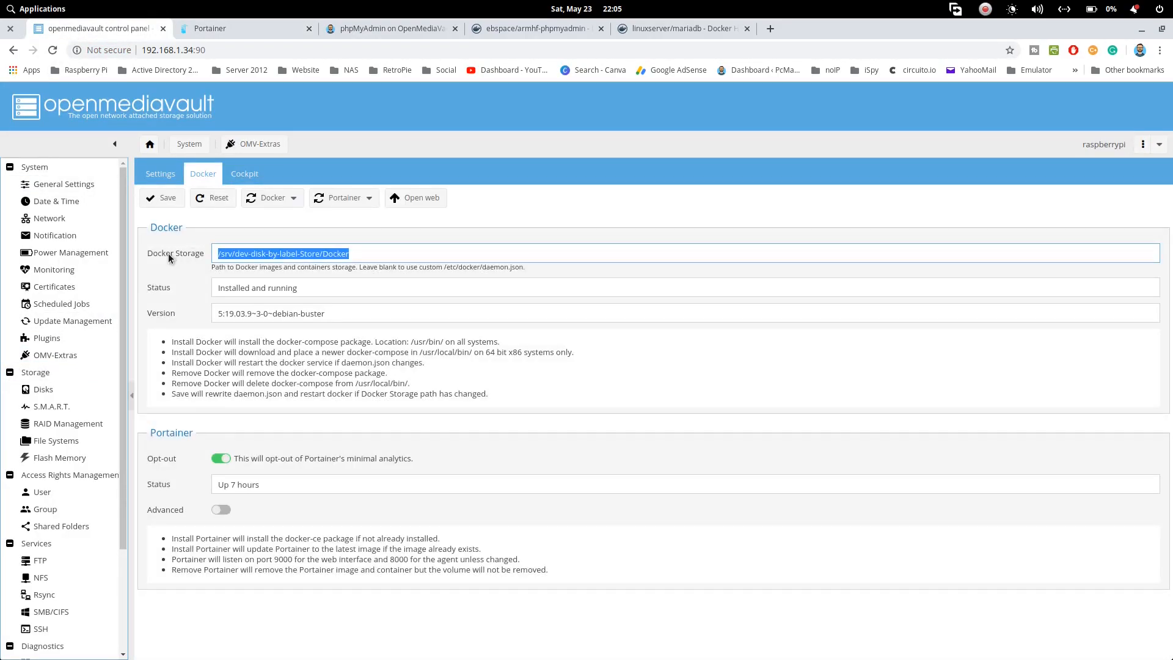
key("ctrl+c")
Step: Paste the copied path as the volume mapping's host path in Portainer and change it to /srv/dev-disk-by-label-Store/Containers/
left_click(238, 28)
left_click(436, 620)
key("ctrl+v")
key("BackSpace")
key("BackSpace")
key("BackSpace")
key("BackSpace")
key("BackSpace")
key("BackSpace")
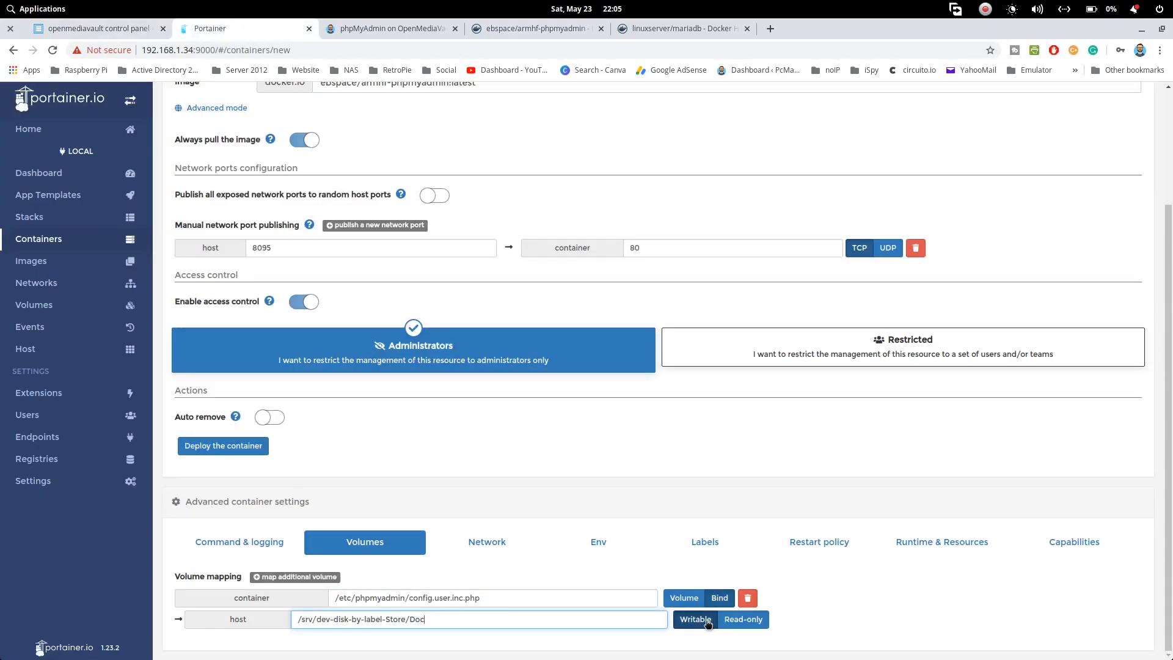
type("Containers/")
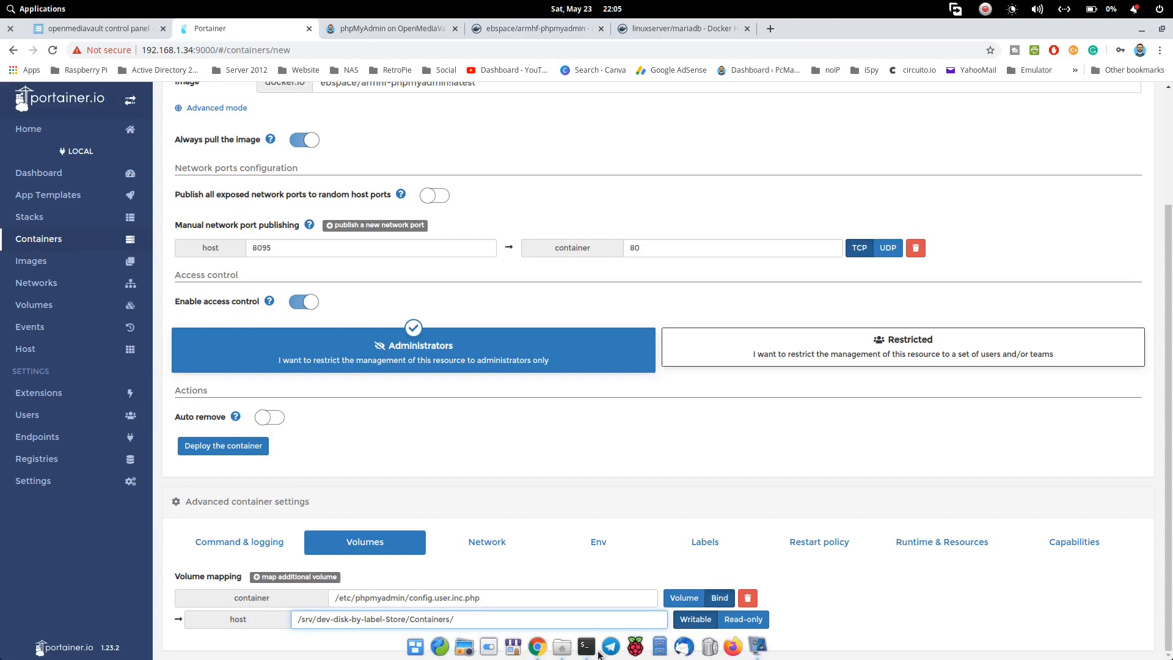
Step: Check the phpMyAdmin folder in the containers share and extend the mapping's host path with phpMyAdmin/config
left_click(560, 646)
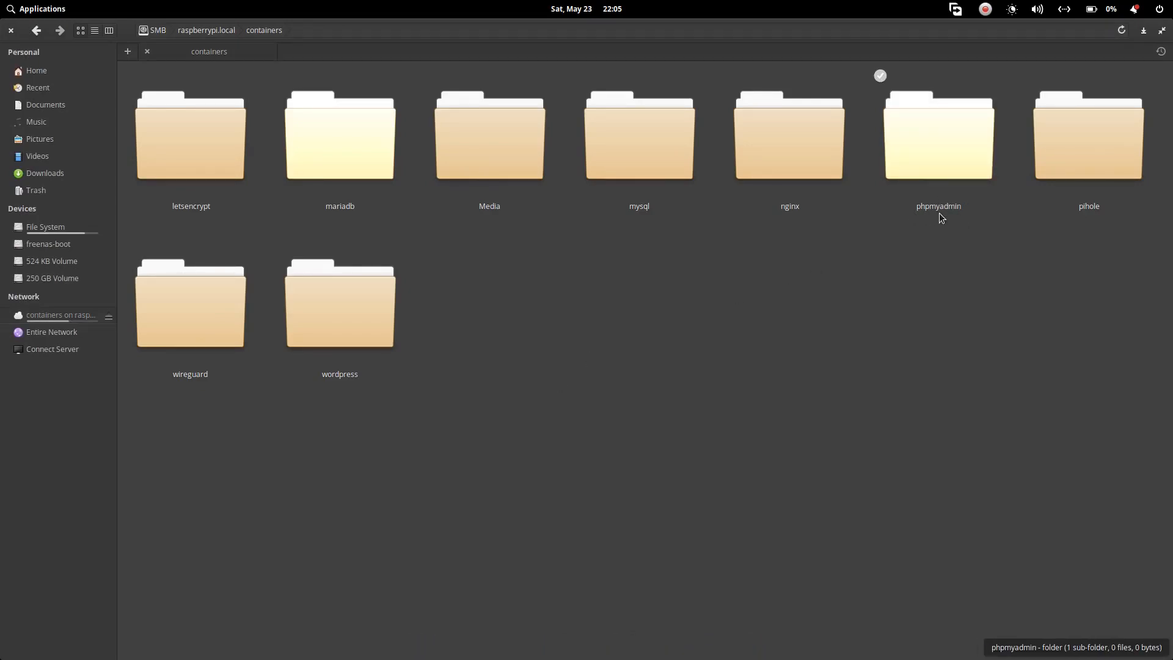
key("alt+Tab")
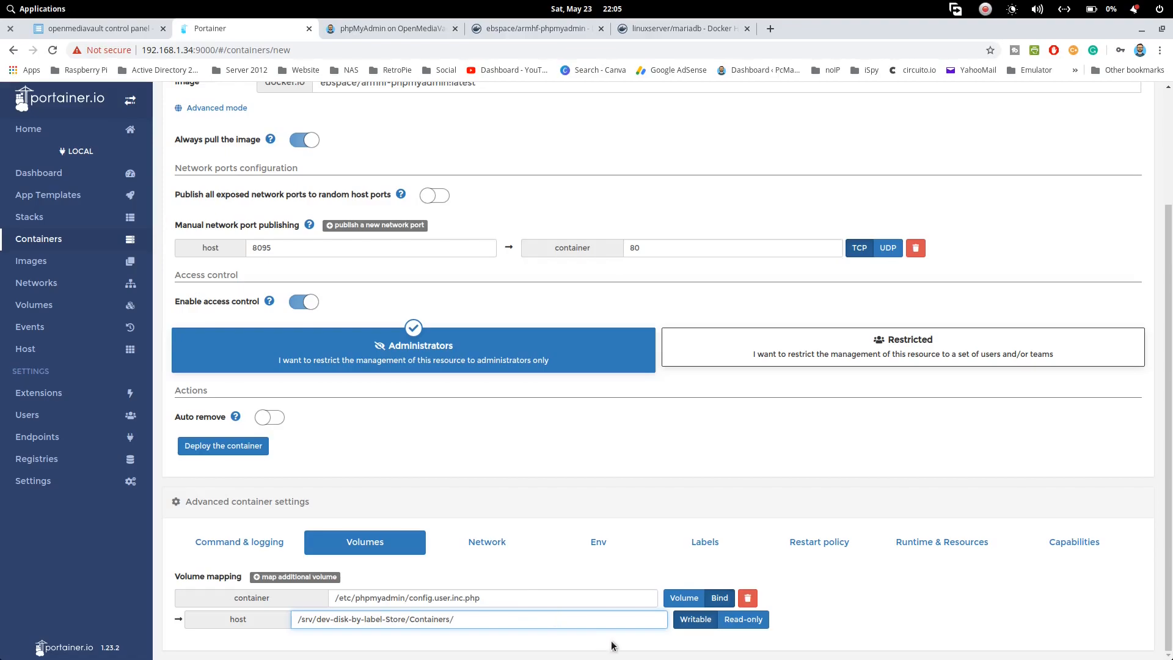
type("phpMyAdmin/config")
Step: Set the phpMyAdmin container's restart policy to Unless stopped
left_click(600, 549)
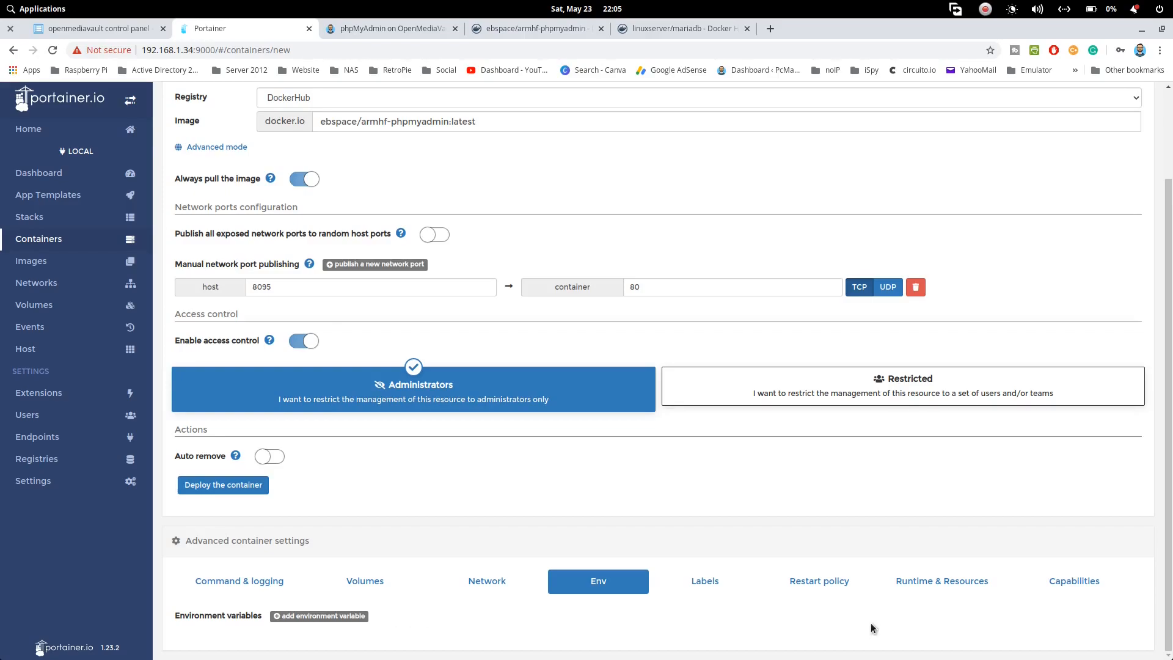
left_click(819, 582)
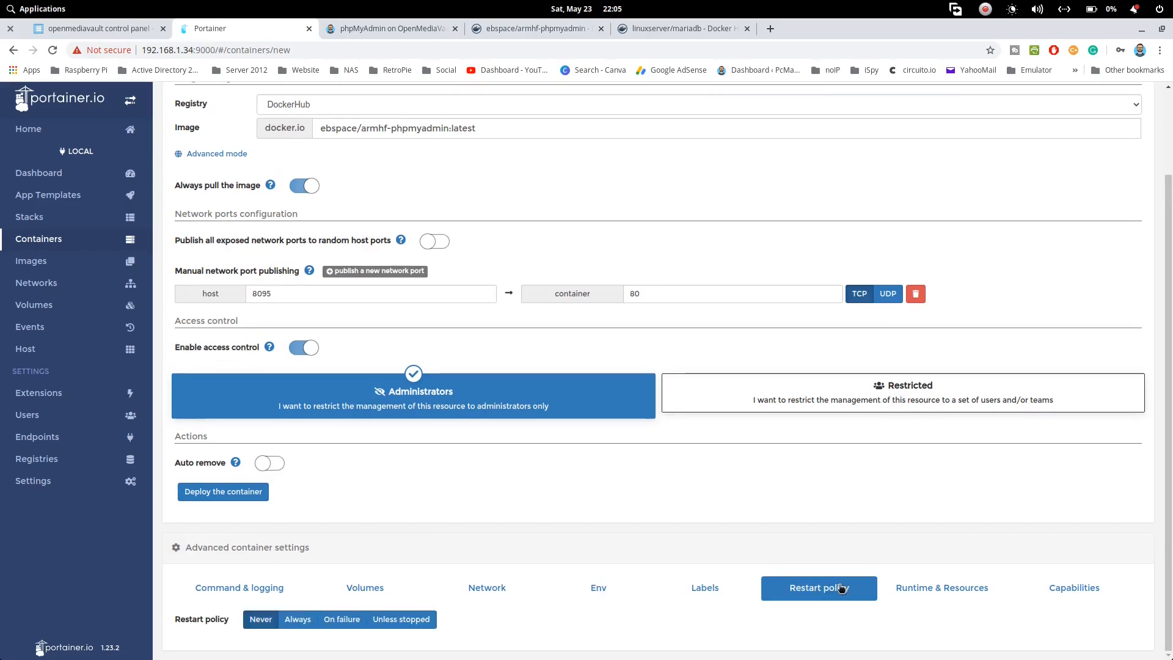
left_click(427, 621)
Step: Add five blank environment variables to the phpMyAdmin container
left_click(596, 594)
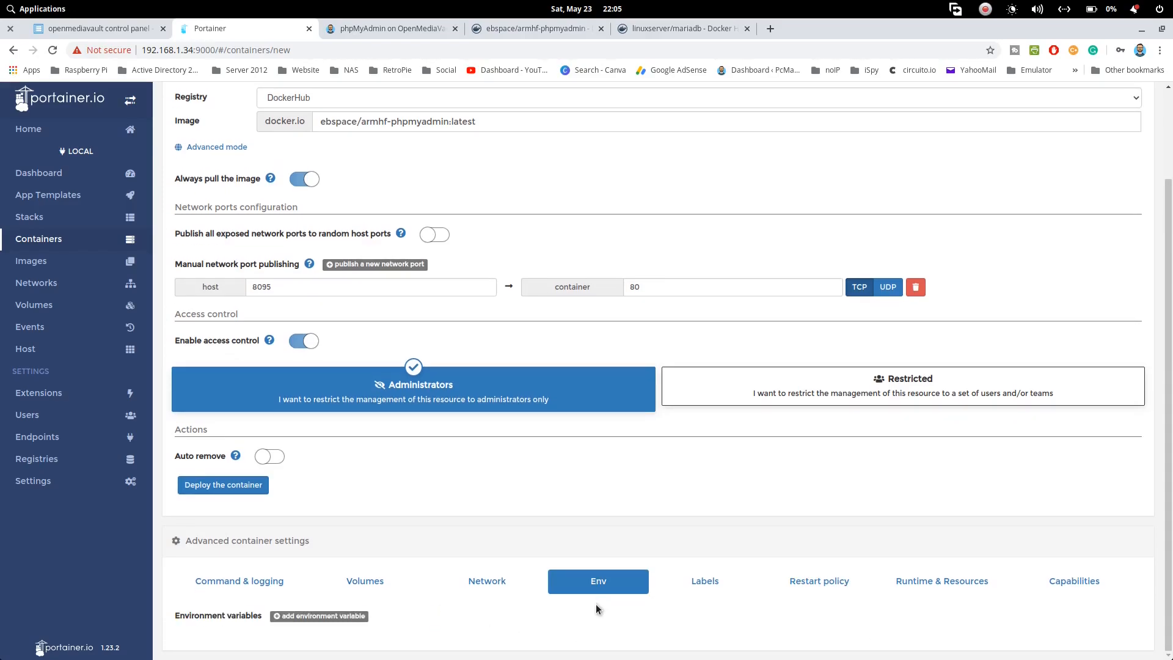
left_click(348, 615)
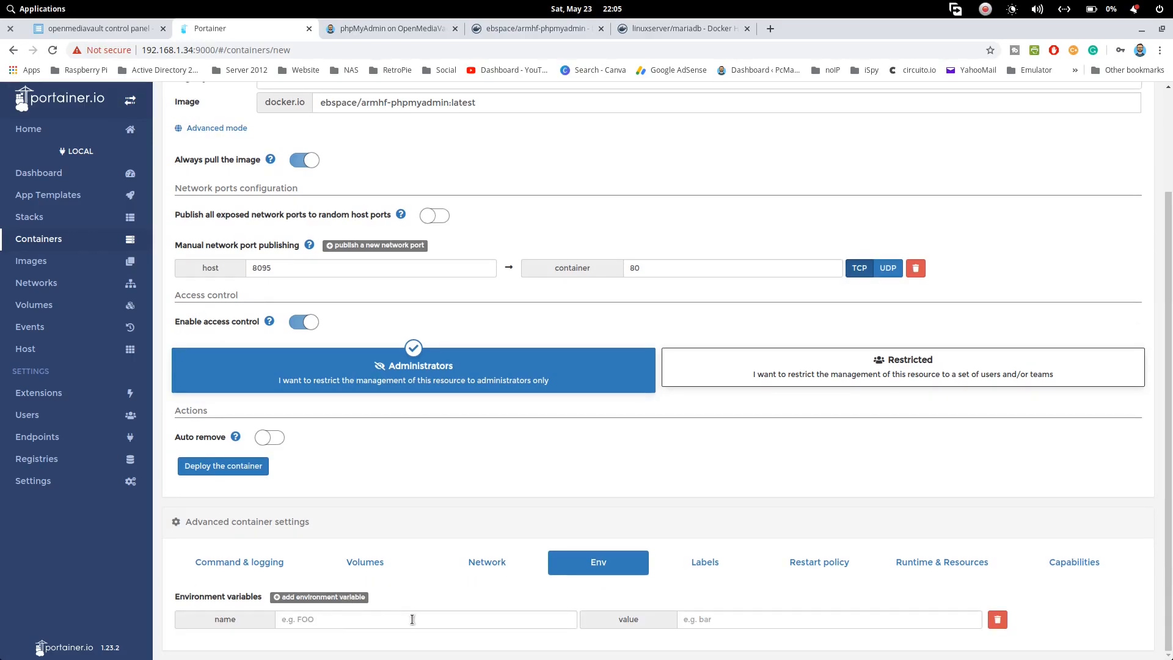
left_click(355, 597)
left_click(354, 578)
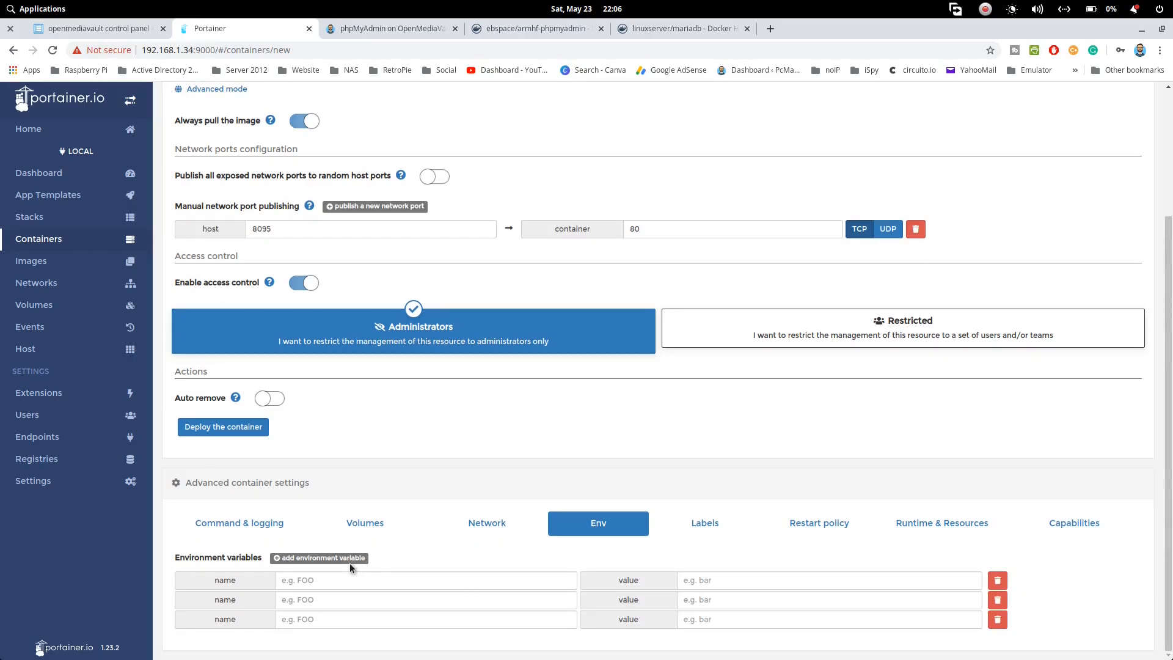
left_click(349, 559)
left_click(349, 538)
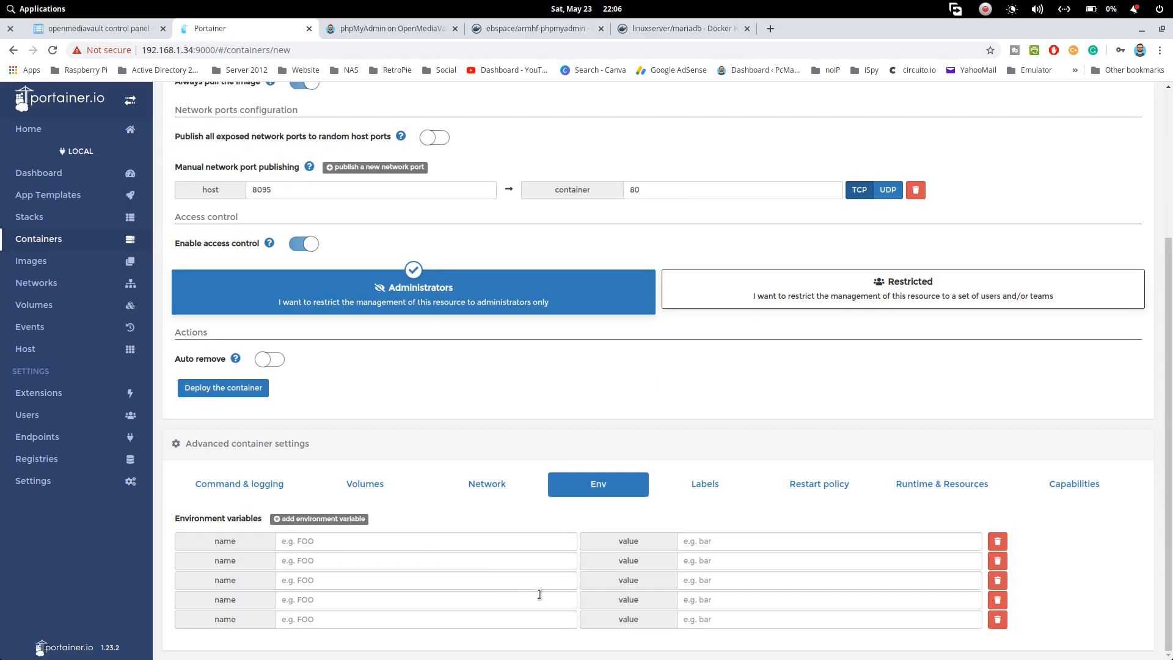
Step: Using the Docker Hub variable list, name six environment variables PMA_ARBITRARY, PMA_HOST, PMA_VERBOSE, PMA_PORT, PMA_USER and PMA_PASSWORD
left_click(550, 31)
scroll(509, 376, "down", 4)
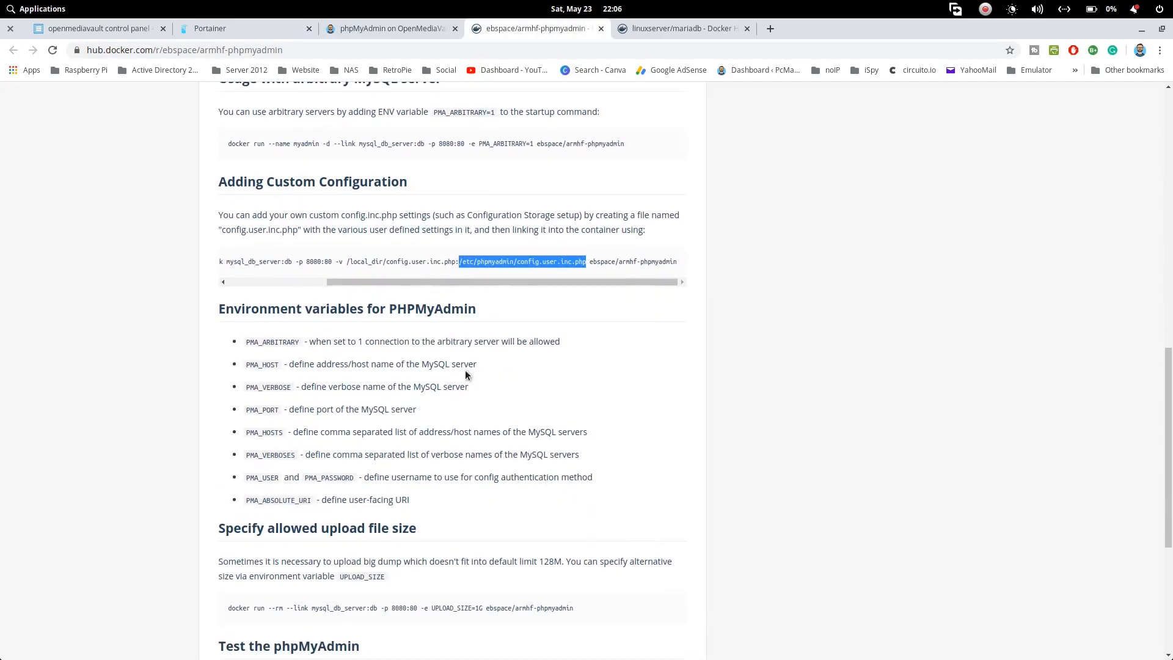
left_click_drag(247, 347, 299, 348)
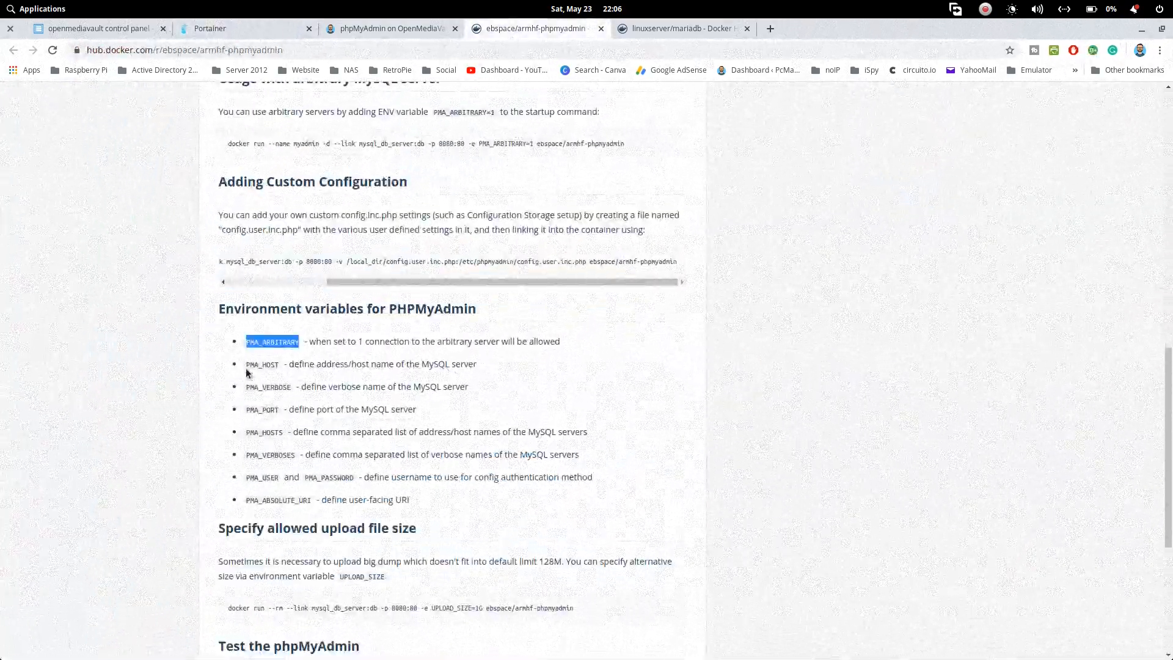
double_click(263, 364)
double_click(250, 387)
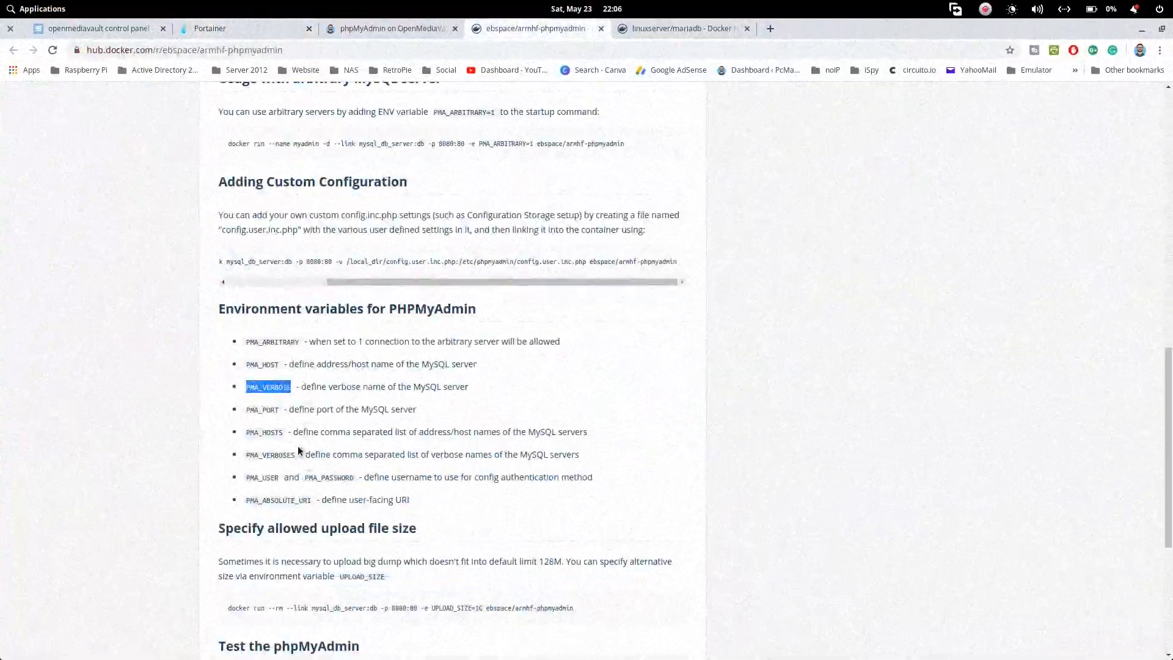
double_click(257, 410)
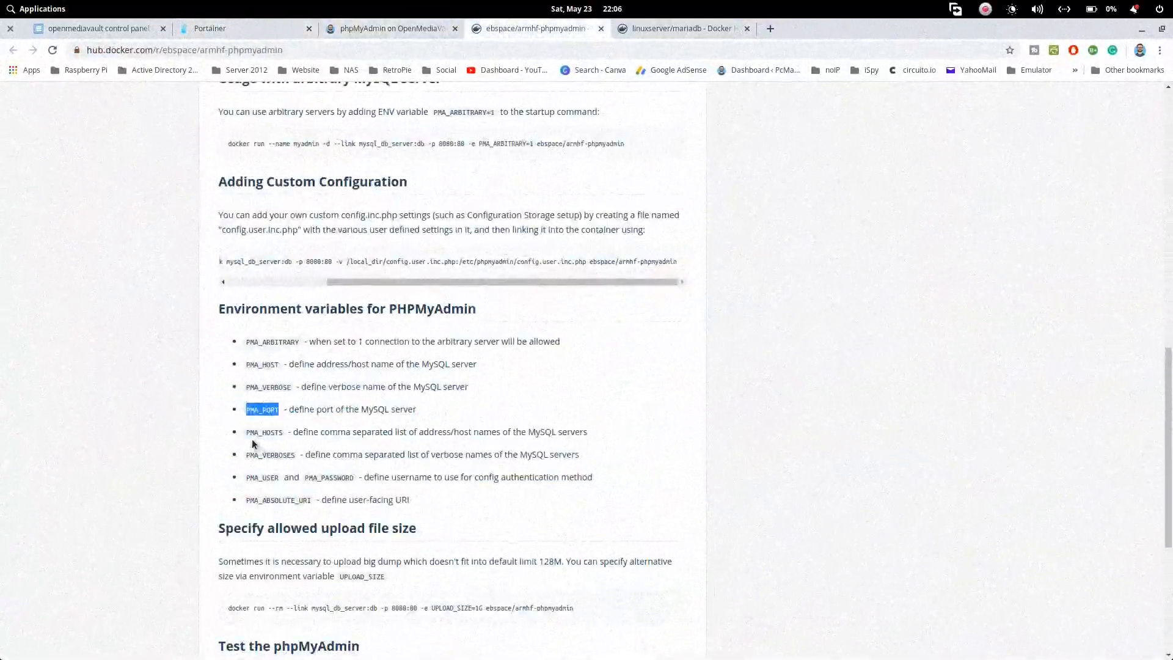
double_click(262, 477)
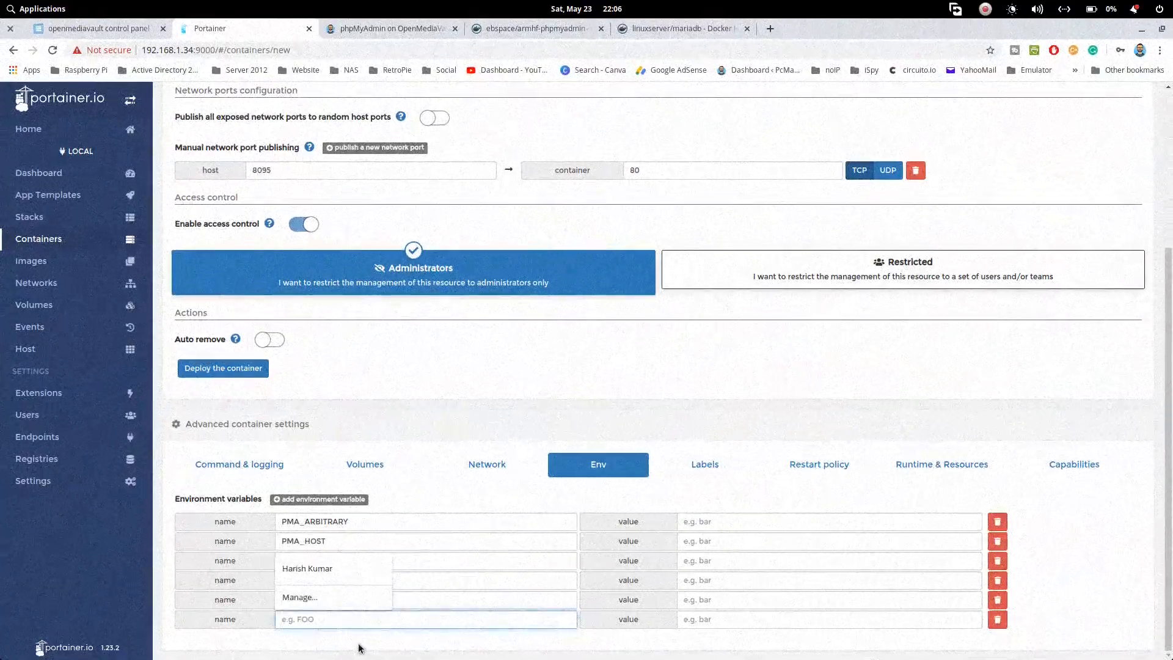
type("PMA_PASSWORD")
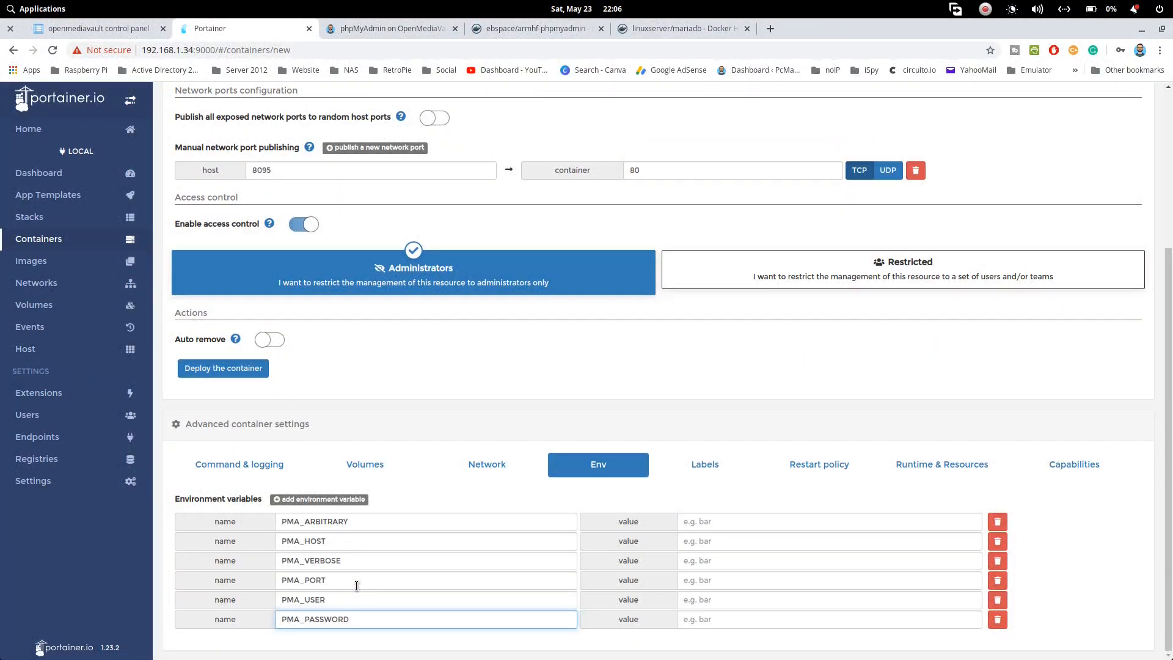
Step: Set PMA_ARBITRARY to 1, PMA_HOST to 192.168.1.34, PMA_VERBOSE to wordpress and PMA_PORT to 3330
left_click(370, 522)
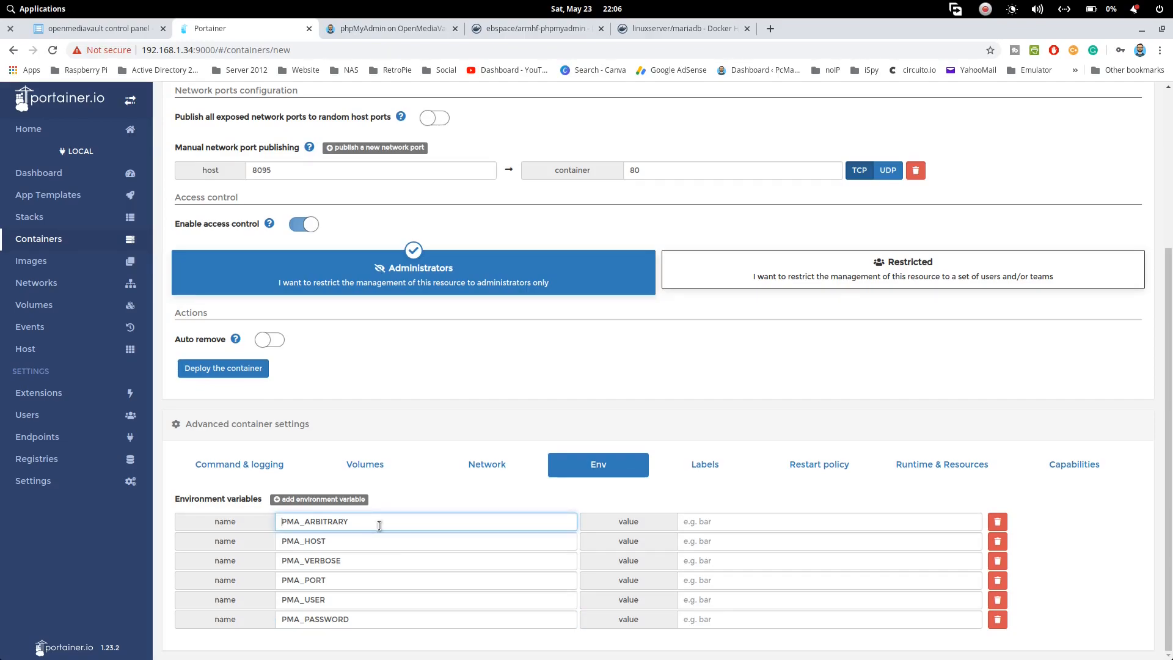
left_click(740, 521)
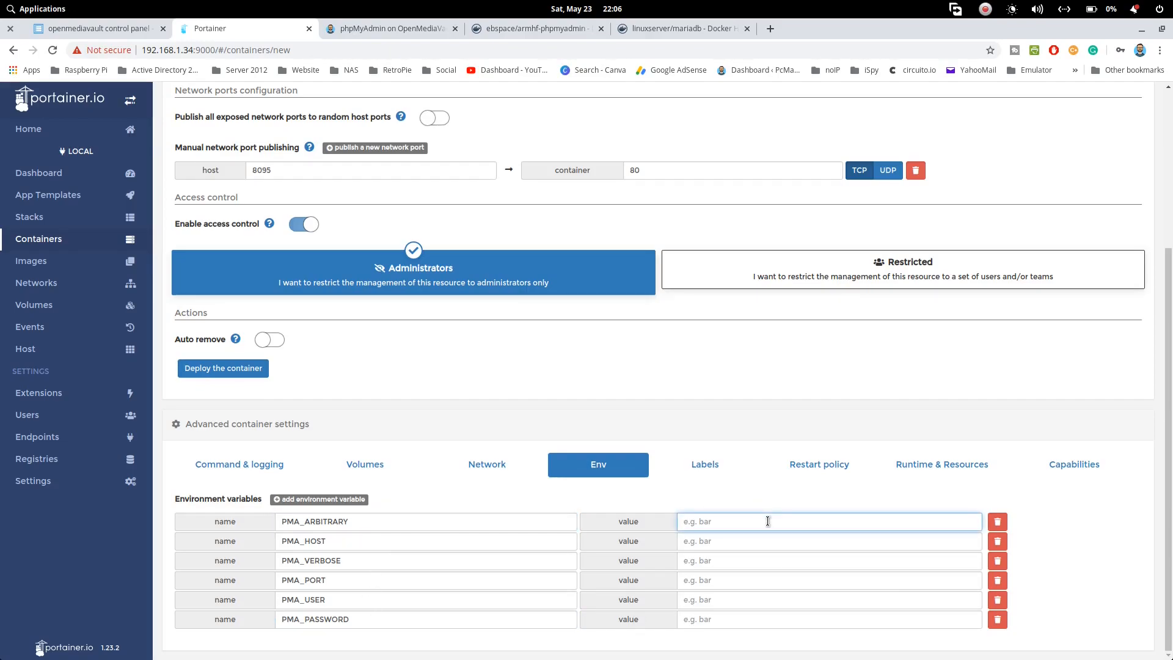
type("1")
left_click(731, 546)
type("192.168.1.34")
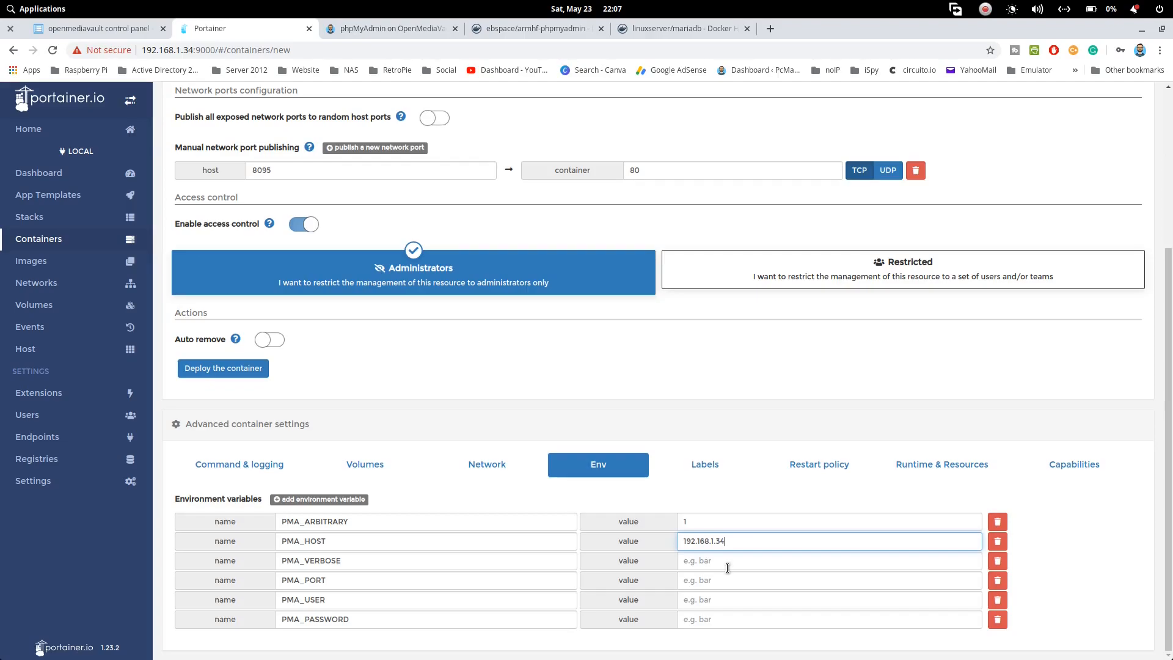
left_click(726, 565)
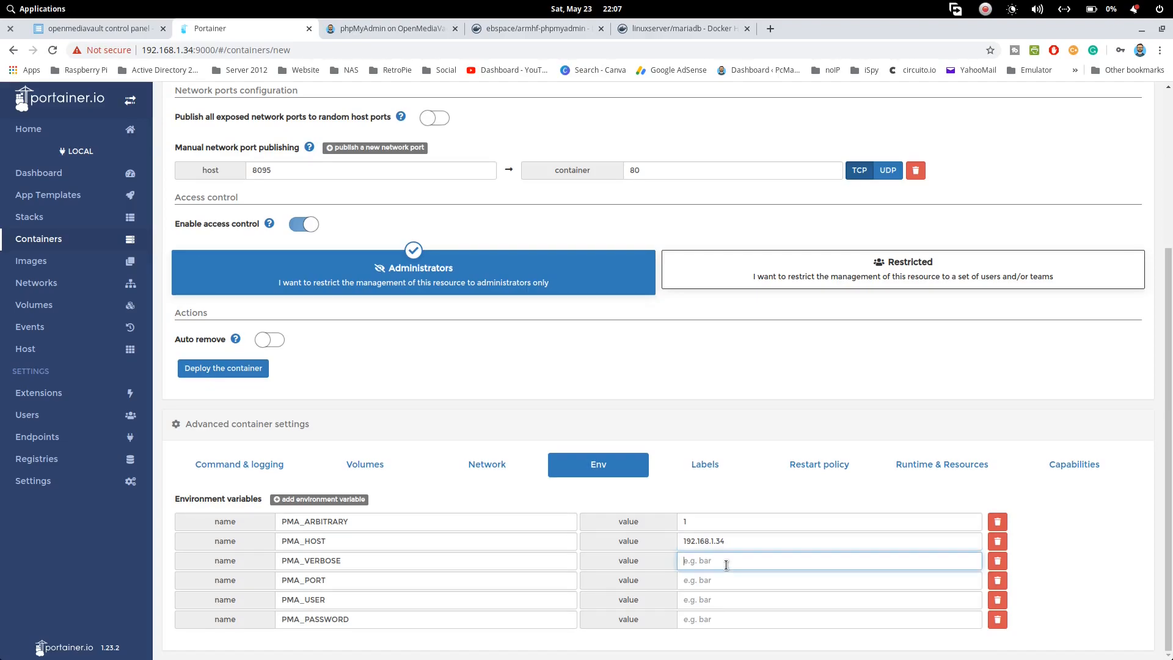
type("wordpress")
left_click(716, 585)
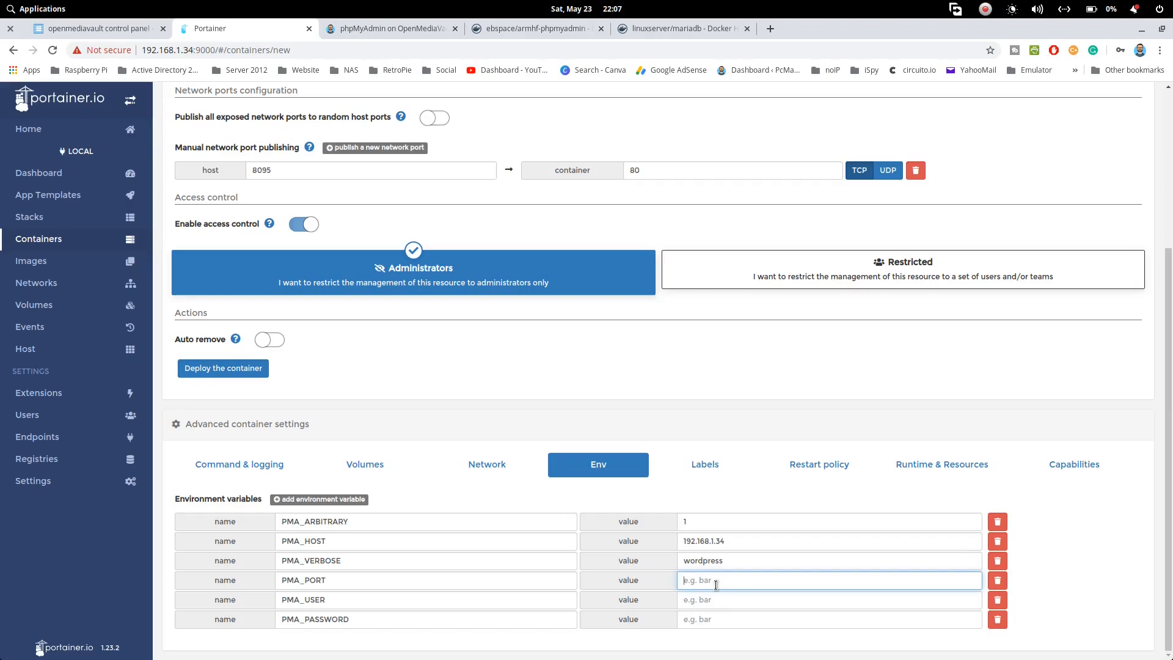
type("3330")
Step: Set PMA_USER to PcMac and enter the database user's password as the PMA_PASSWORD value
left_click(713, 600)
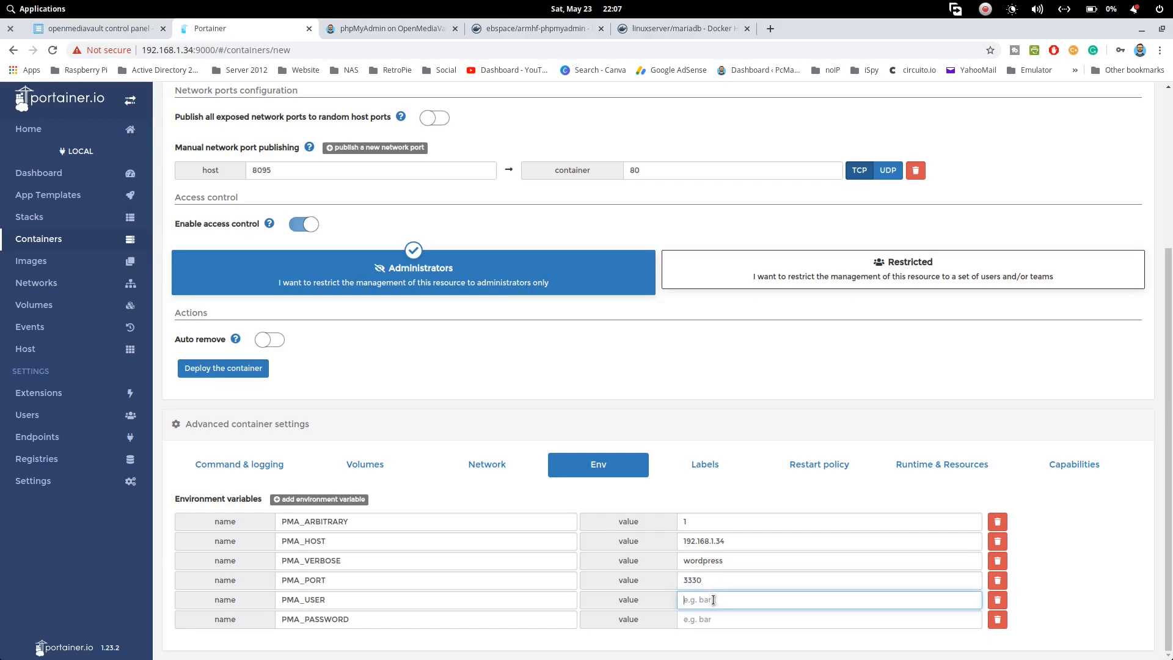
type("PcMac")
left_click(713, 618)
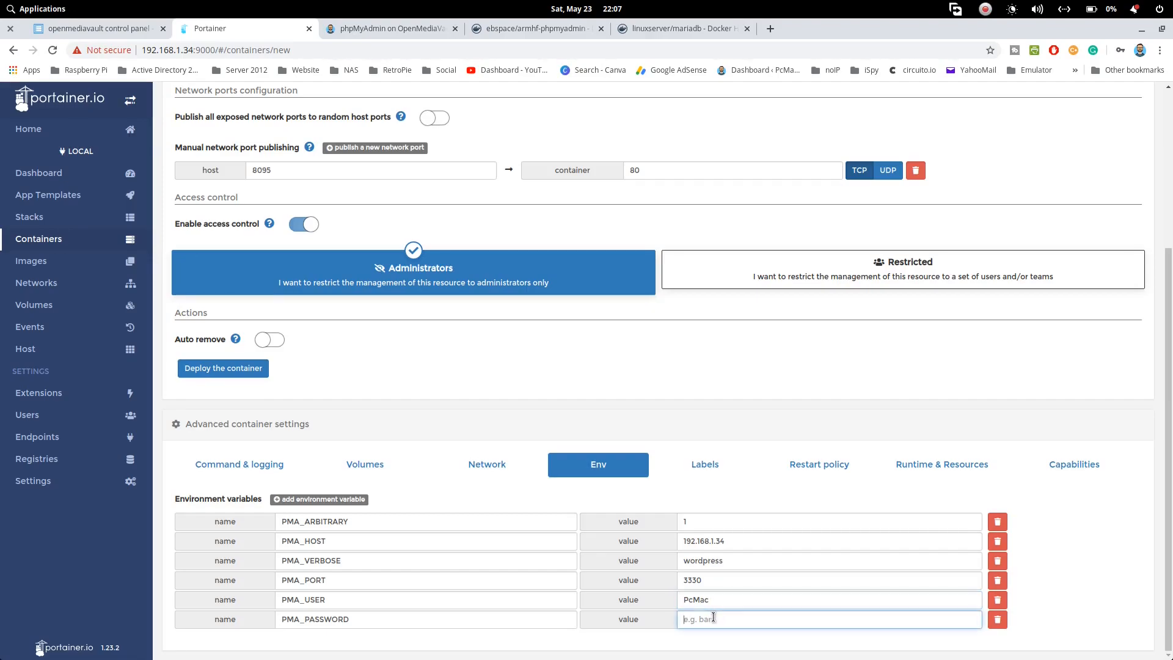
type("passwo")
Step: Recheck the restart policy and deploy the phpMyAdmin container
left_click(820, 468)
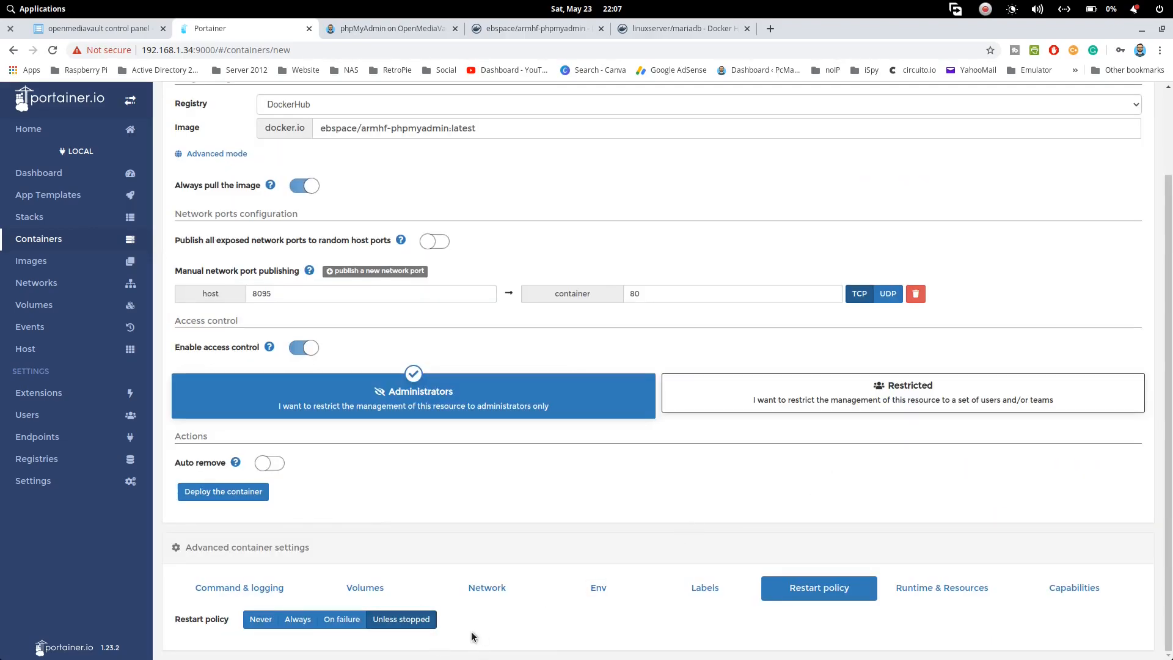
left_click(254, 494)
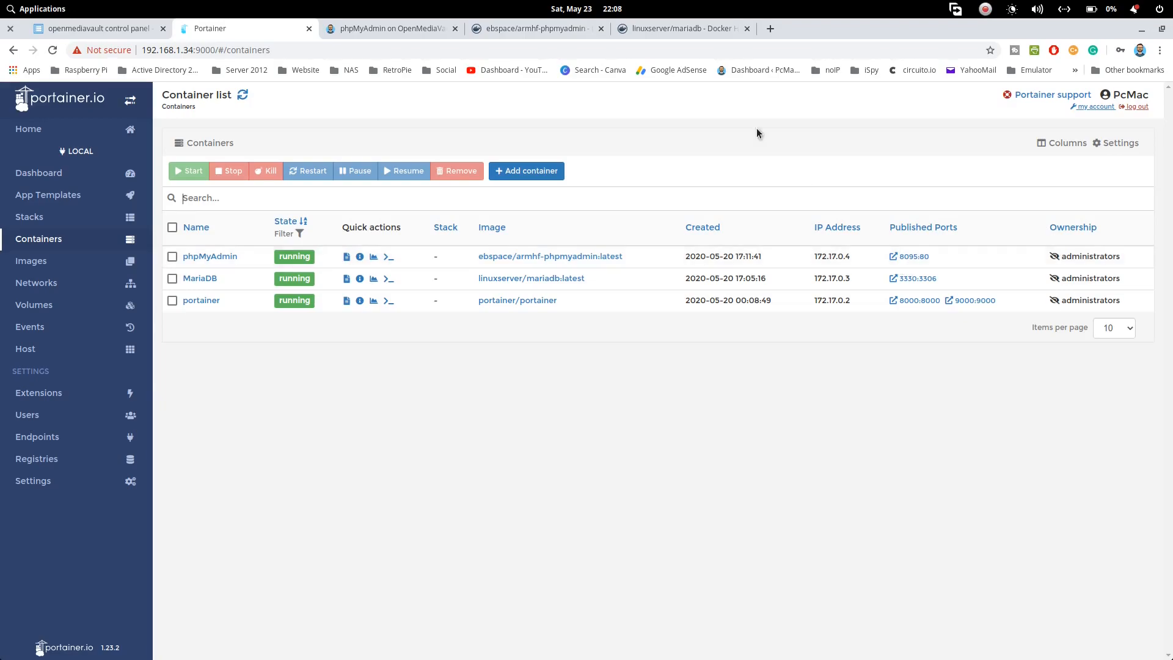
Step: Close the Docker Hub pages for linuxserver/mariadb and ebspace/armhf-phpmyadmin
left_click(692, 27)
left_click(746, 29)
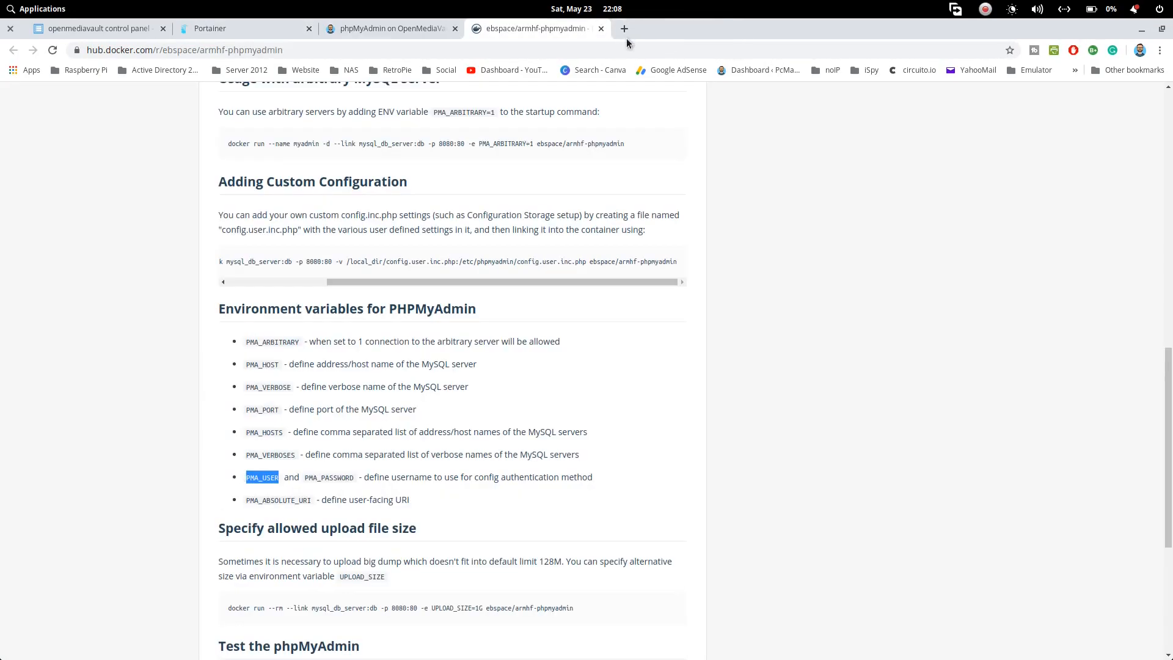
left_click(601, 29)
Step: Load 192.168.1.34:8095 in a new browser tab, checking the phpMyAdmin container's published port in Portainer
left_click(481, 29)
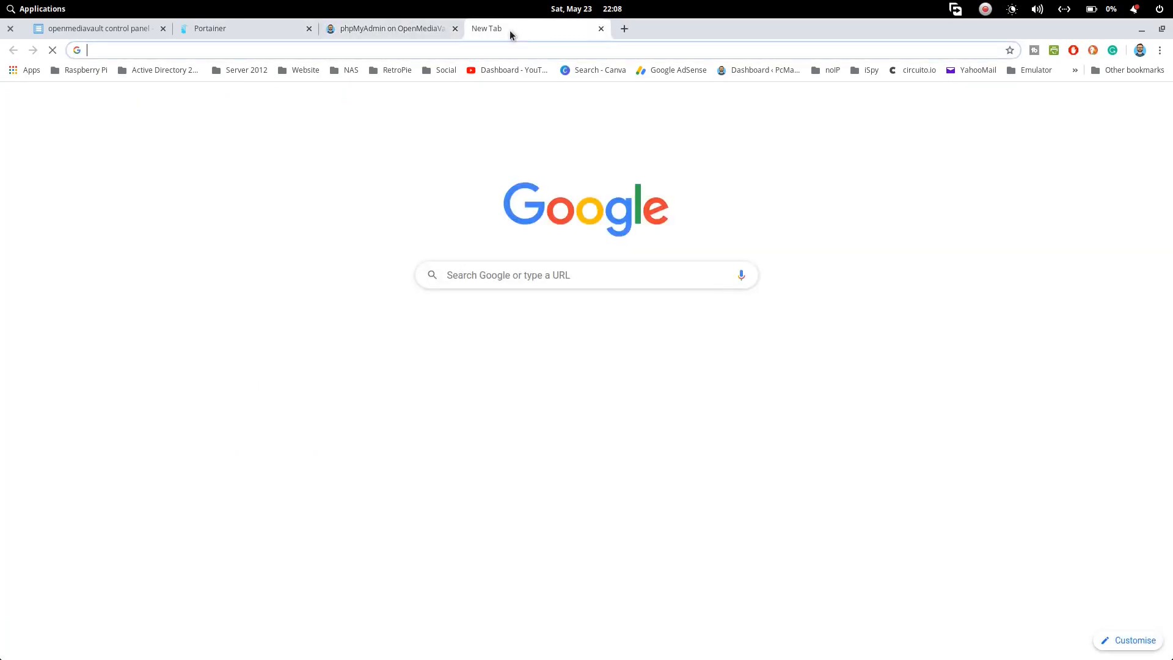
type("192.168.1.34")
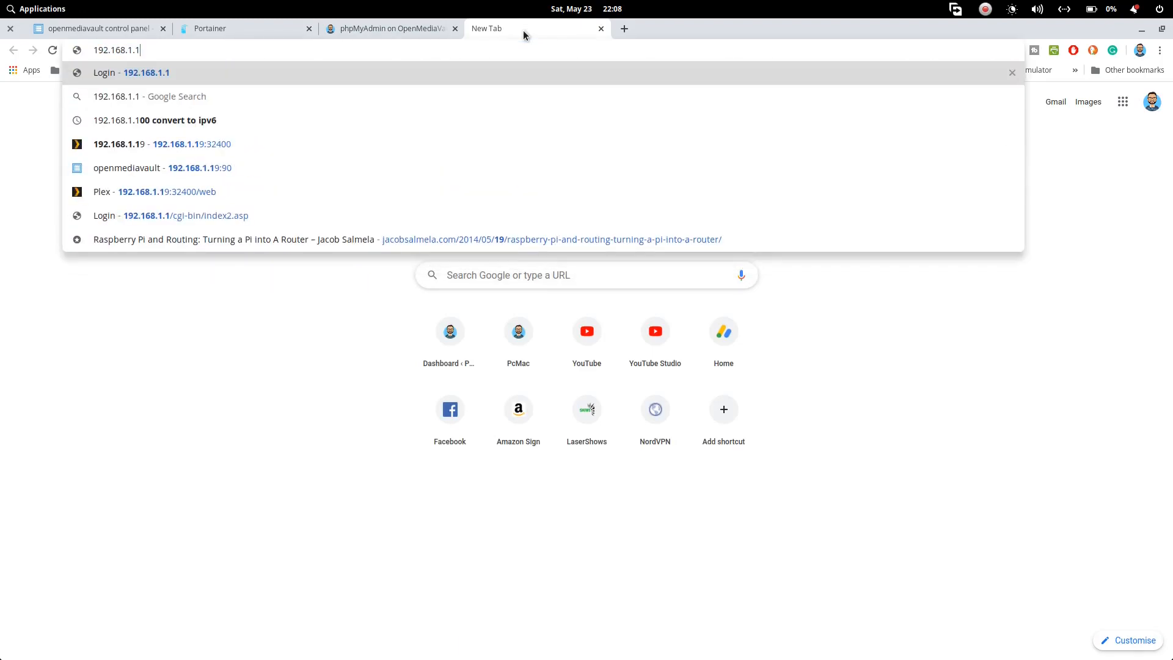
type(":")
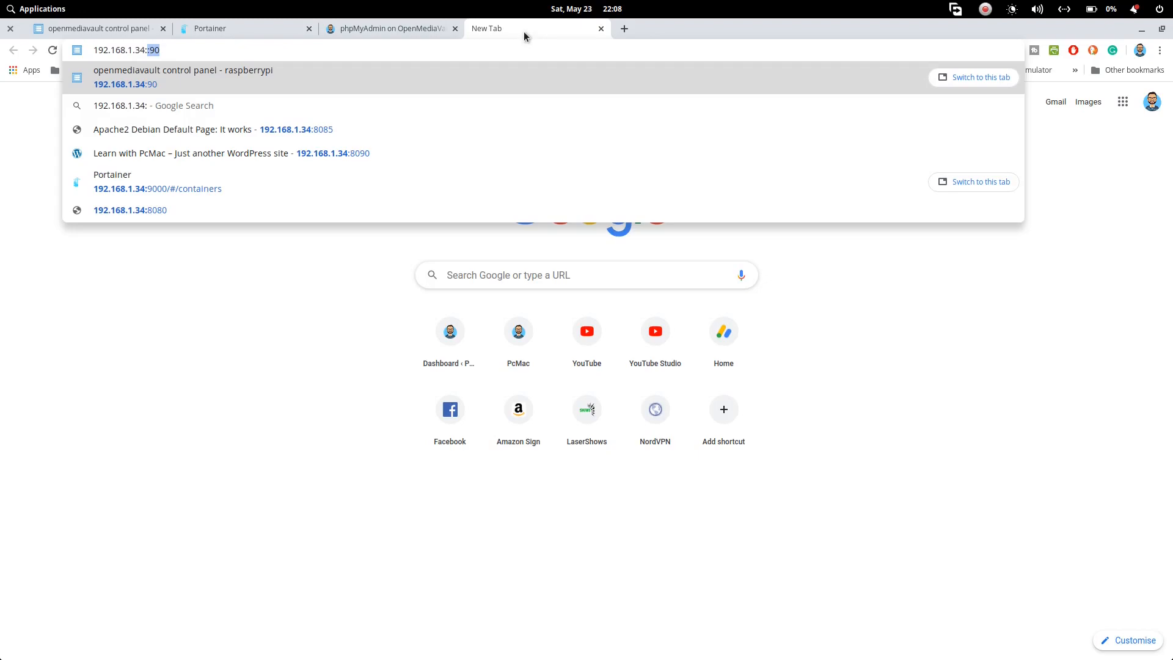
type("80")
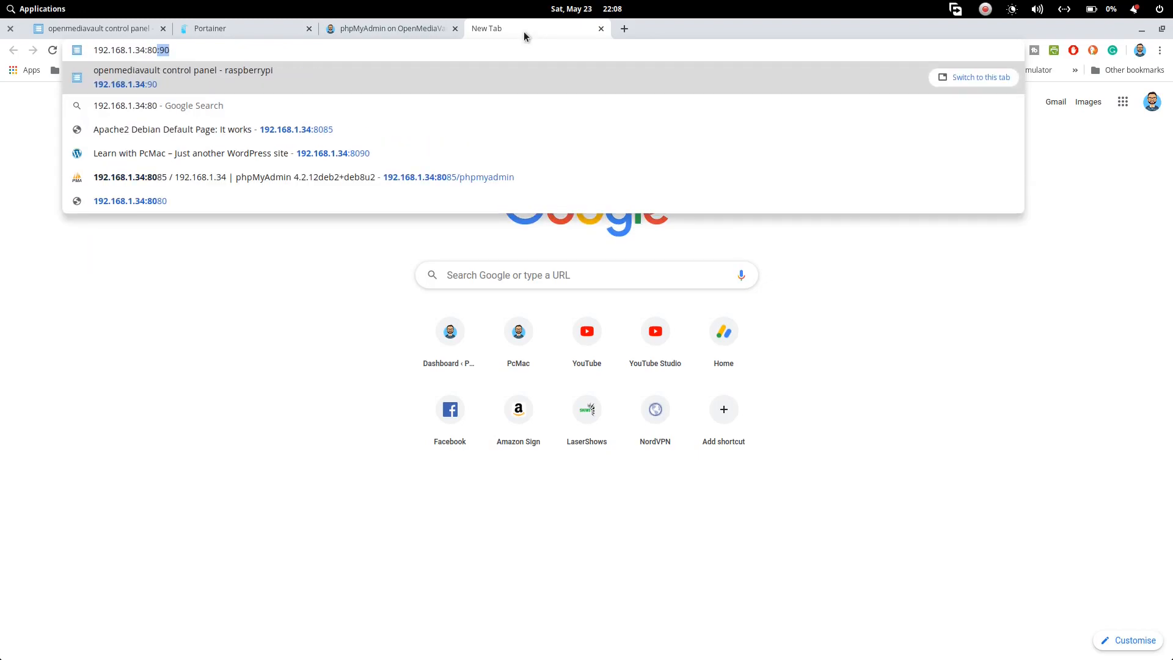
type("95")
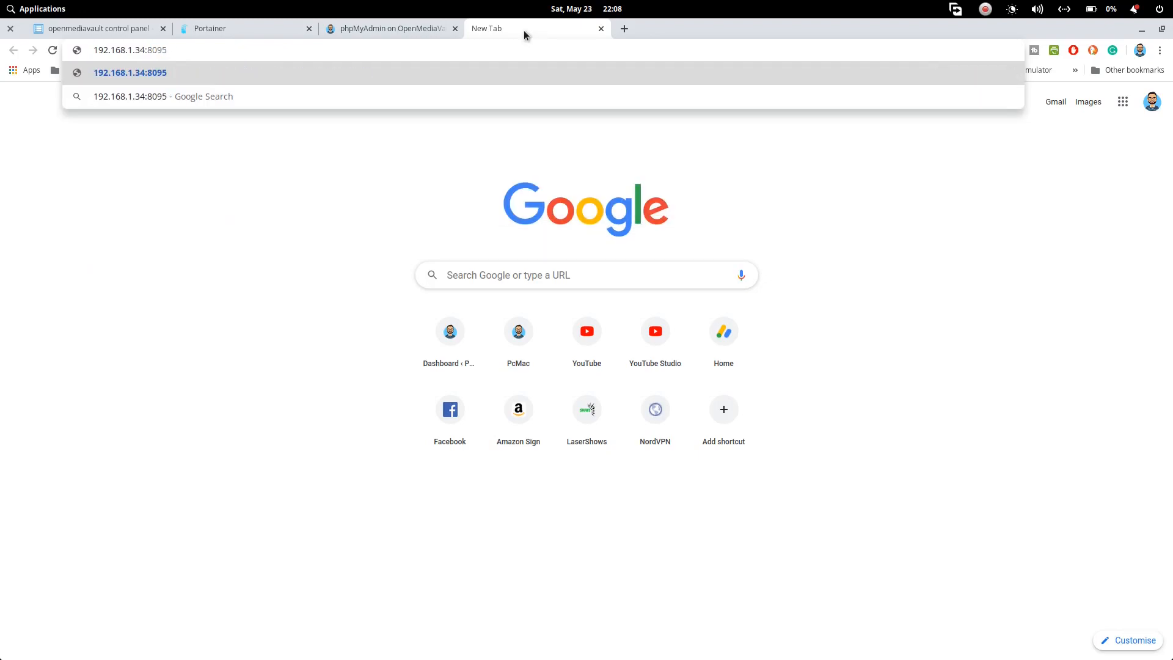
left_click(281, 32)
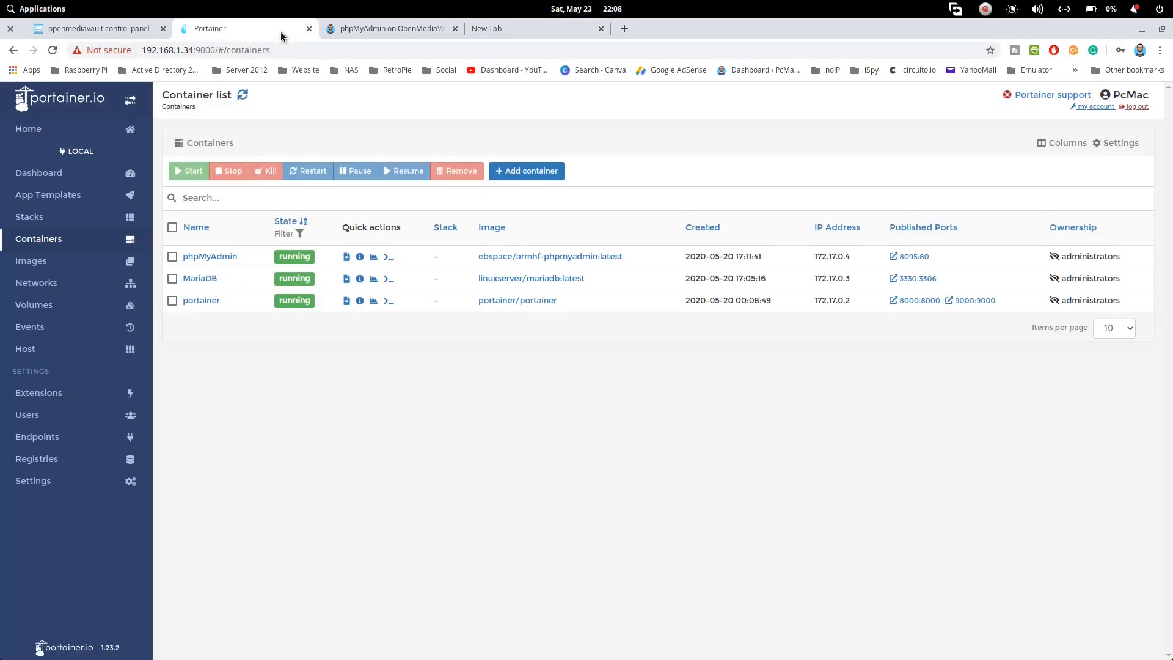
left_click(547, 31)
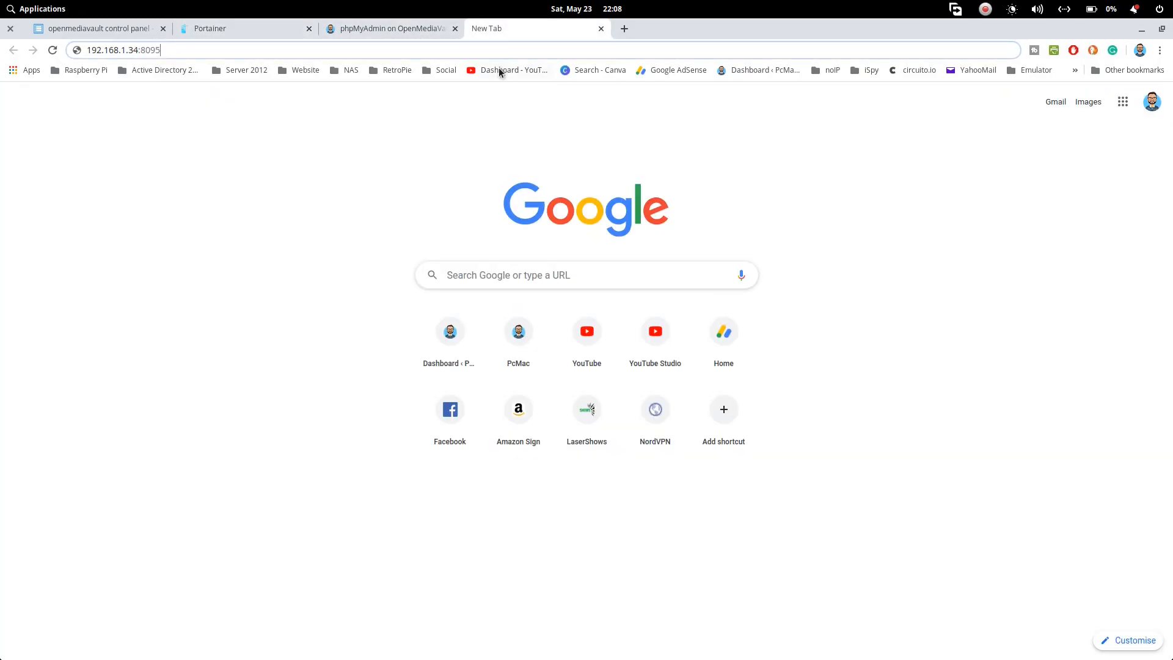
key("Return")
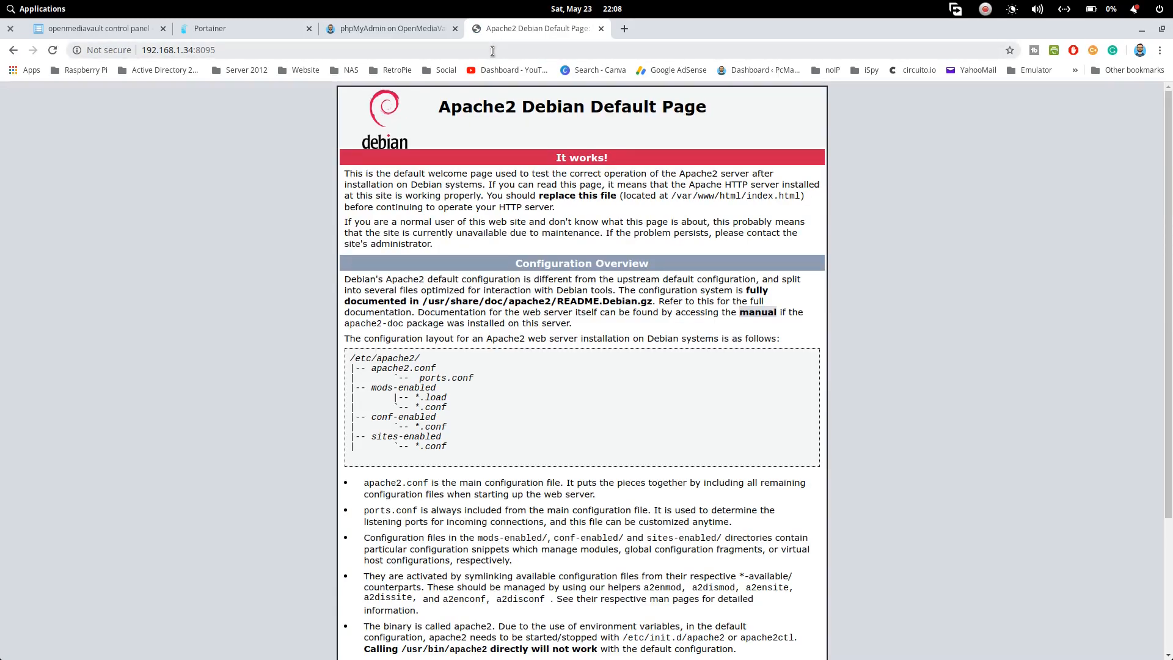
Step: Extend the web address with /phpmyadmin and load the phpMyAdmin interface
left_click(493, 51)
left_click(494, 51)
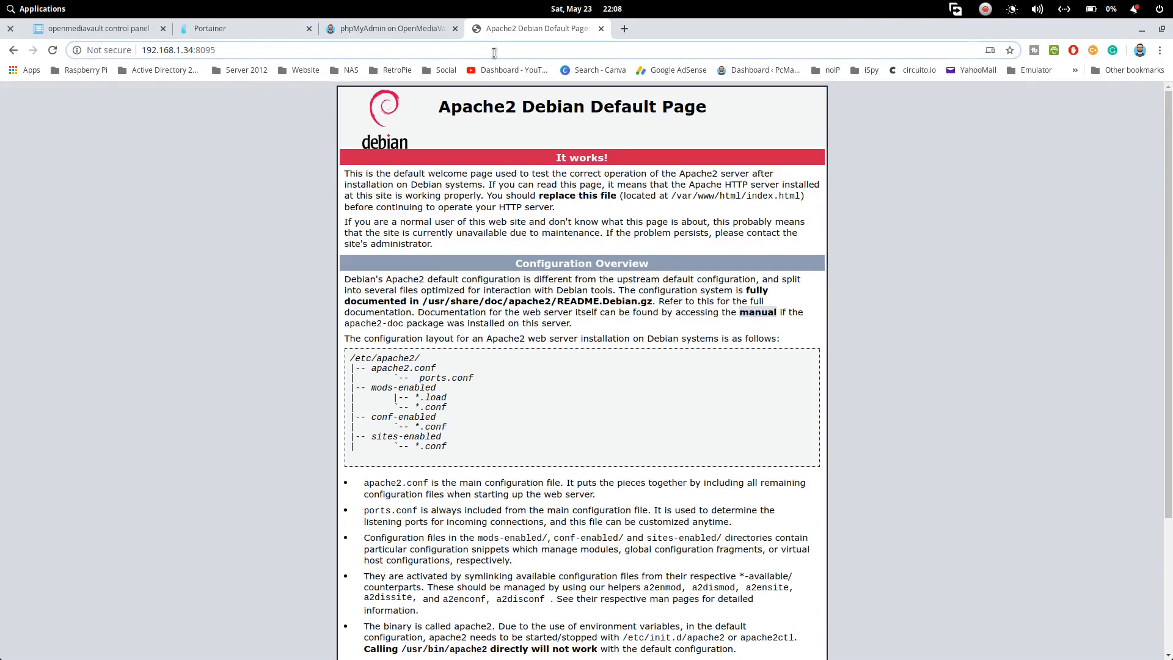
type("/phpm")
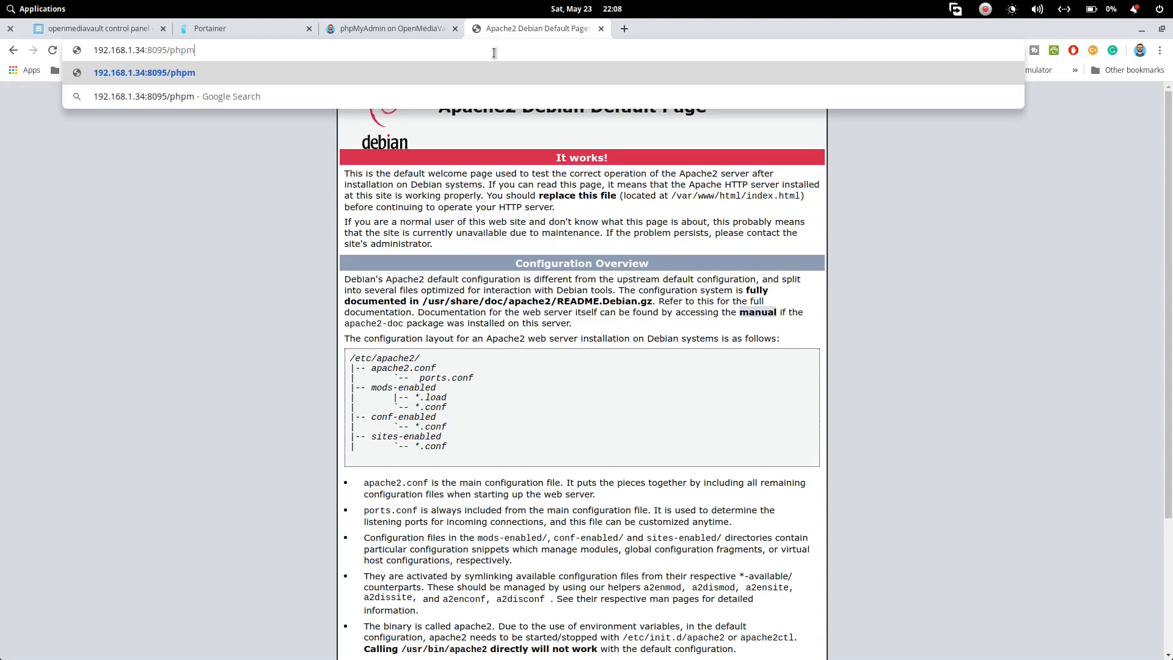
type("yadmin")
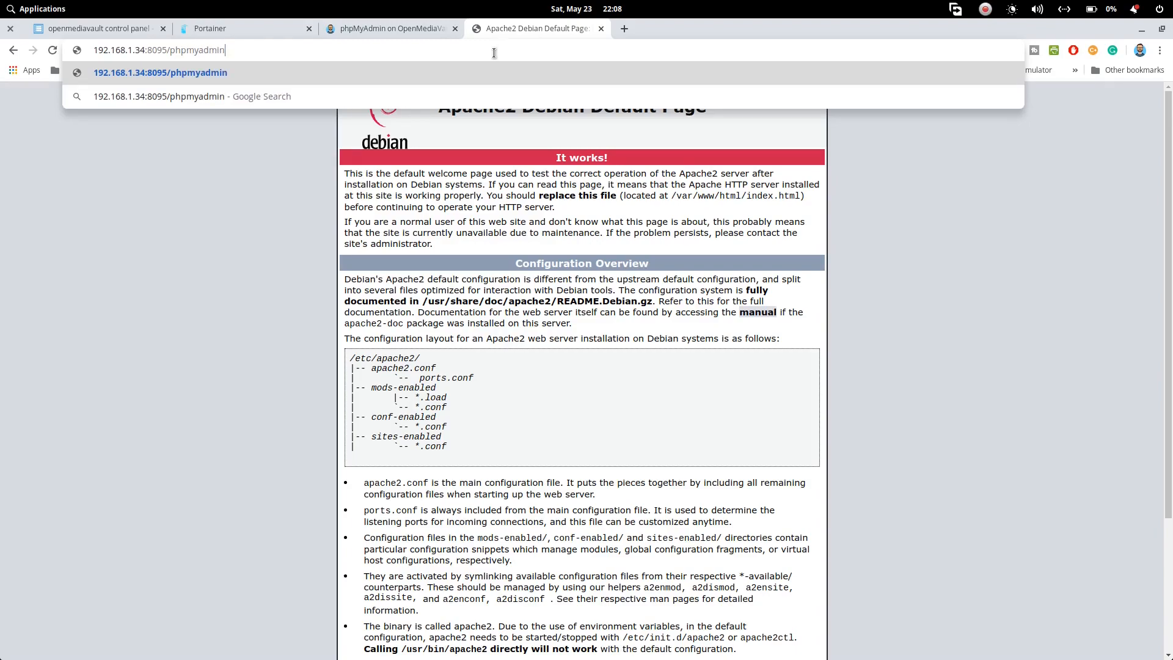
key("Return")
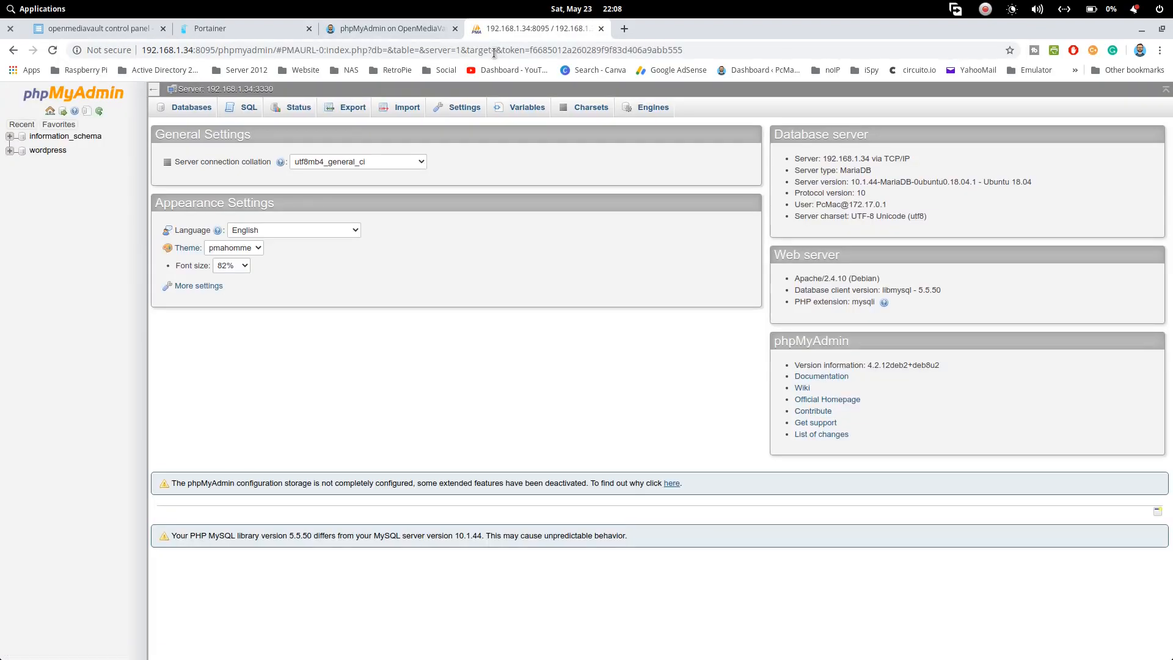